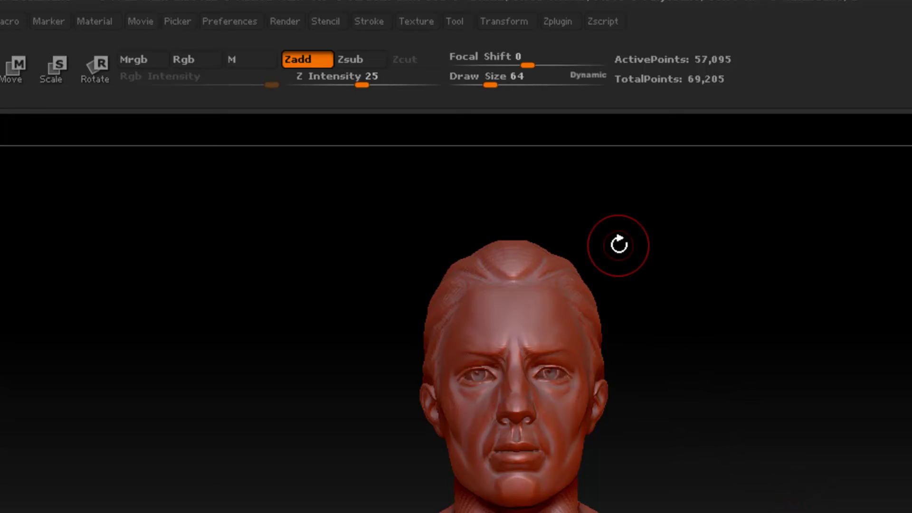
click(419, 22)
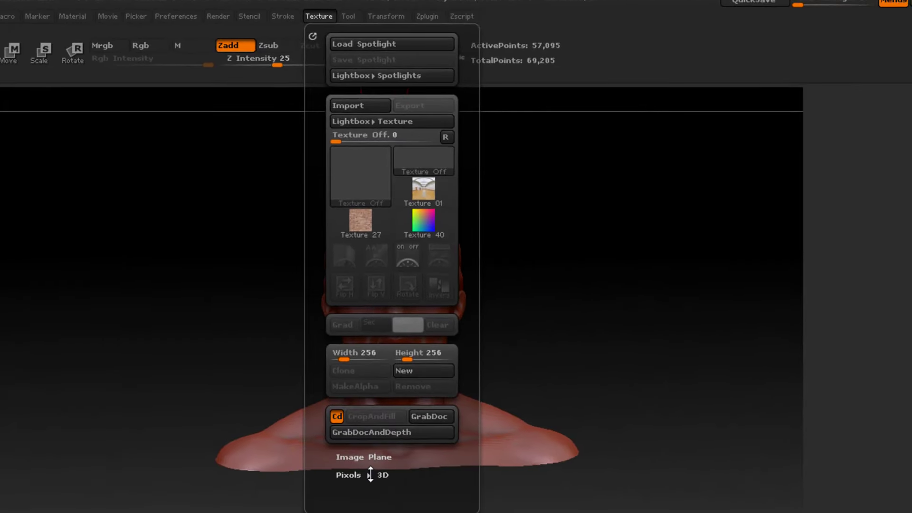
click(370, 474)
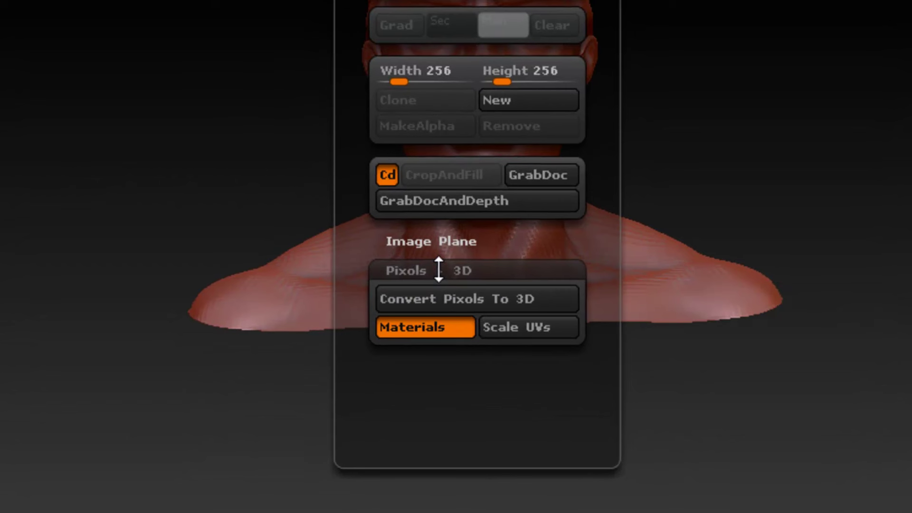
click(439, 269)
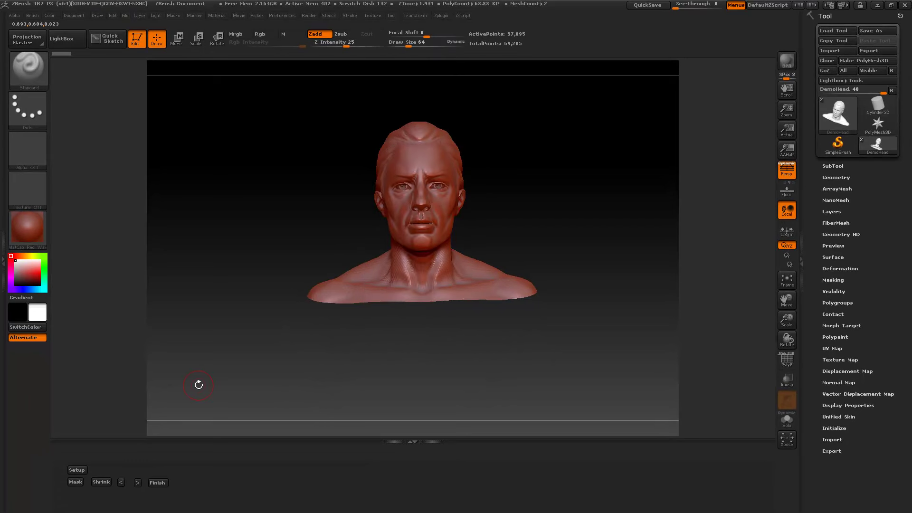
Step: Try converting the head's framed side profile into a 3D mesh with Convert Pixols To 3D and inspect the result at an angle
drag(199, 385, 247, 374)
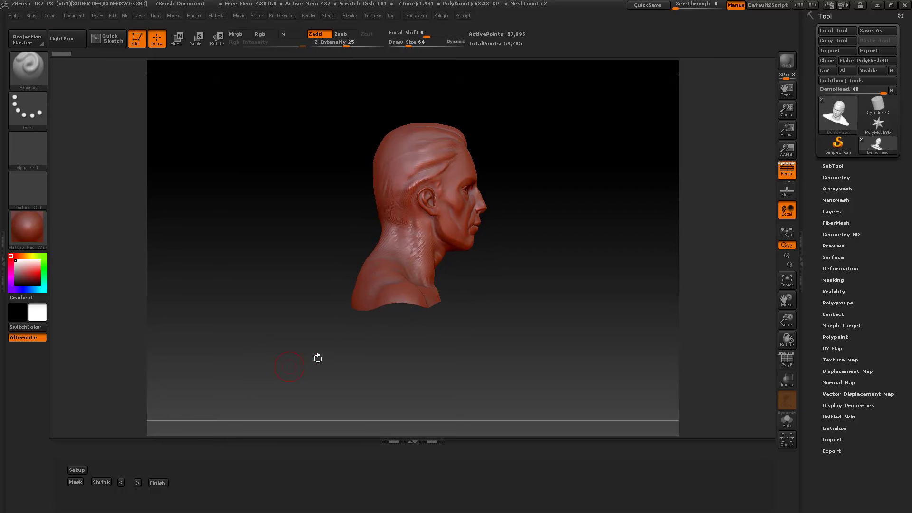
click(787, 281)
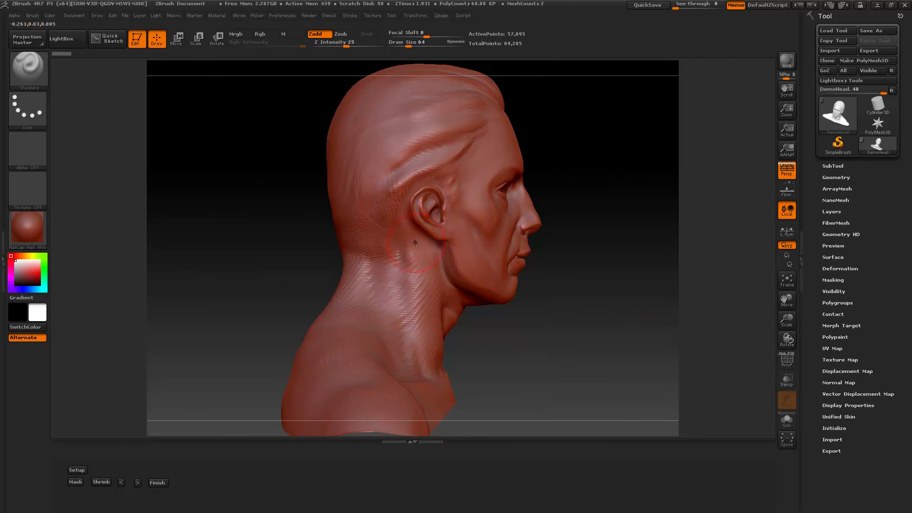
drag(785, 319, 785, 304)
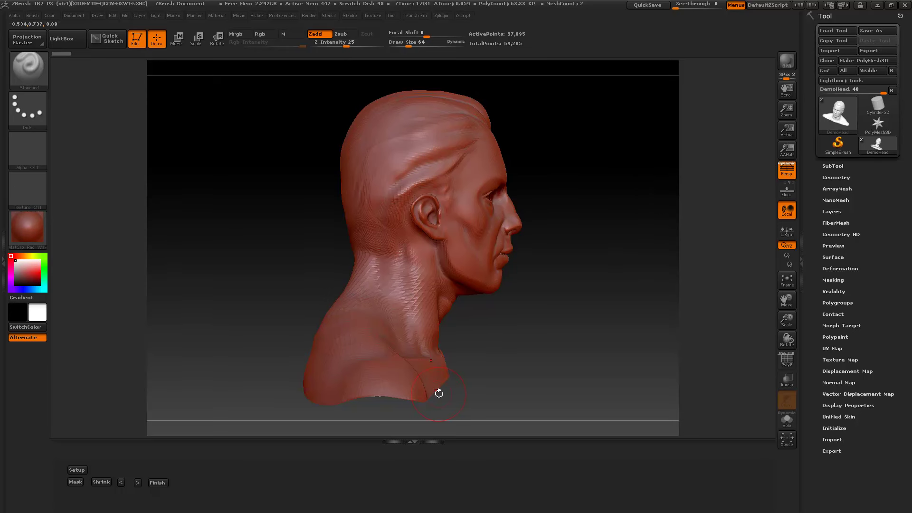
click(519, 227)
click(369, 16)
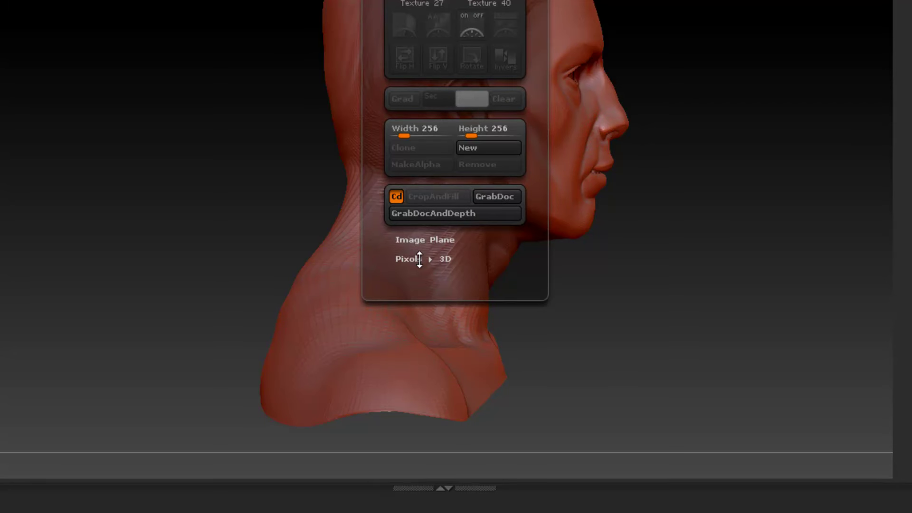
click(419, 259)
scroll(420, 261, down, 2)
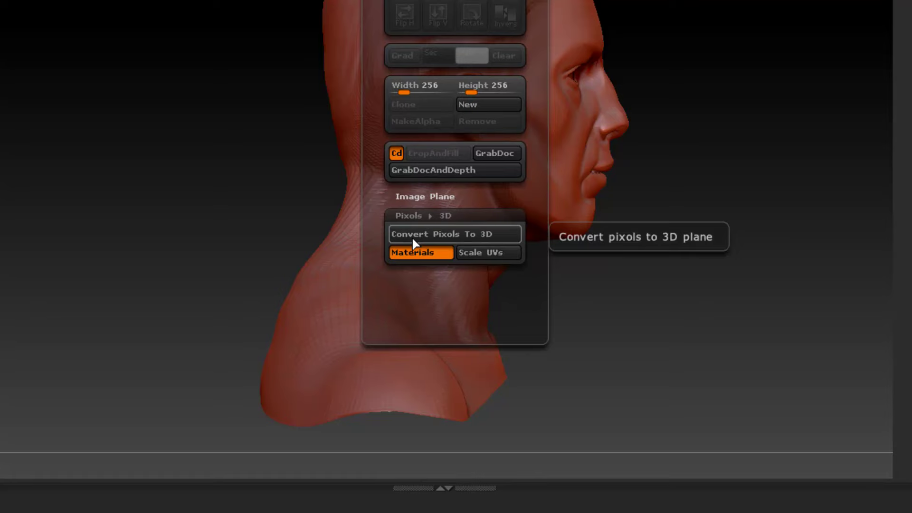
click(412, 235)
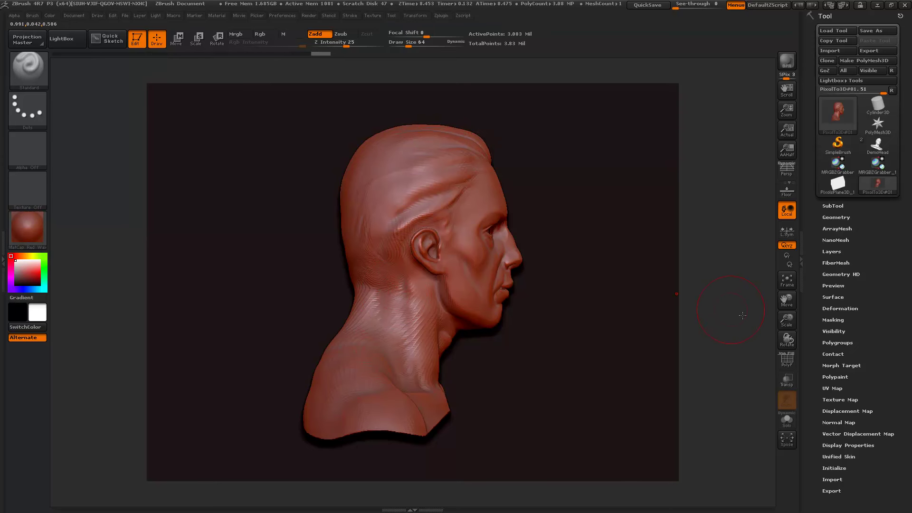
drag(786, 321, 780, 307)
drag(630, 324, 597, 338)
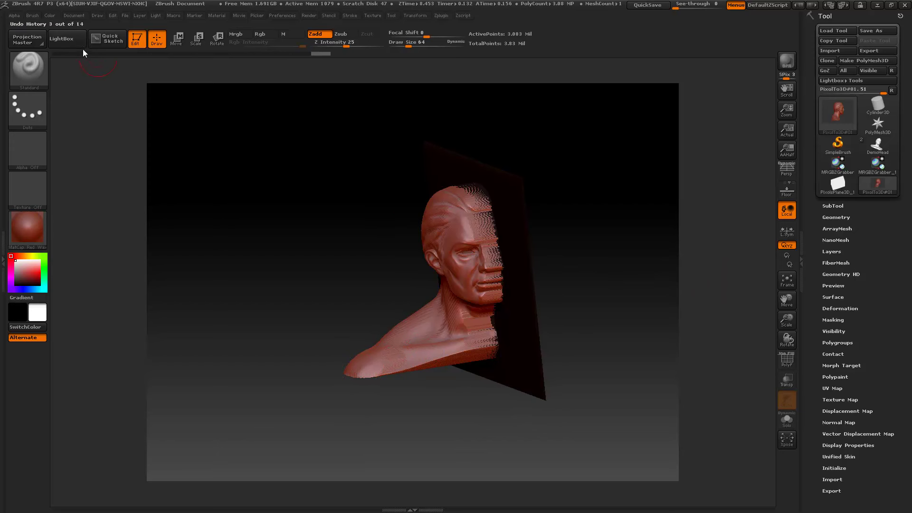
Step: Step back from the converted relief and load the DemoHead.ZTL model again
click(62, 54)
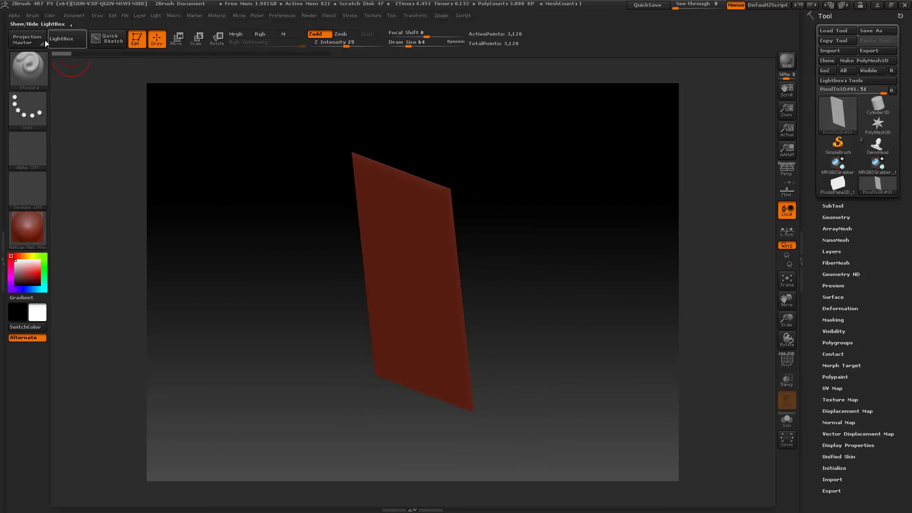
click(63, 45)
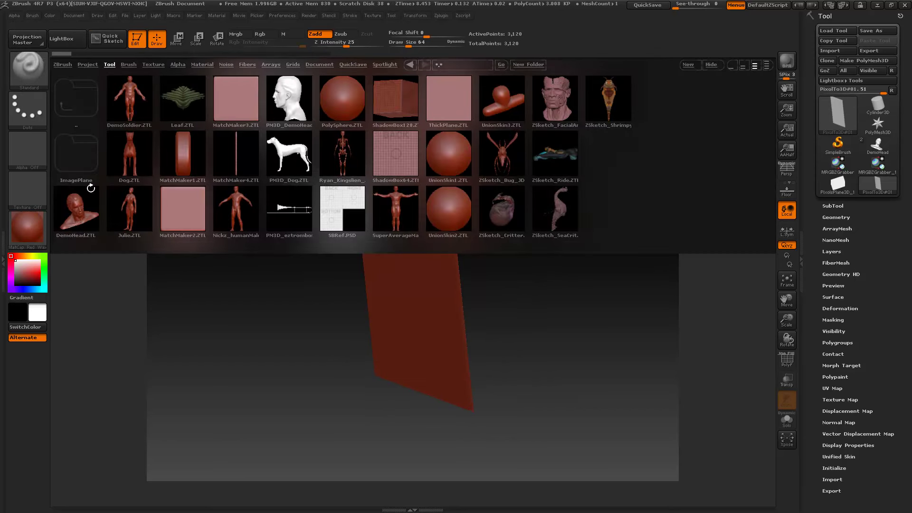
double_click(85, 209)
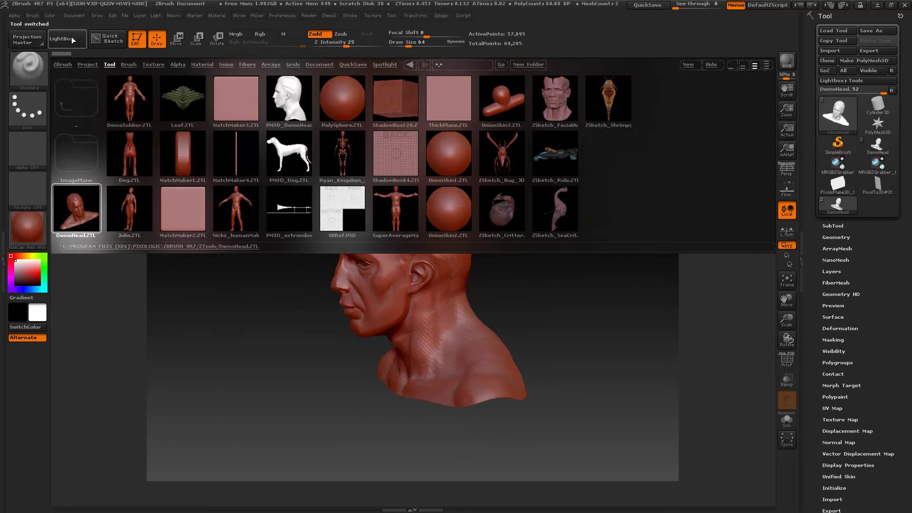
click(61, 39)
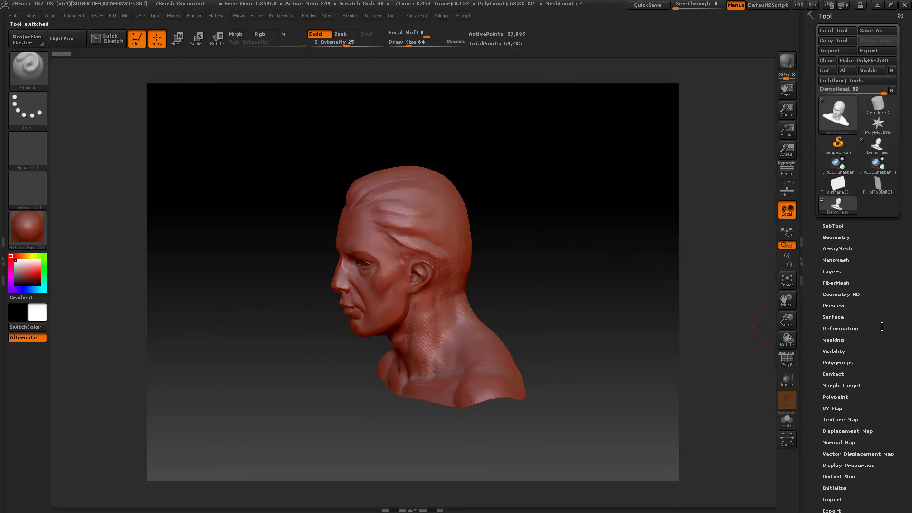
Step: Apply a slight Flatten deformation along the X axis to the head
click(850, 327)
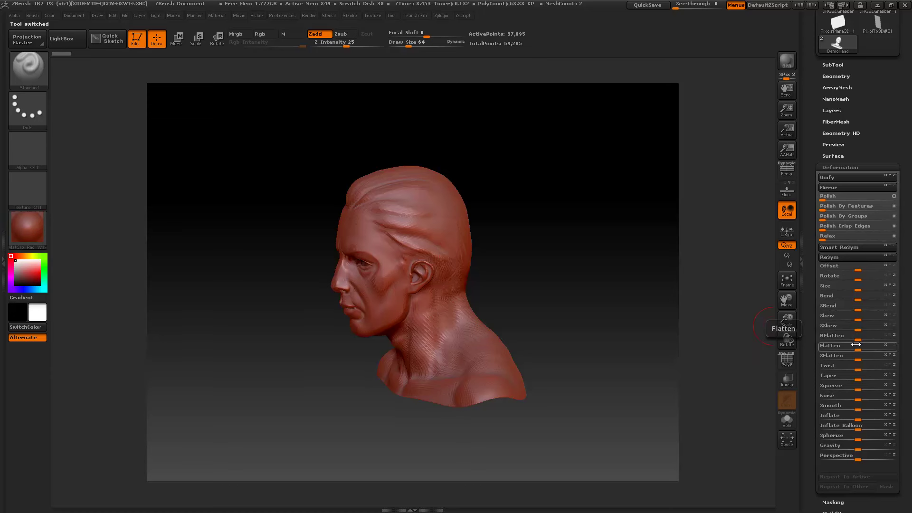
drag(668, 331, 698, 340)
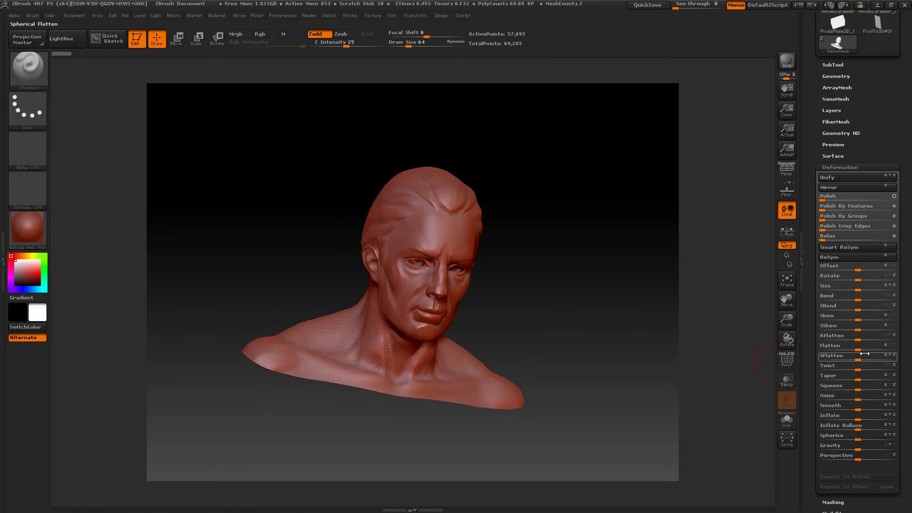
drag(863, 350, 854, 348)
Step: Frame the flattened head in side profile, convert it with Convert Pixols To 3D, and check the resulting relief from several angles
drag(525, 346, 553, 354)
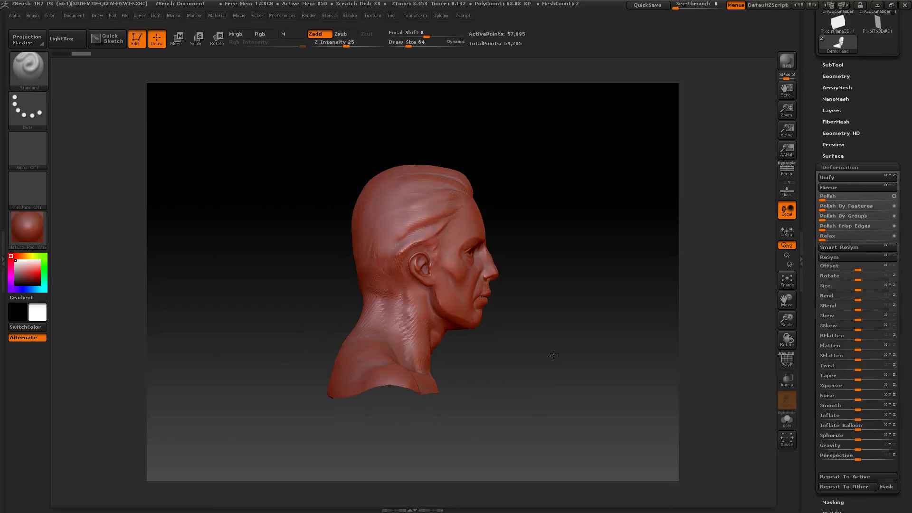
click(783, 285)
drag(787, 319, 786, 304)
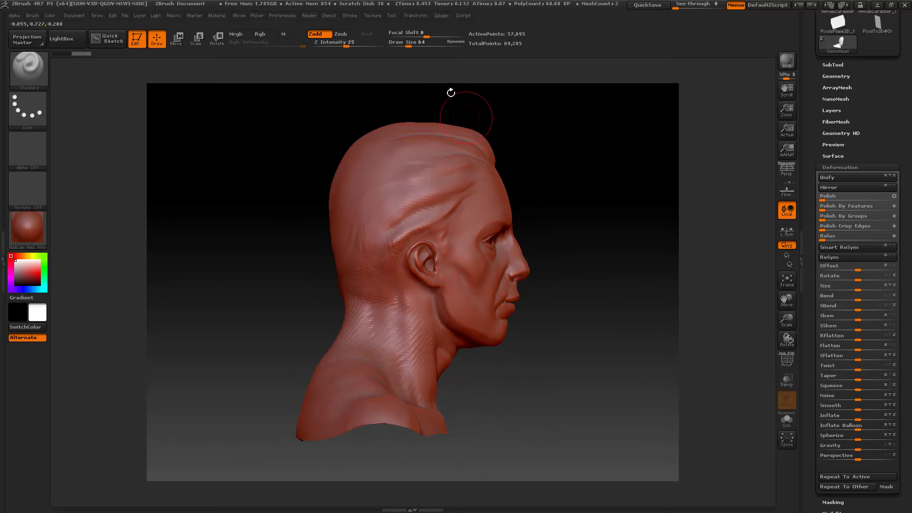
click(375, 16)
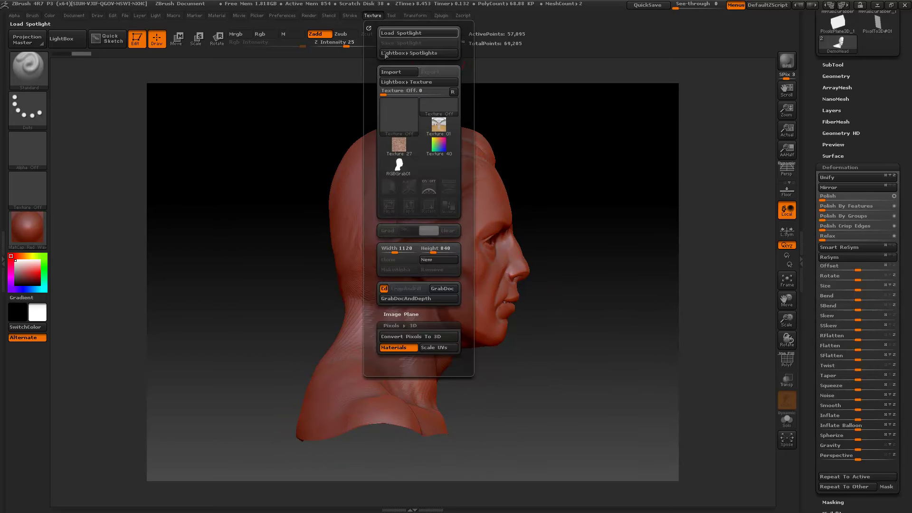
click(393, 336)
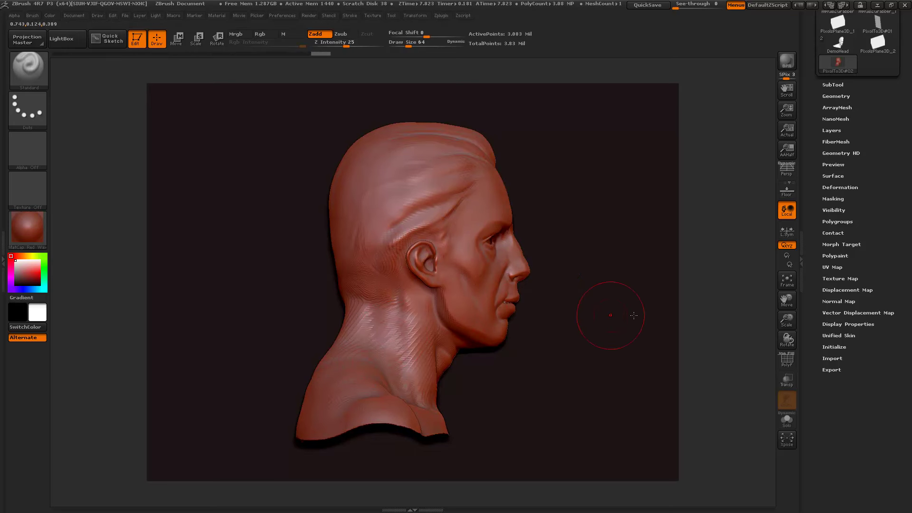
drag(786, 321, 782, 300)
drag(623, 330, 585, 339)
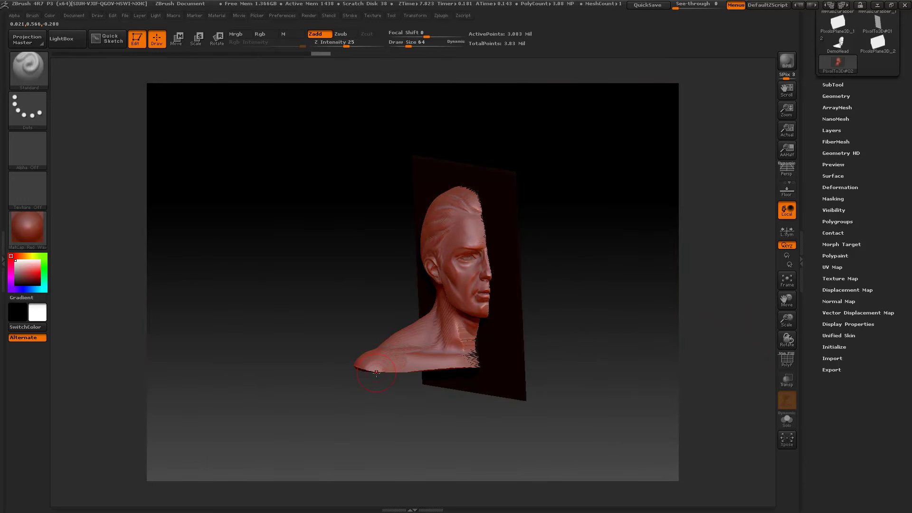
drag(391, 413, 411, 405)
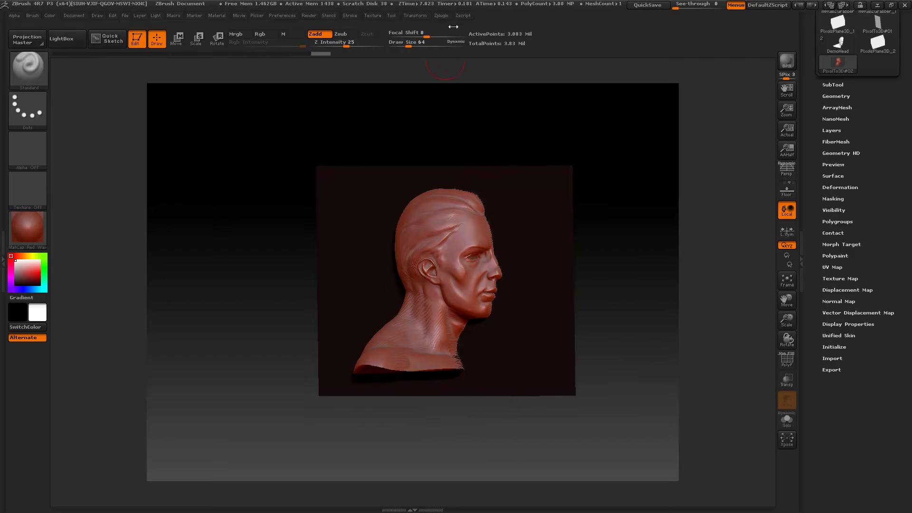
Step: Load the previous ZScript and run its Setup on the converted profile mesh
click(463, 16)
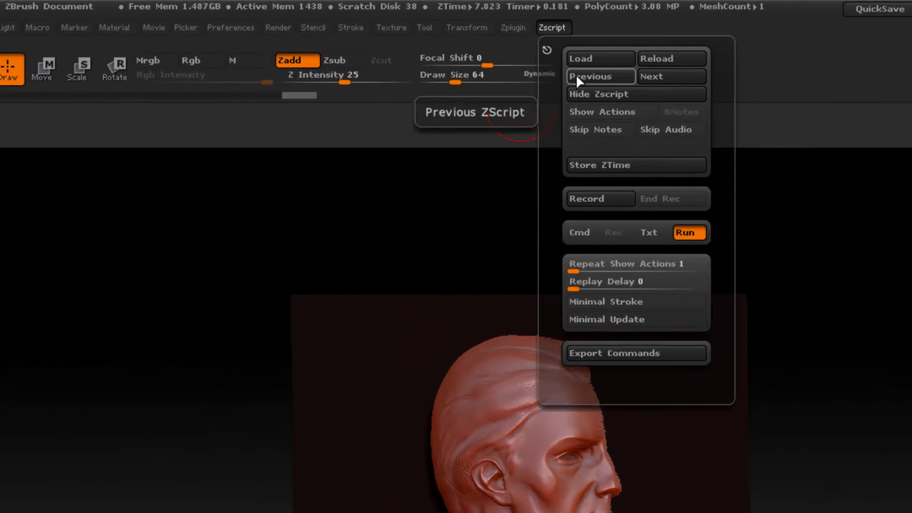
click(568, 73)
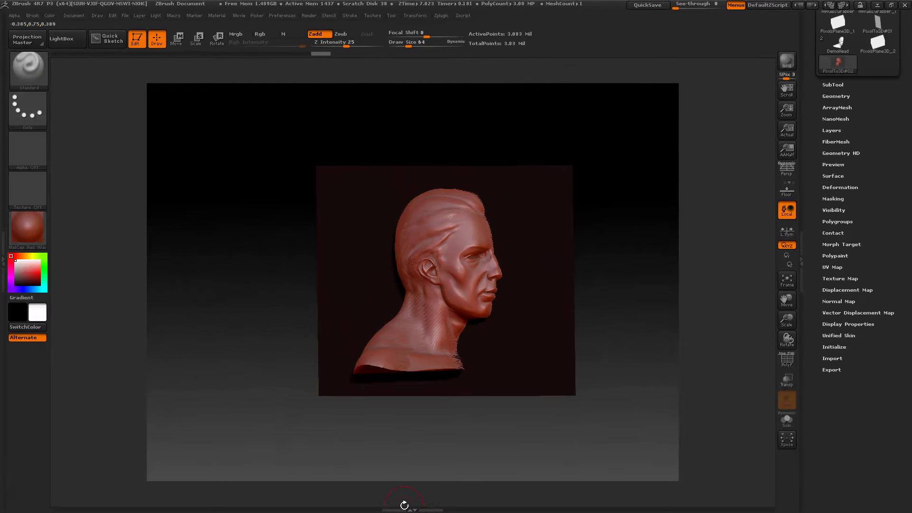
drag(356, 486, 353, 477)
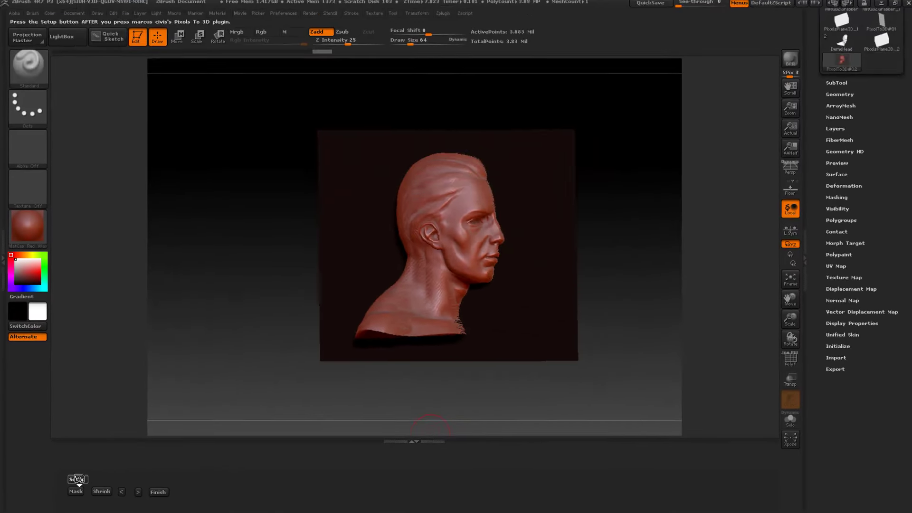
click(77, 479)
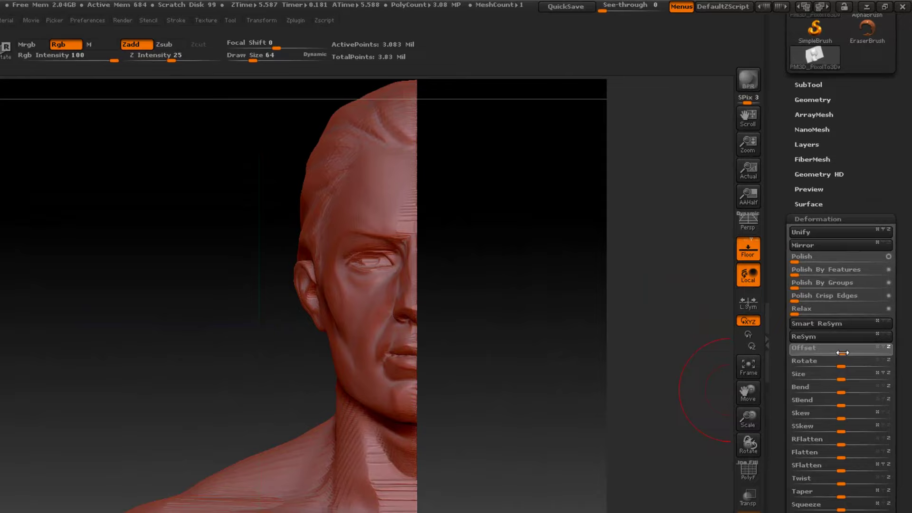
Step: Adjust the half-head mesh's position along Z with the Offset deformation and the script's small backward (<) nudges
drag(859, 269, 848, 268)
drag(816, 390, 811, 389)
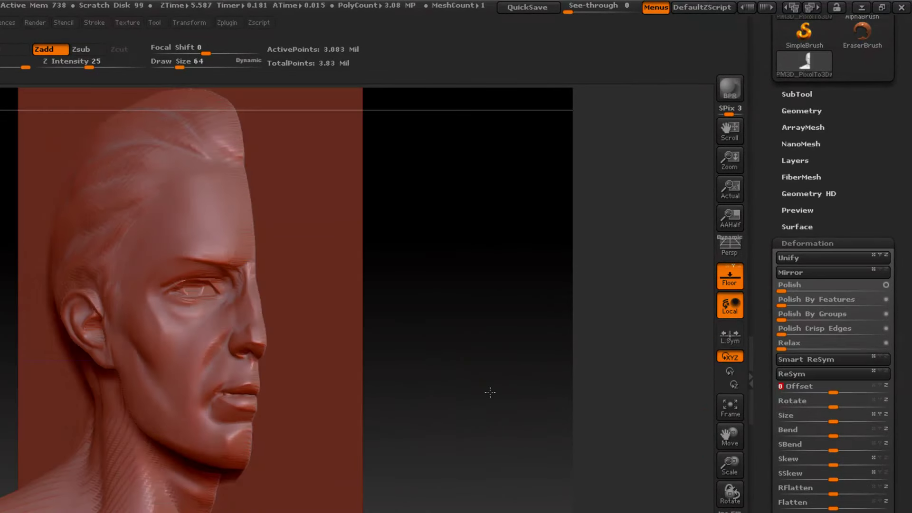
alt+drag(523, 407, 497, 267)
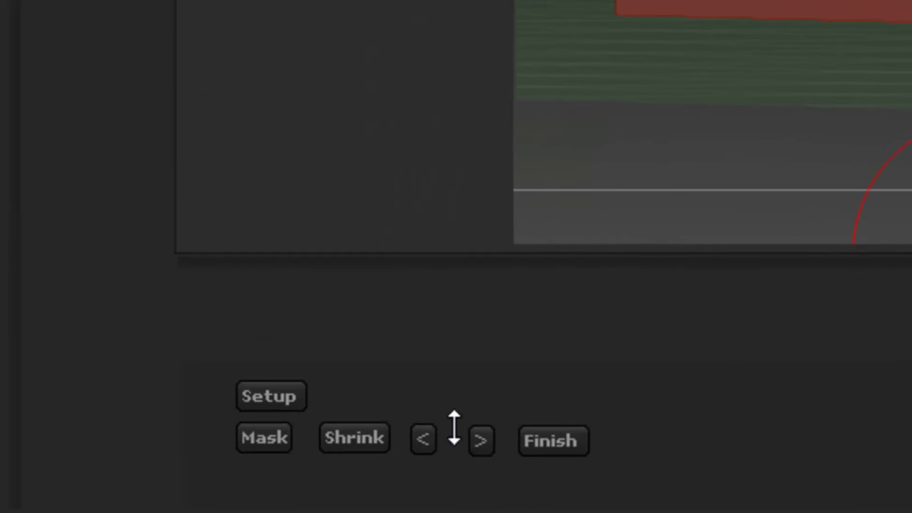
click(428, 439)
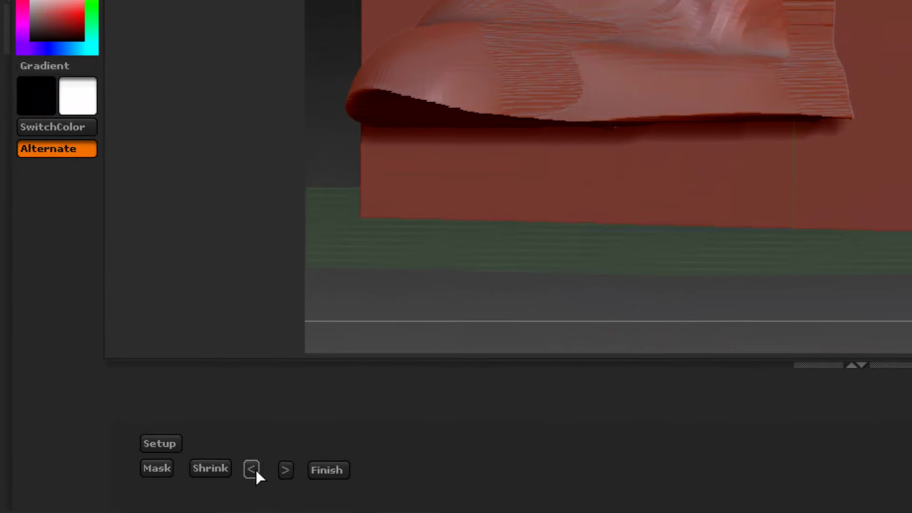
click(255, 469)
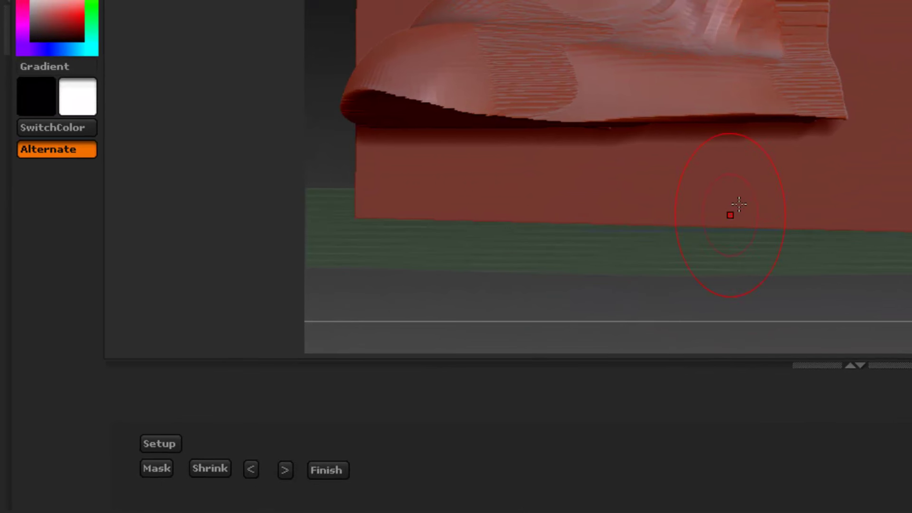
click(256, 469)
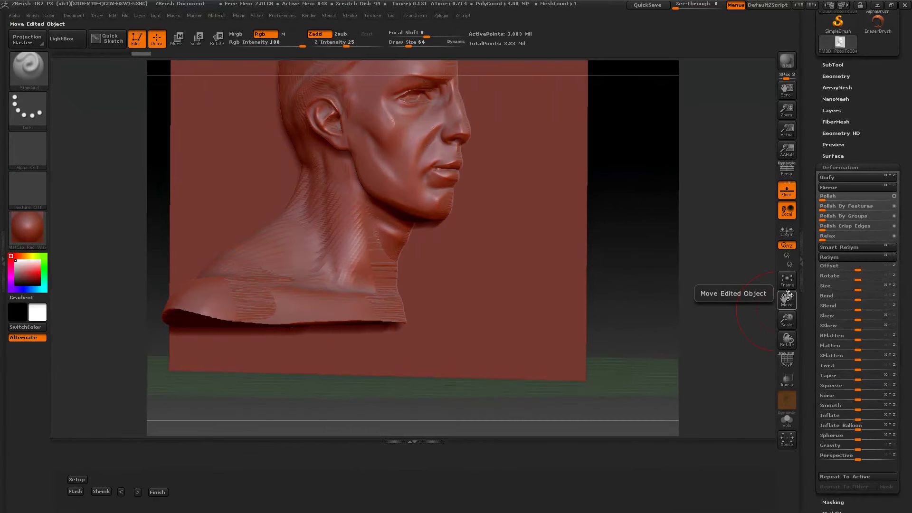
Step: Run the script's Shrink operation to collapse the backing plane and weld the mirrored halves into a full bust
drag(788, 314, 586, 285)
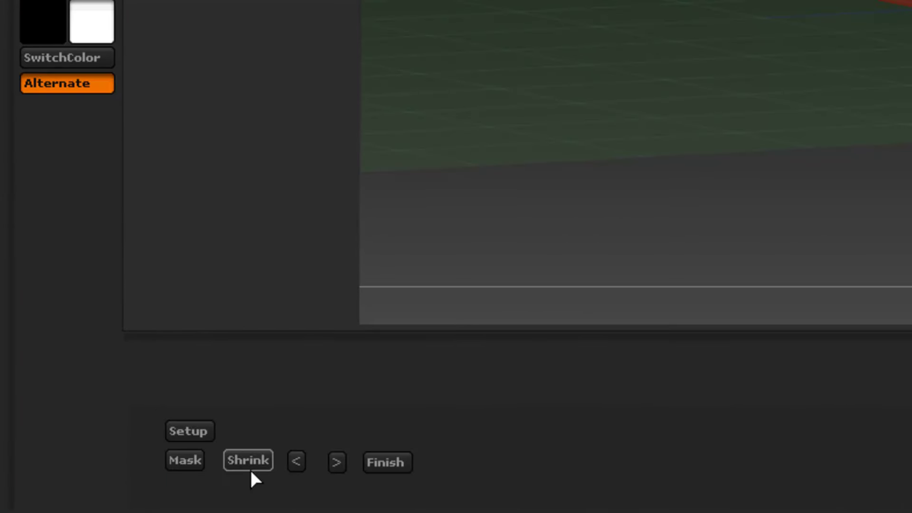
click(249, 463)
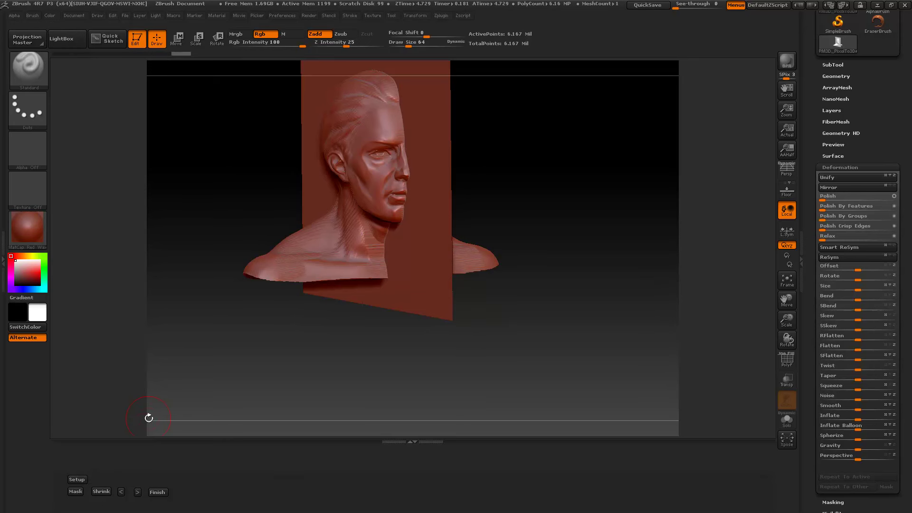
click(101, 491)
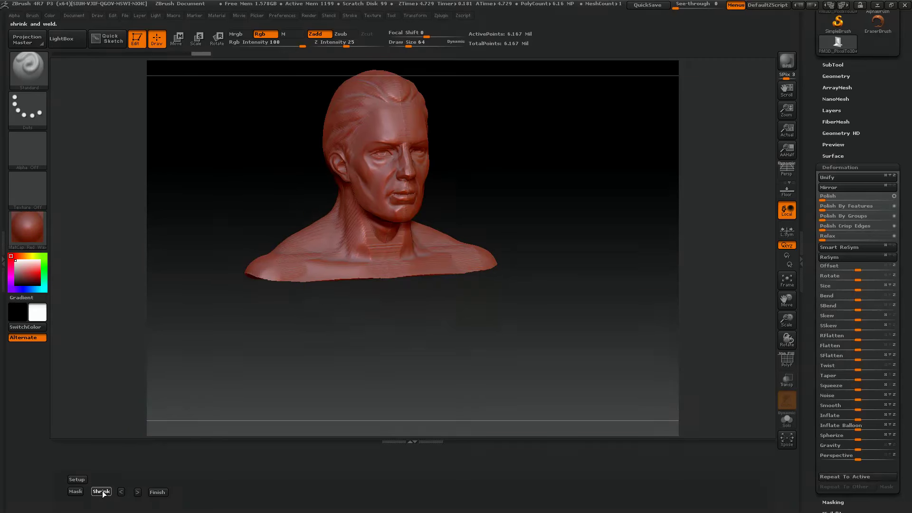
mouse_move(551, 312)
mouse_down()
mouse_move(536, 319)
mouse_move(544, 318)
mouse_up()
alt+drag(585, 280, 605, 332)
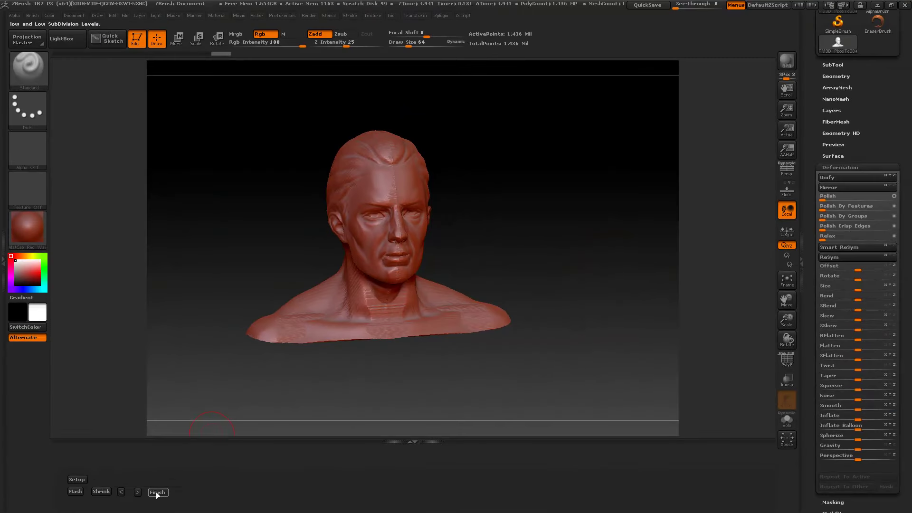
Step: Run the script's Finish operation on the bust and check its mesh at subdivision level 1 before returning to level 4
click(156, 492)
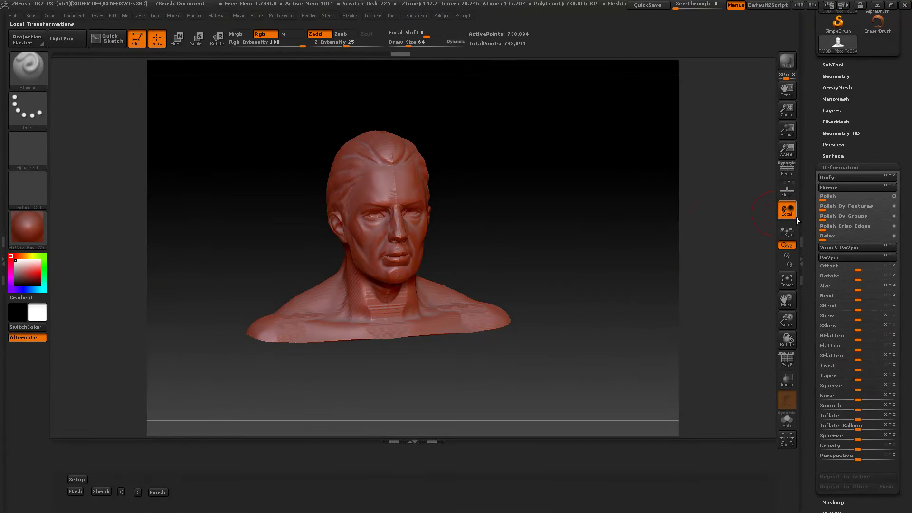
click(835, 77)
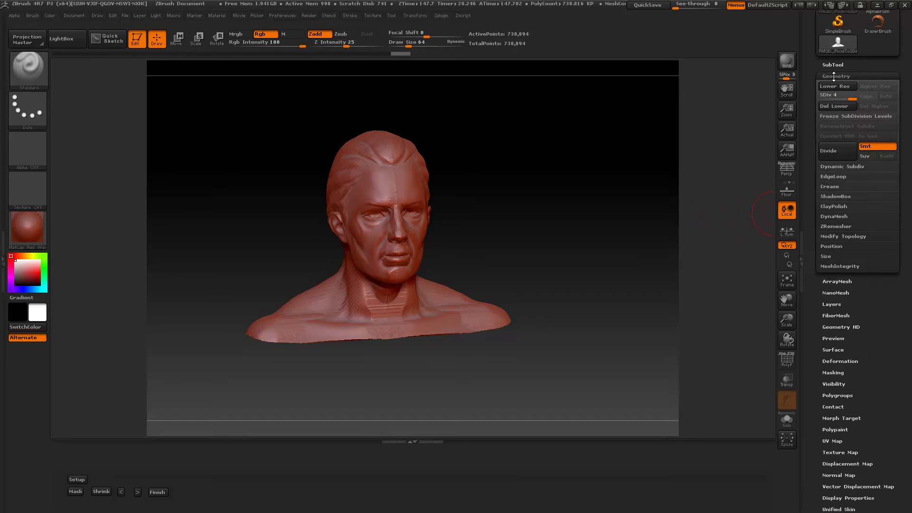
click(831, 95)
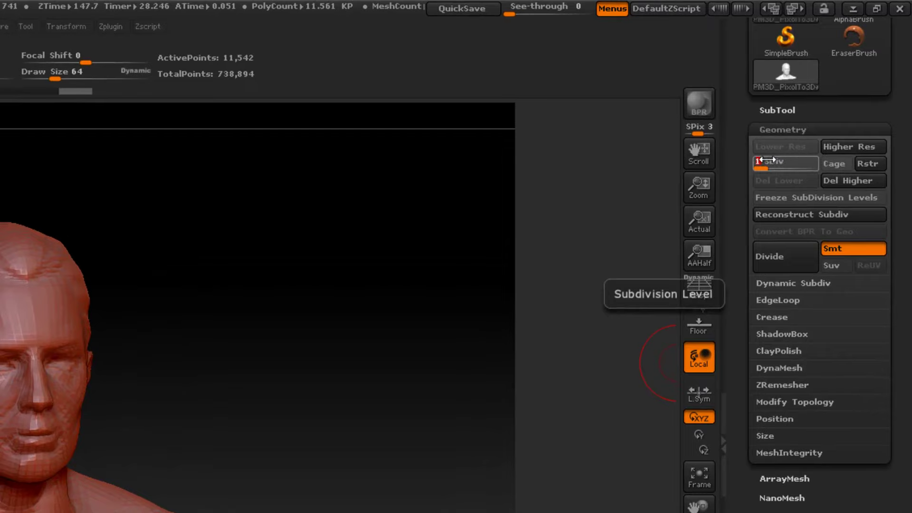
drag(770, 161, 820, 157)
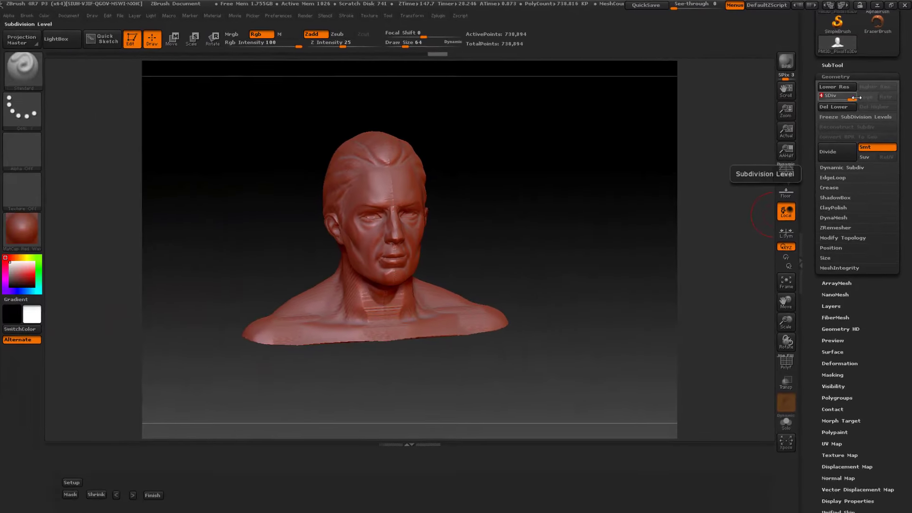
Step: Apply a slight Polish deformation to even out the stepped surface on the bust's neck, shoulders and head
click(831, 361)
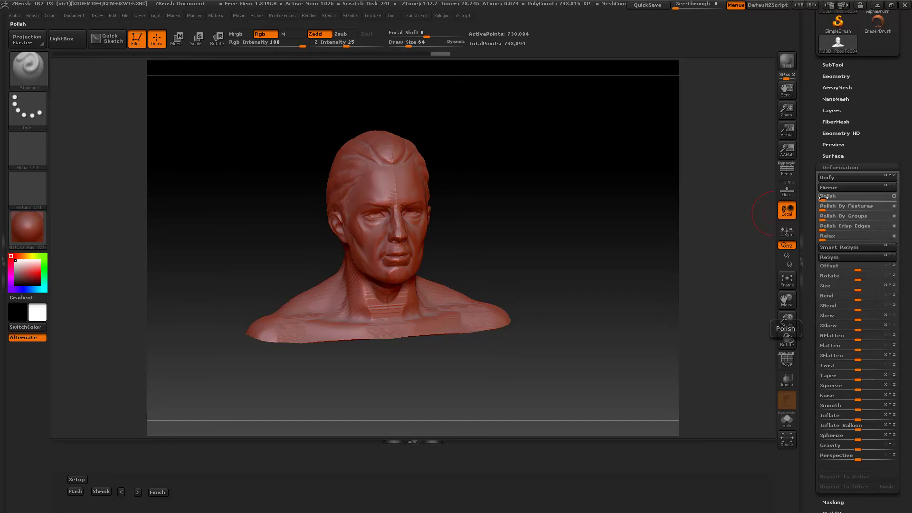
alt+drag(590, 230, 620, 286)
mouse_move(597, 254)
mouse_down()
mouse_move(652, 259)
mouse_move(618, 258)
mouse_up()
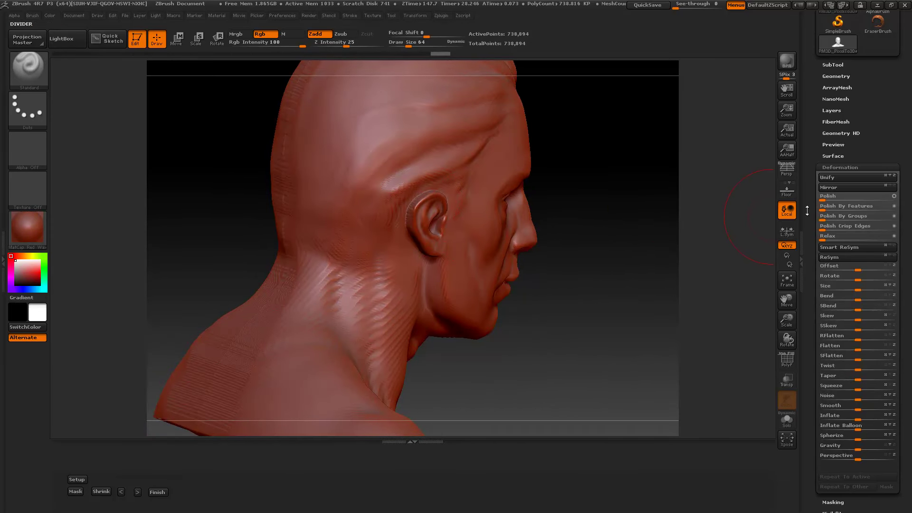
drag(824, 196, 831, 196)
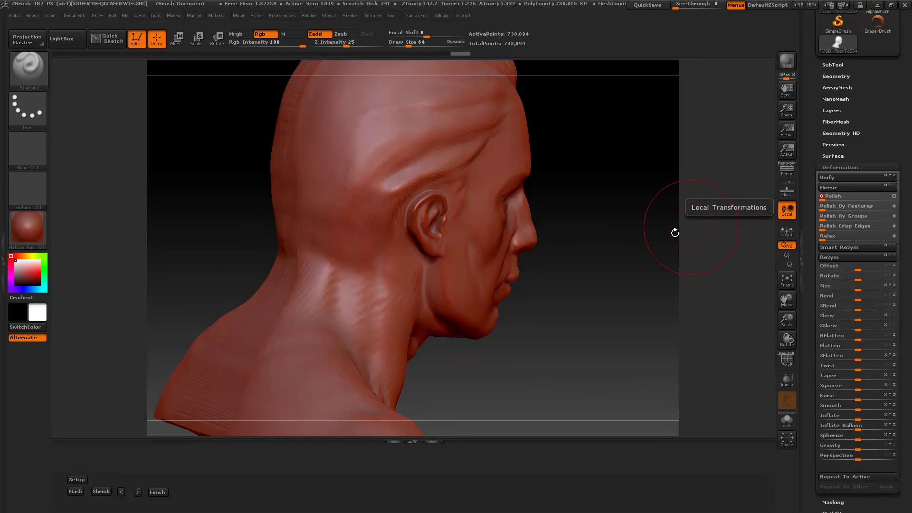
Step: Activate symmetry for sculpting on the bust, facing it straight from the front
mouse_move(613, 262)
mouse_down()
mouse_move(625, 261)
mouse_move(564, 251)
mouse_up()
key(f)
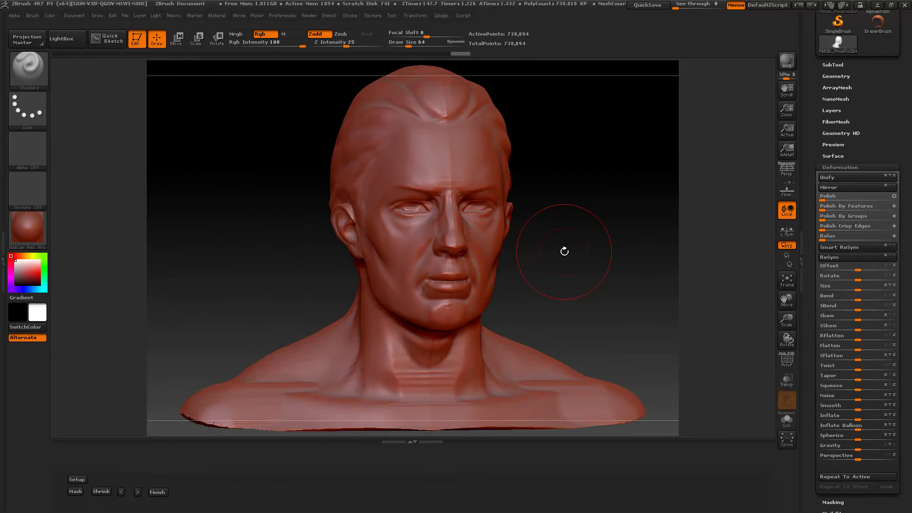
shift+drag(635, 238, 623, 236)
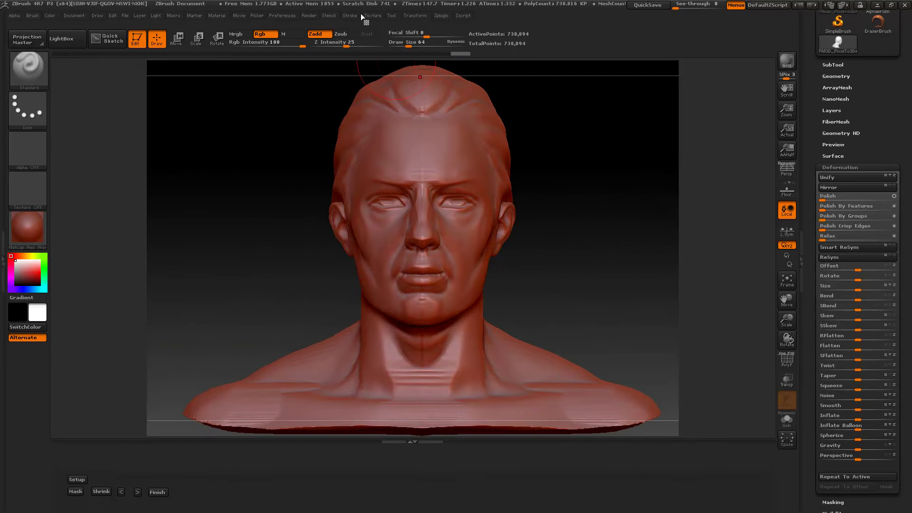
click(414, 16)
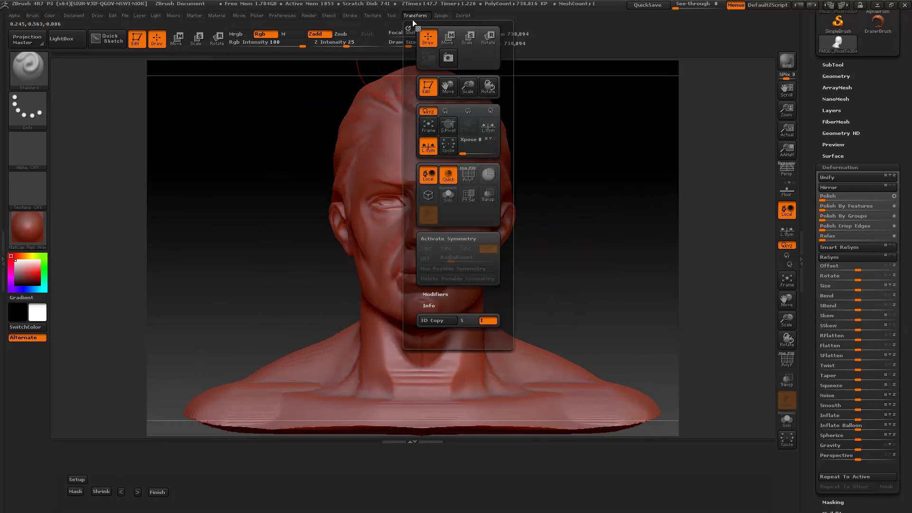
click(433, 239)
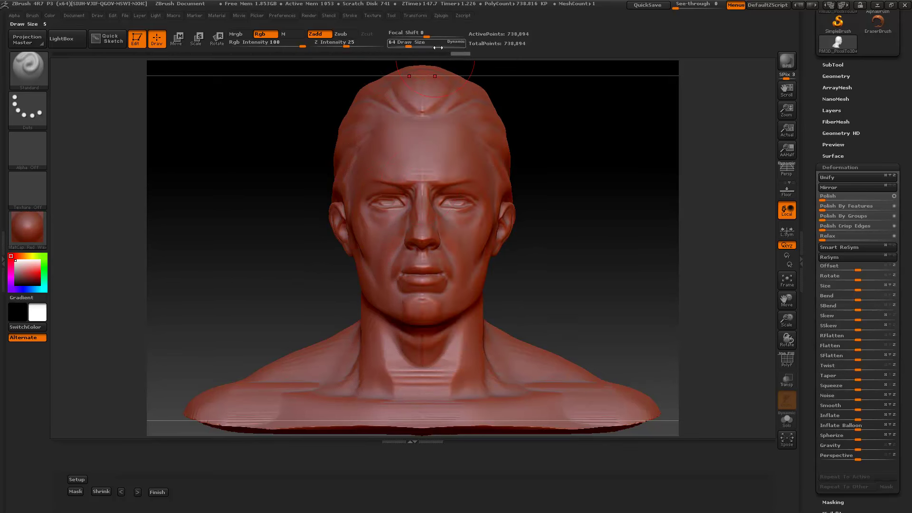
Step: Set the brush's draw size to 46 and smooth the rough seam areas on the neck and back of the head
drag(418, 43, 406, 45)
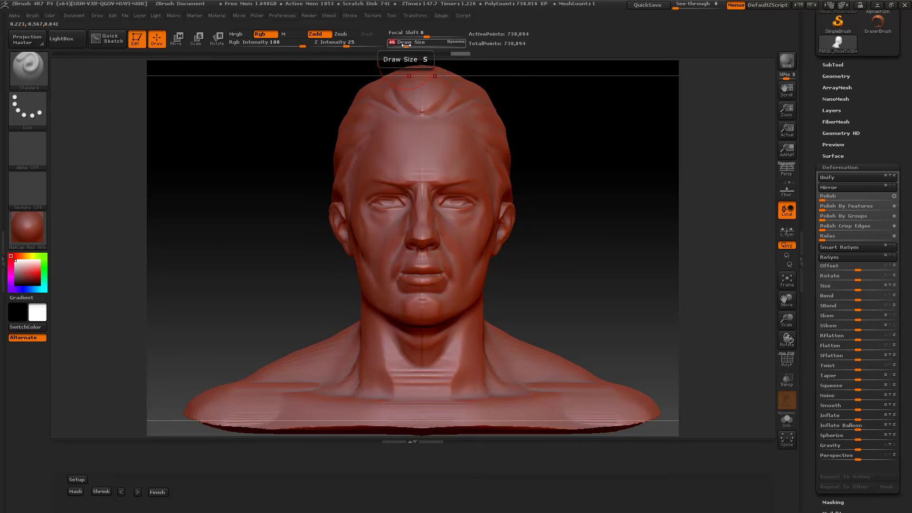
key(shift)
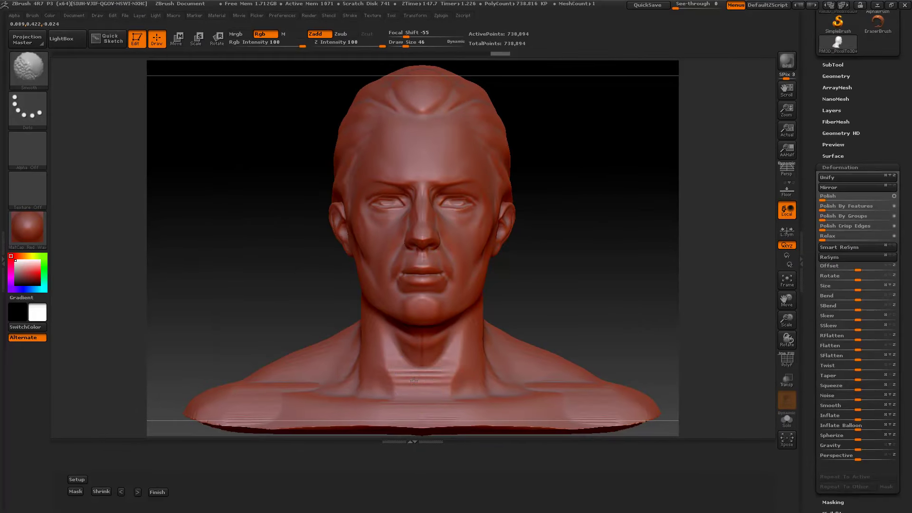
drag(606, 301, 463, 285)
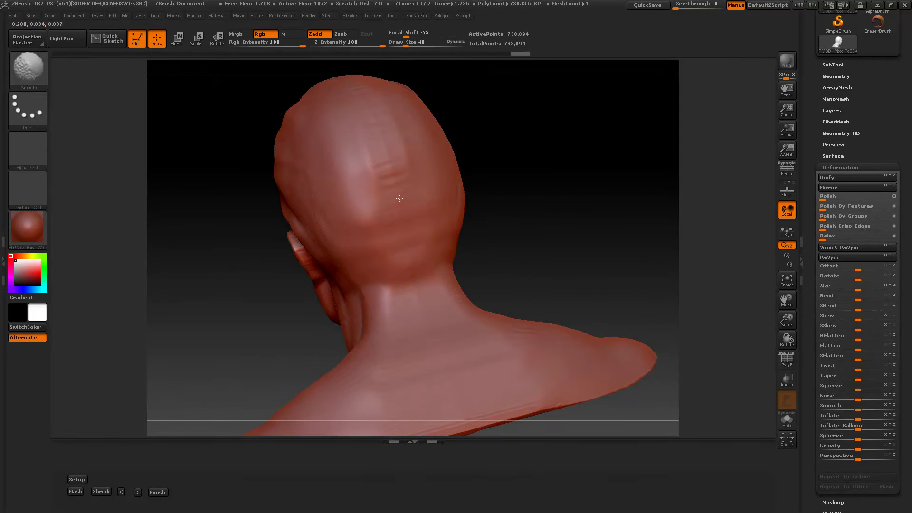
drag(584, 173, 602, 171)
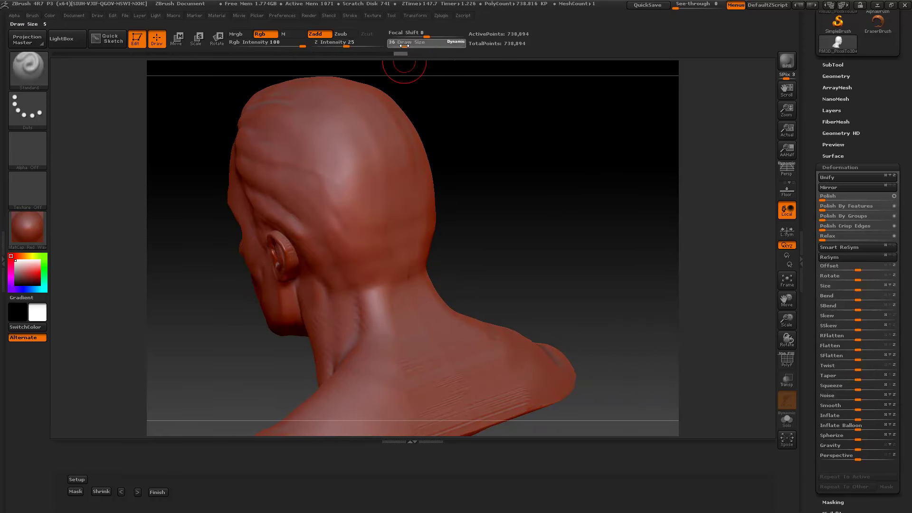
Step: Reduce the draw size to 29 and smooth the remaining rough spots around the bust's neck
key(shift)
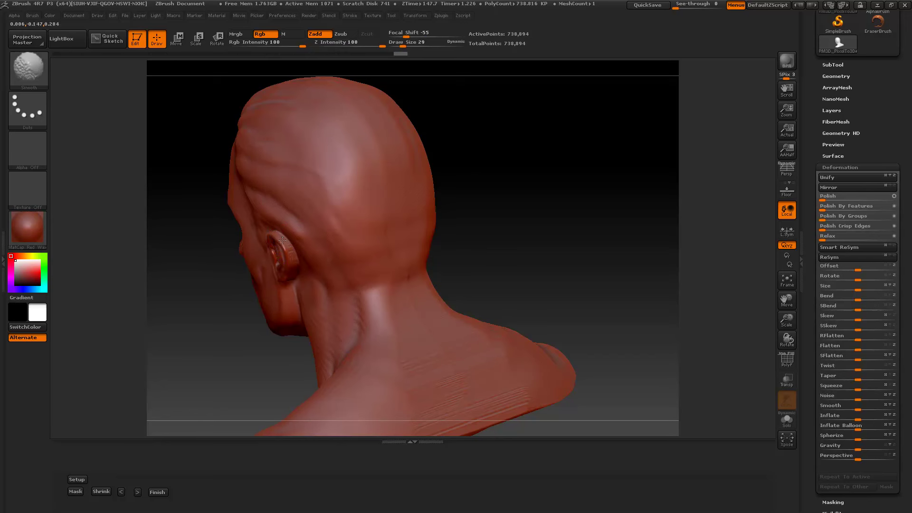
drag(220, 342, 323, 325)
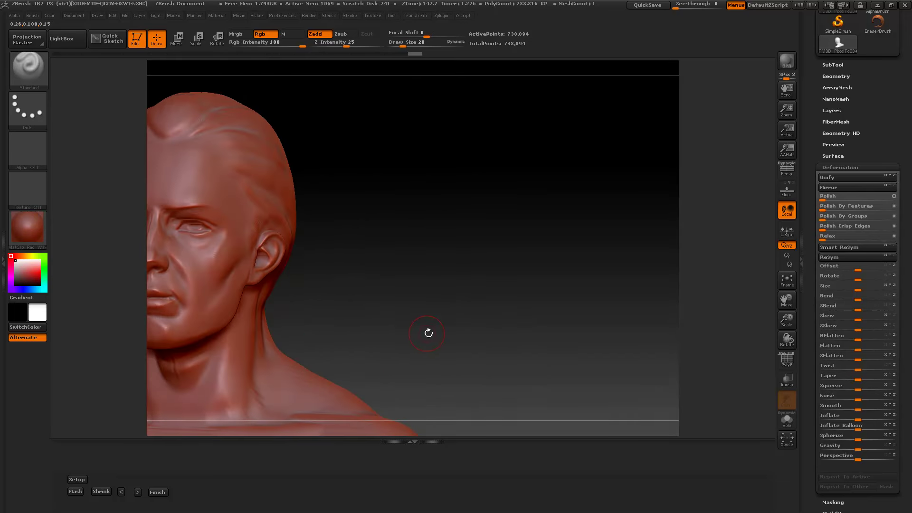
key(f)
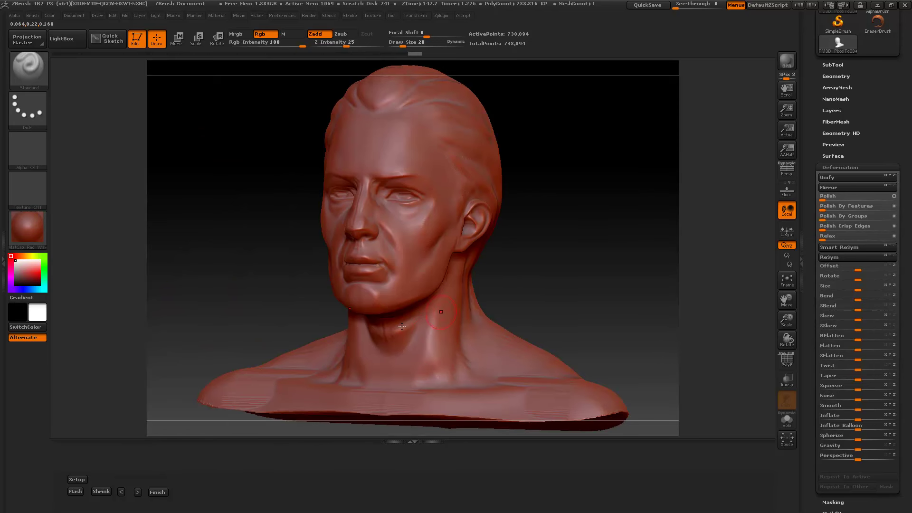
key(shift)
Step: Examine the grabbed depth maps DepthGrab01 and DepthGrab02 among the available alphas
click(44, 152)
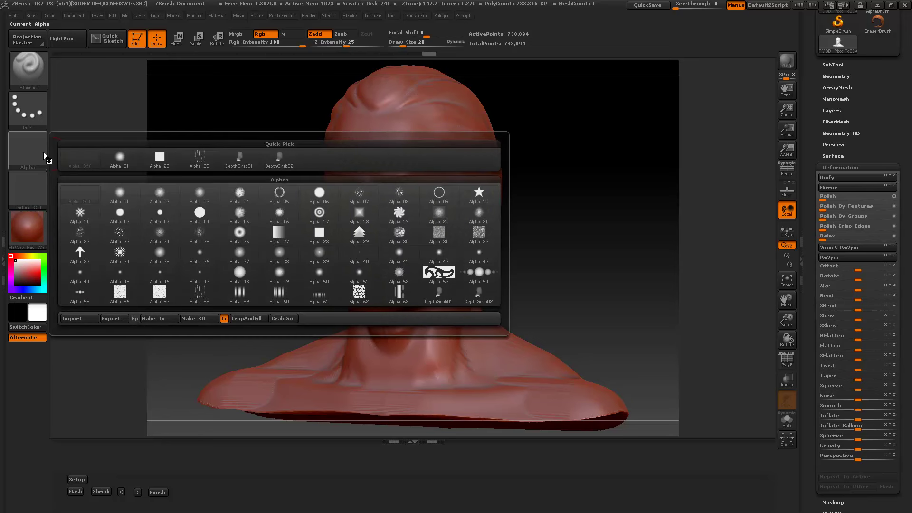
mouse_move(277, 163)
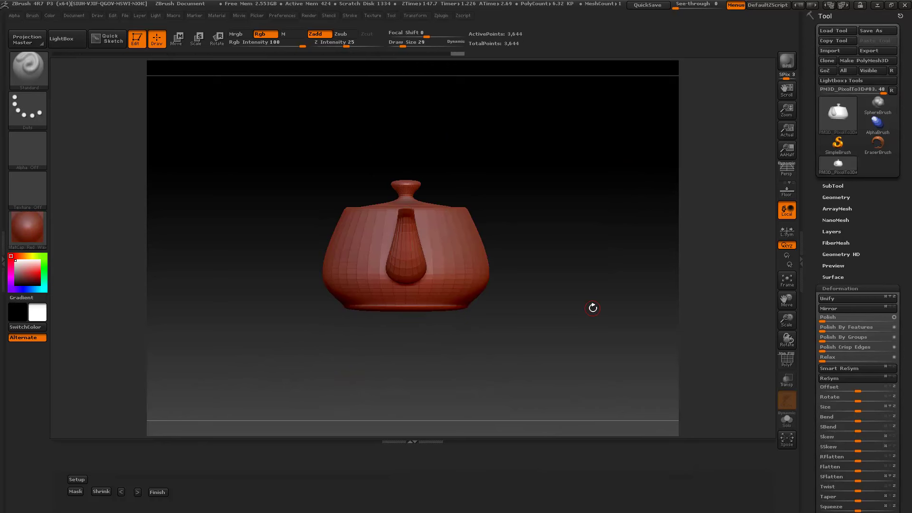
Step: Fit the teapot in side profile within the canvas and convert it with Convert Pixols To 3D
mouse_move(578, 282)
mouse_down()
mouse_move(579, 305)
mouse_move(569, 299)
mouse_move(578, 290)
mouse_up()
drag(295, 362, 334, 360)
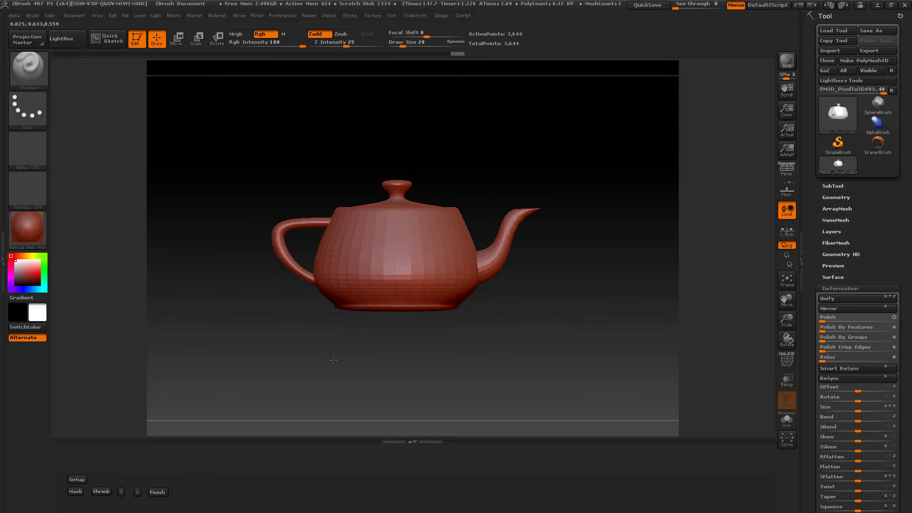
click(784, 284)
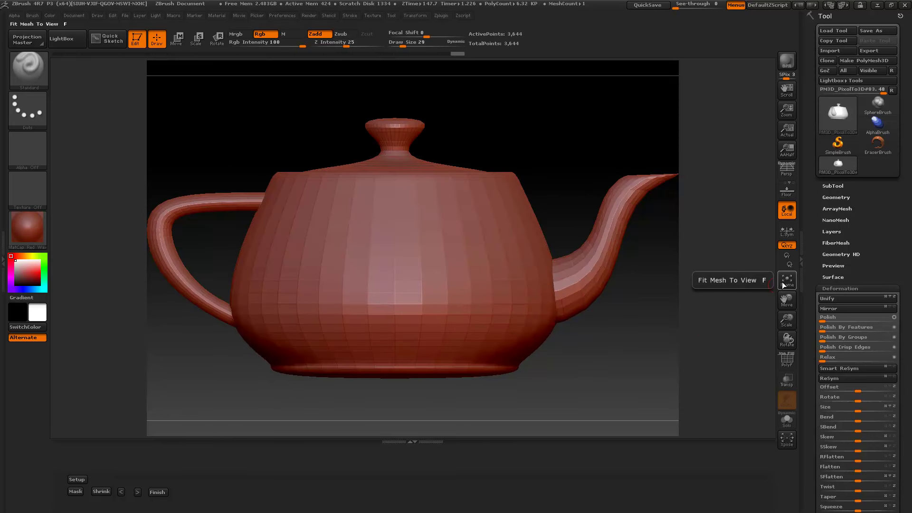
drag(787, 317, 785, 313)
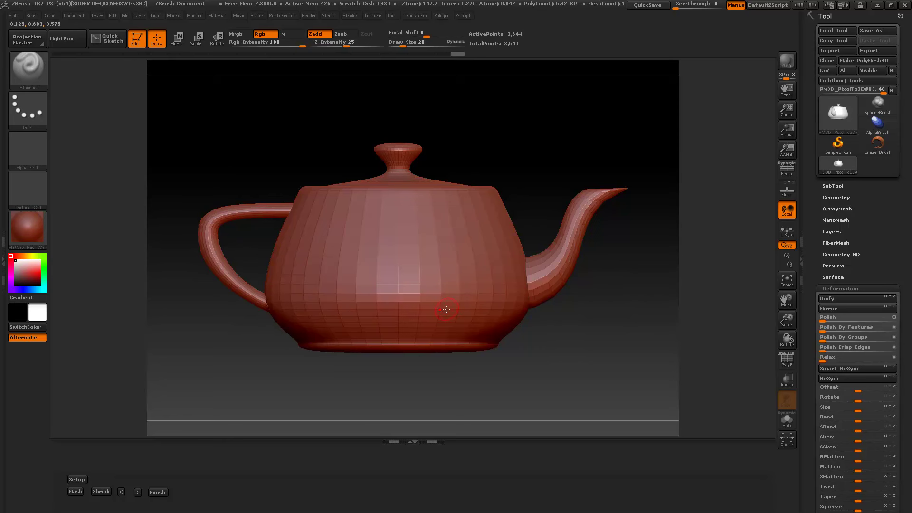
click(373, 15)
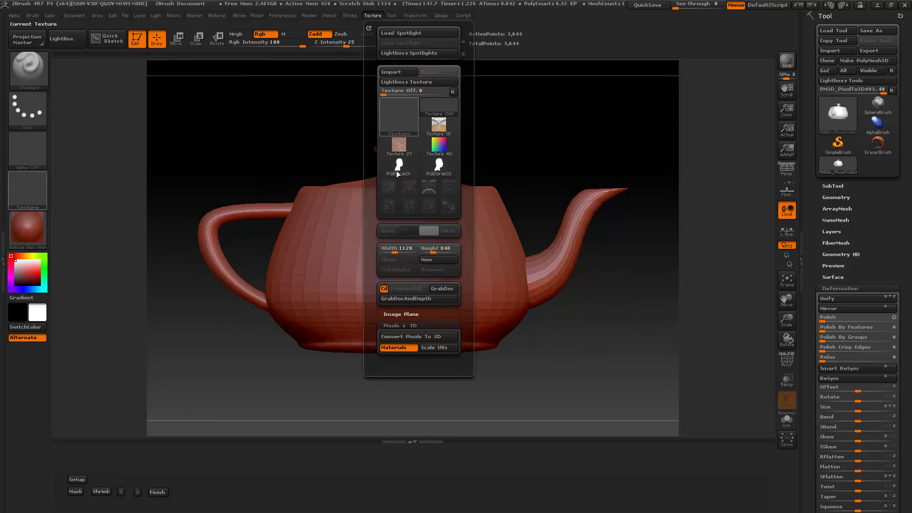
click(406, 337)
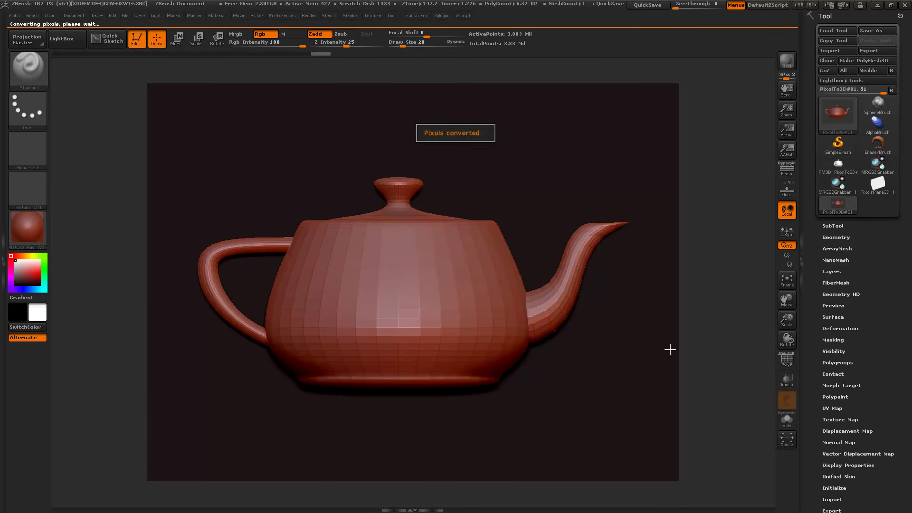
Step: Inspect the converted teapot relief at an angle with its texture map turned off
click(784, 323)
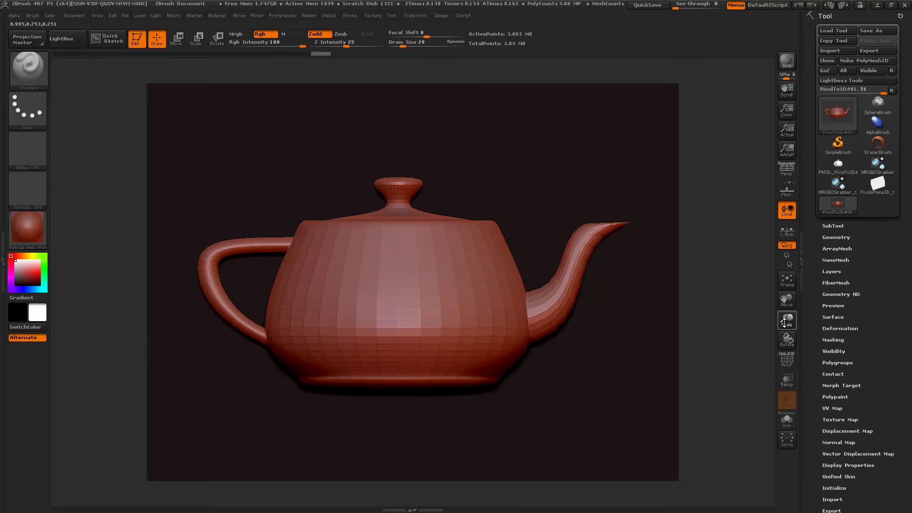
drag(784, 319, 781, 340)
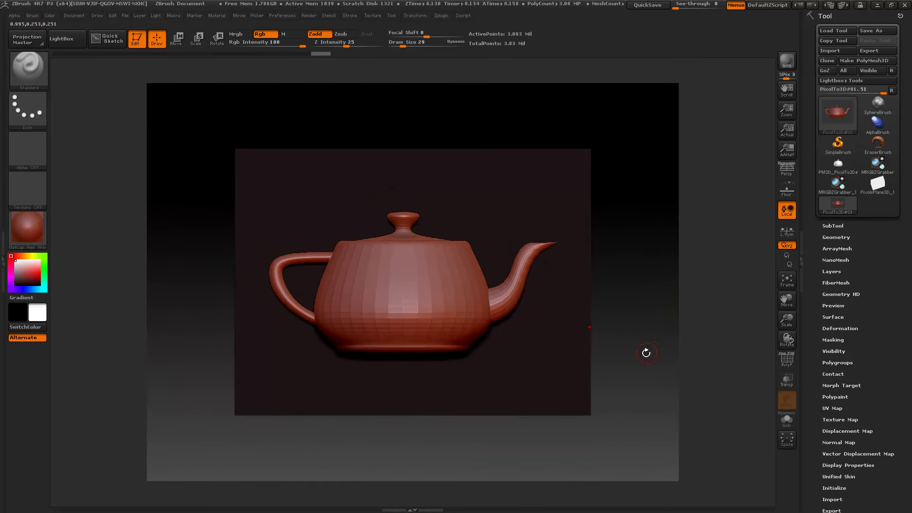
drag(638, 360, 471, 244)
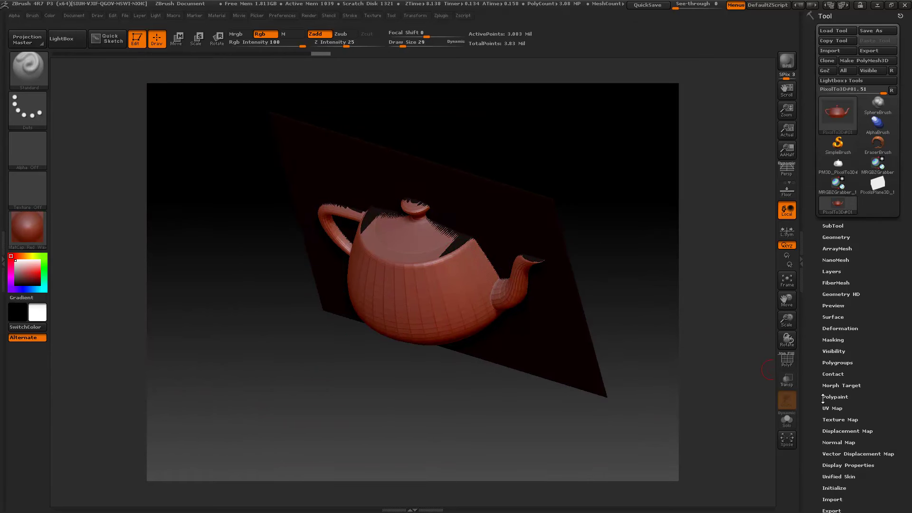
click(841, 419)
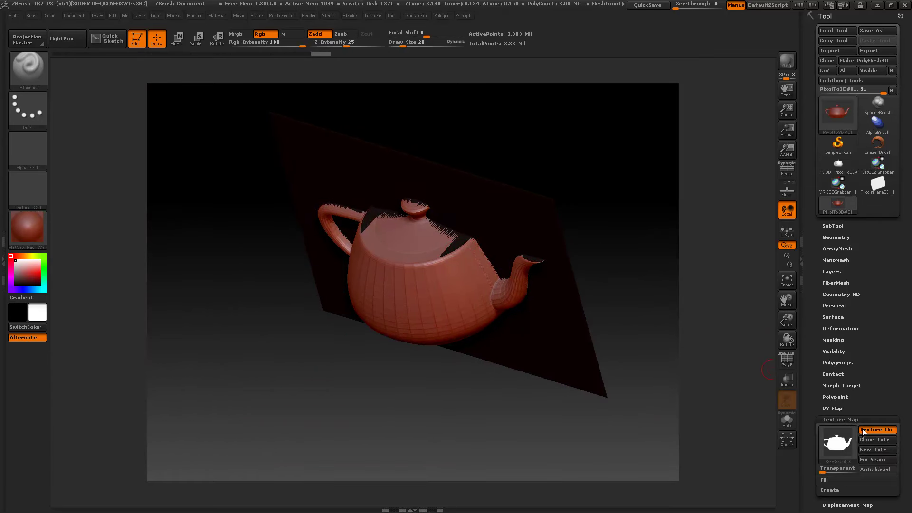
click(865, 429)
drag(423, 414, 431, 390)
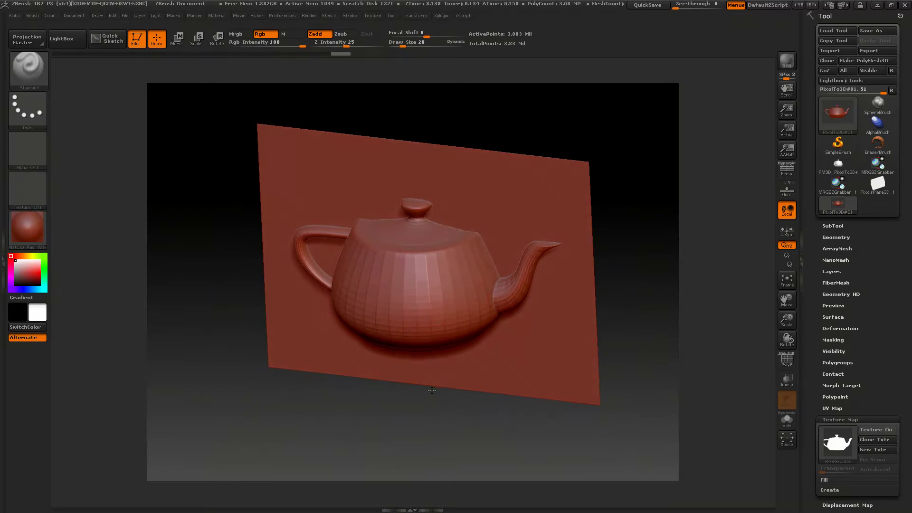
Step: Turn the teapot relief's texture map on, run the ZScript's Mask operation to strip the backing plane, and turn the texture off
click(463, 18)
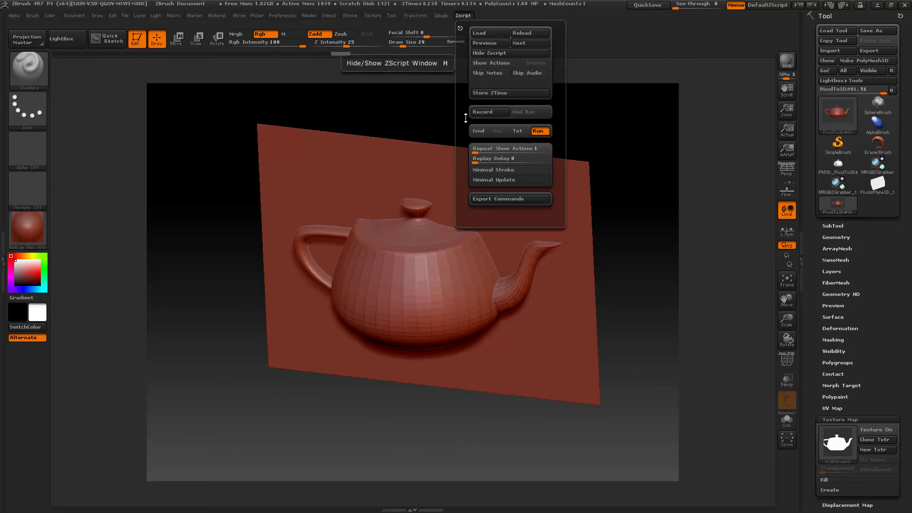
click(408, 508)
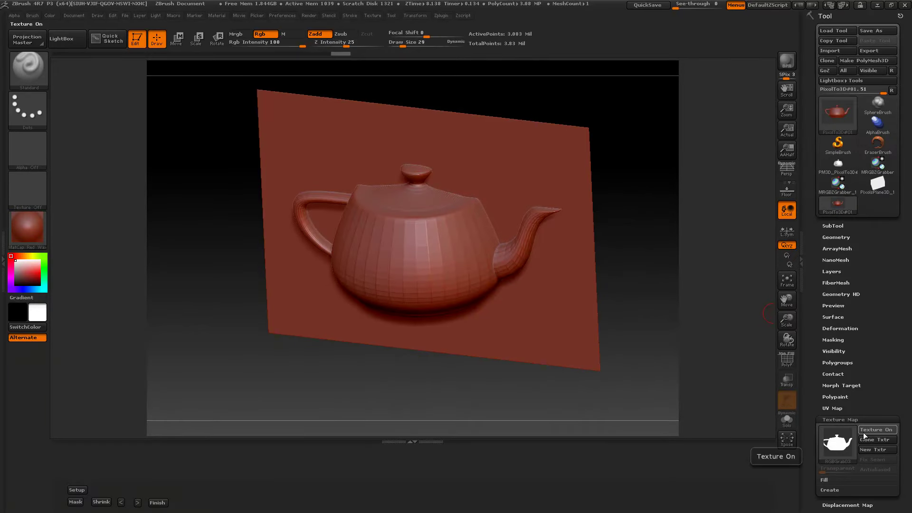
click(863, 440)
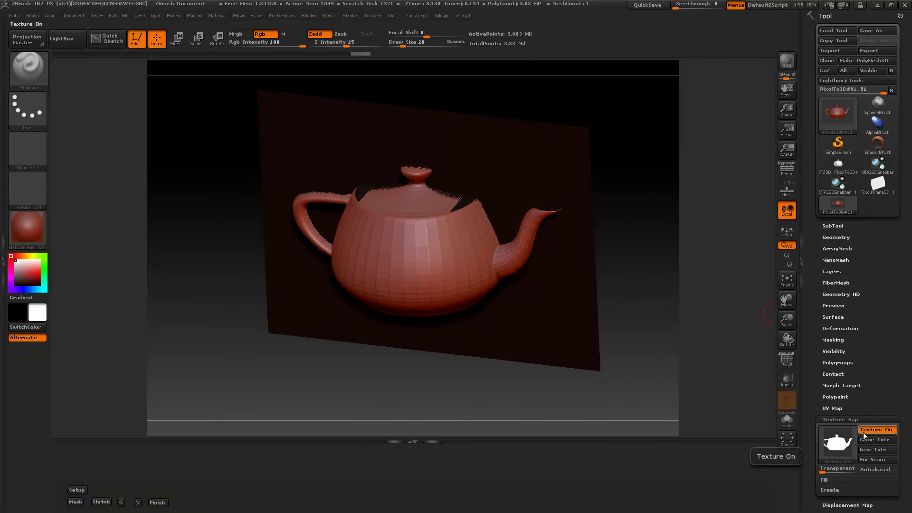
click(81, 501)
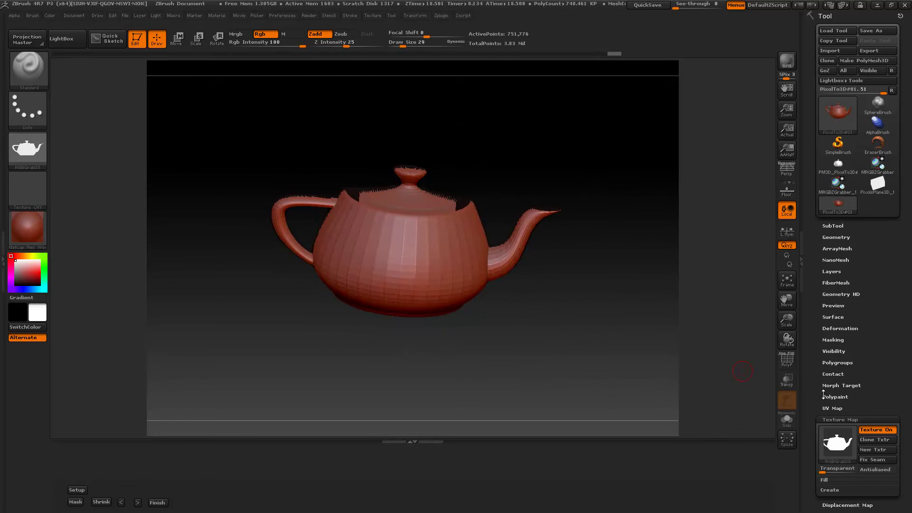
click(878, 430)
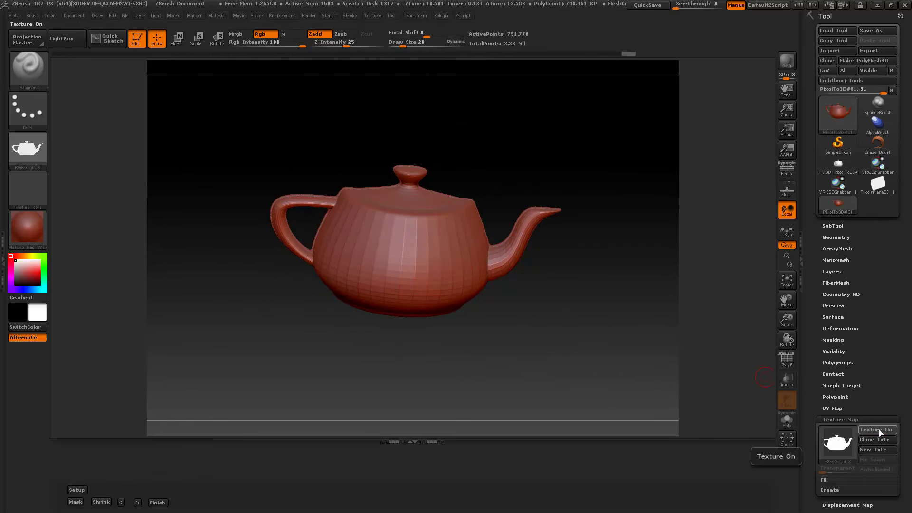
Step: Turn the stripped teapot relief to its side profile and run the ZScript's Setup operation on it
drag(608, 376, 570, 337)
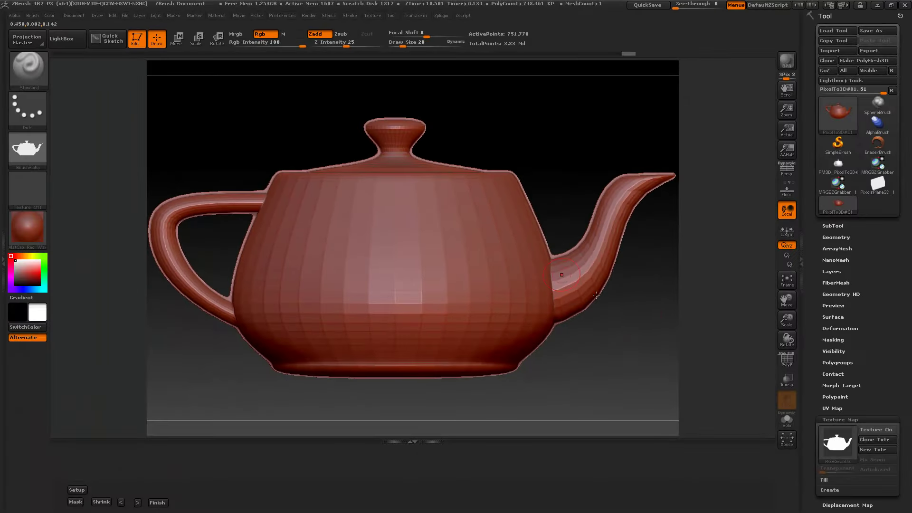
mouse_move(645, 332)
mouse_down()
mouse_move(610, 335)
mouse_move(630, 335)
mouse_up()
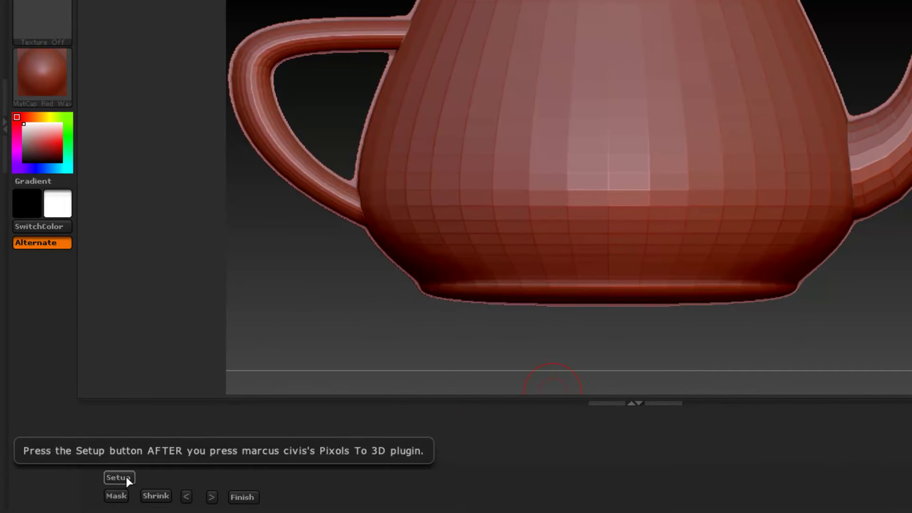
click(101, 484)
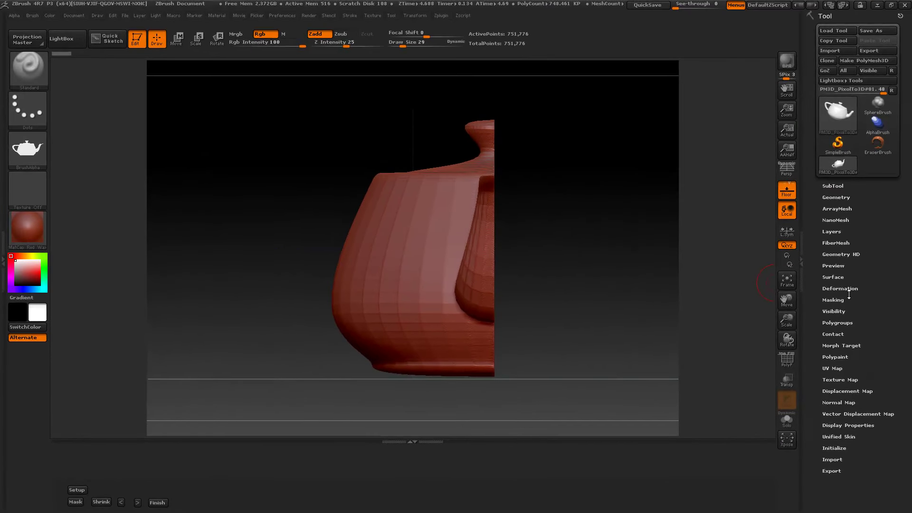
Step: Shift the half teapot with the Deformation Offset along Z, and nudge it with the ZScript's Move Right until its cut edge meets the centre line
click(841, 289)
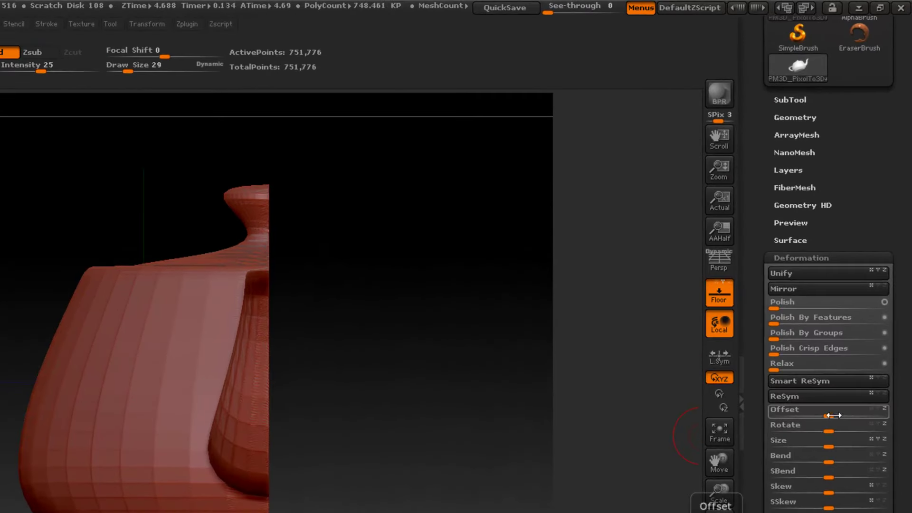
drag(833, 415, 811, 412)
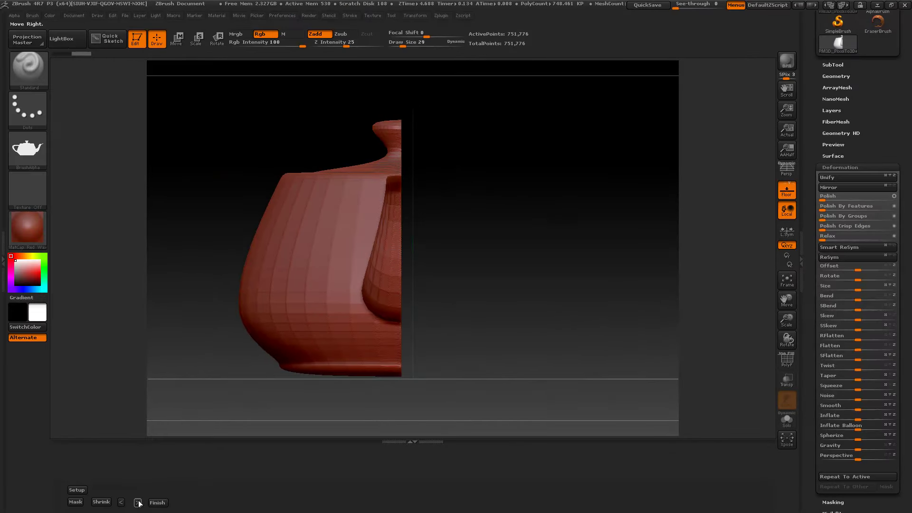
click(137, 502)
click(138, 501)
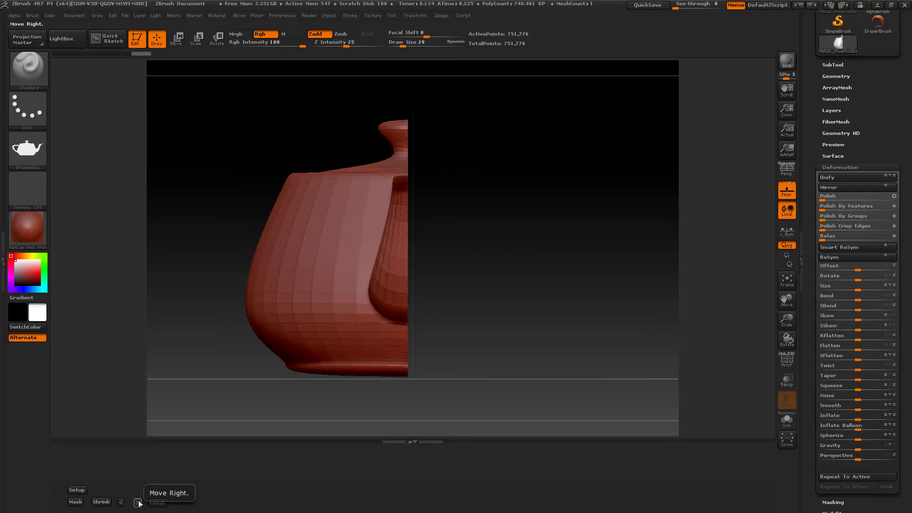
click(138, 502)
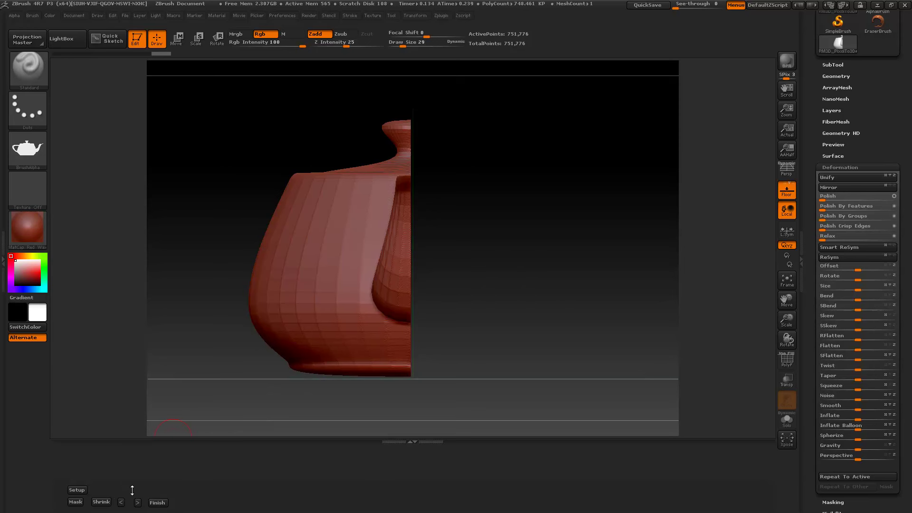
Step: Weld the mirrored teapot halves with repeated passes of the ZScript's Shrink operation, checking the seam and stepping back the last pass
click(100, 502)
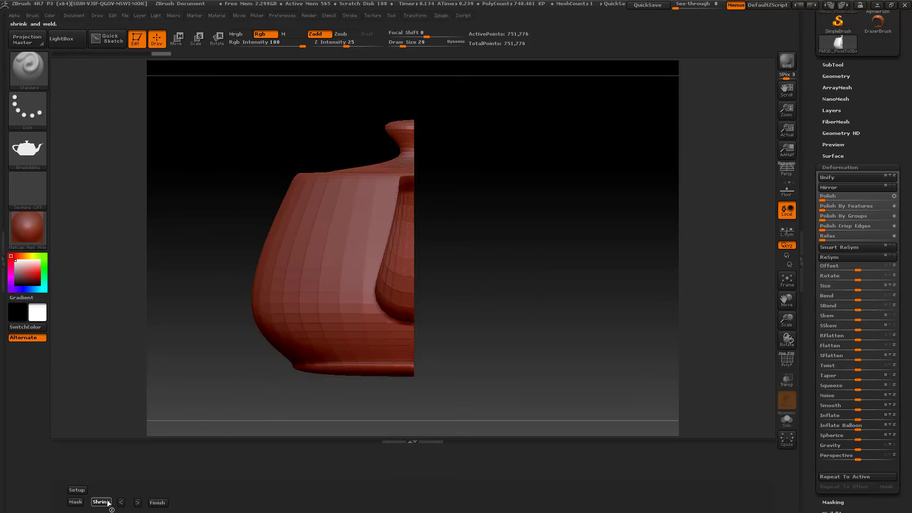
drag(215, 354, 126, 454)
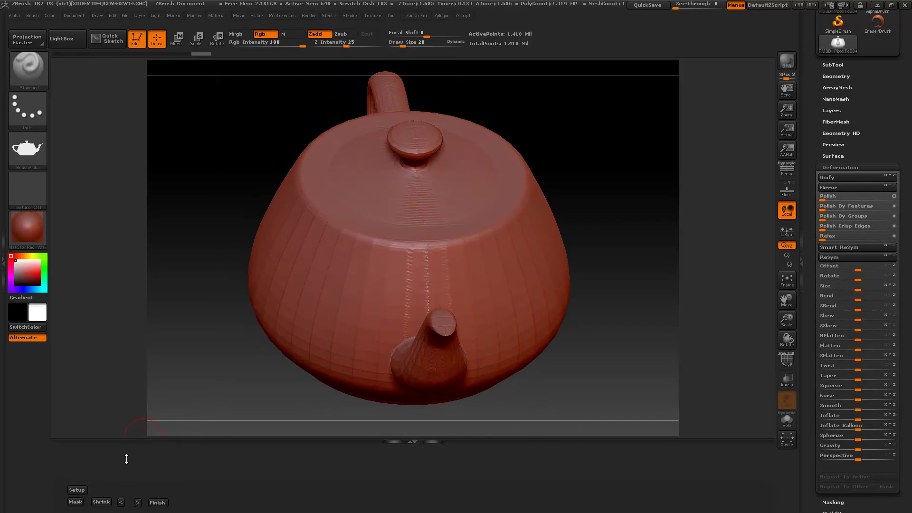
click(111, 502)
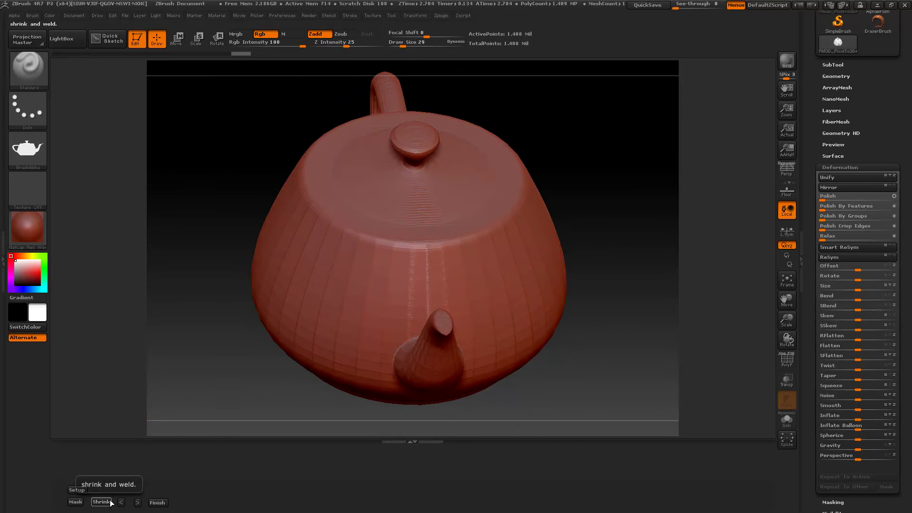
drag(590, 157, 591, 179)
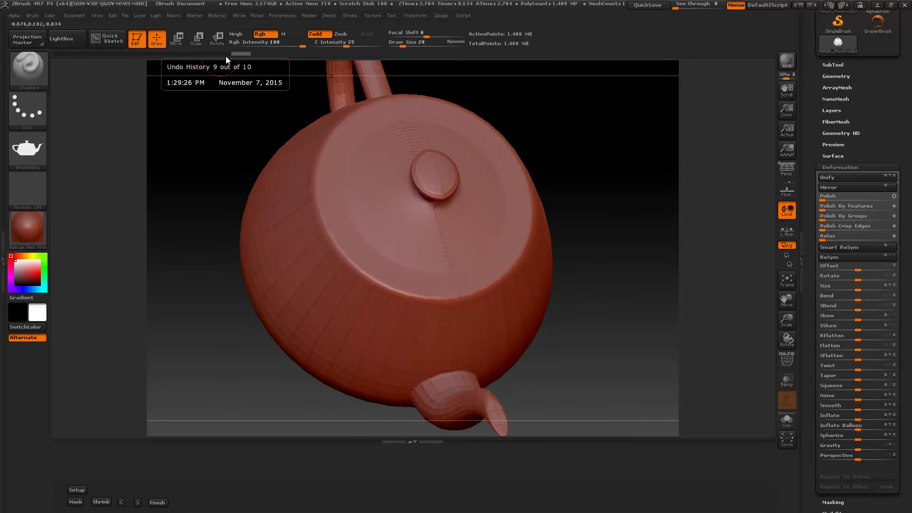
click(226, 56)
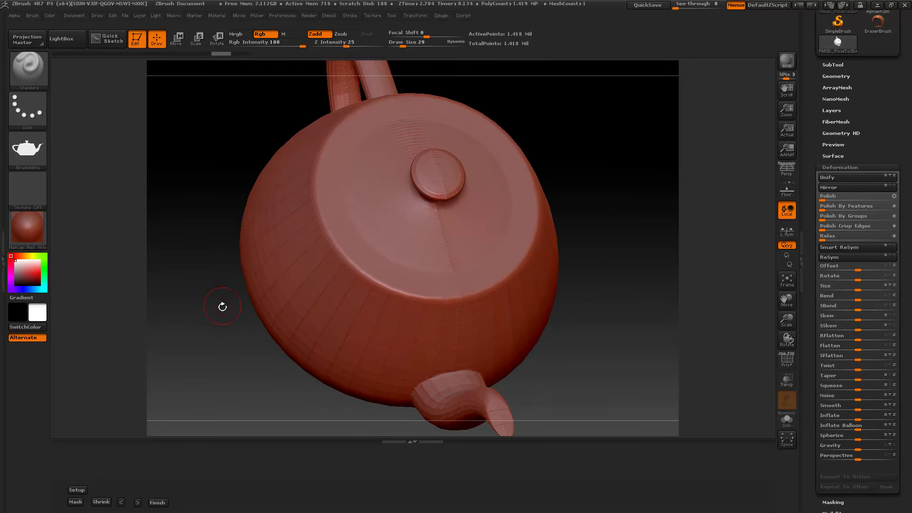
drag(211, 285, 204, 241)
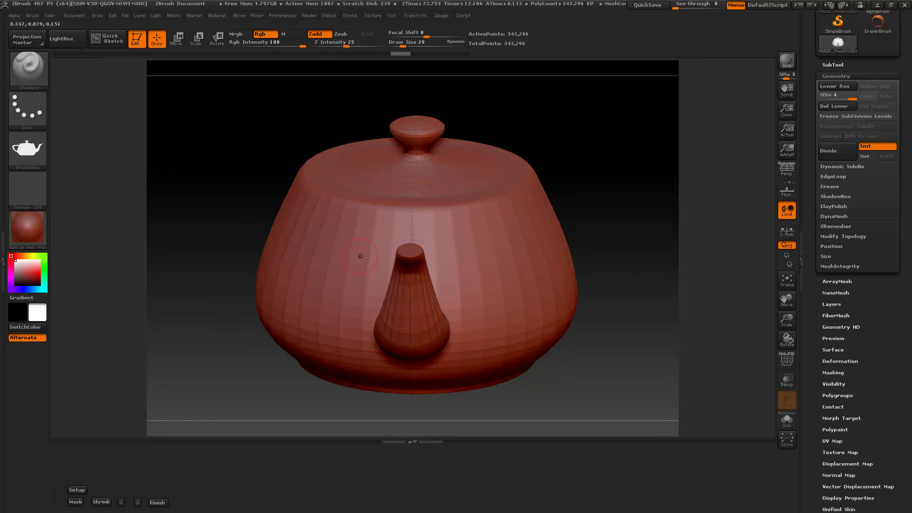
Step: Divide the finished teapot once more, drop it to subdivision level 1 and delete the higher levels
click(850, 158)
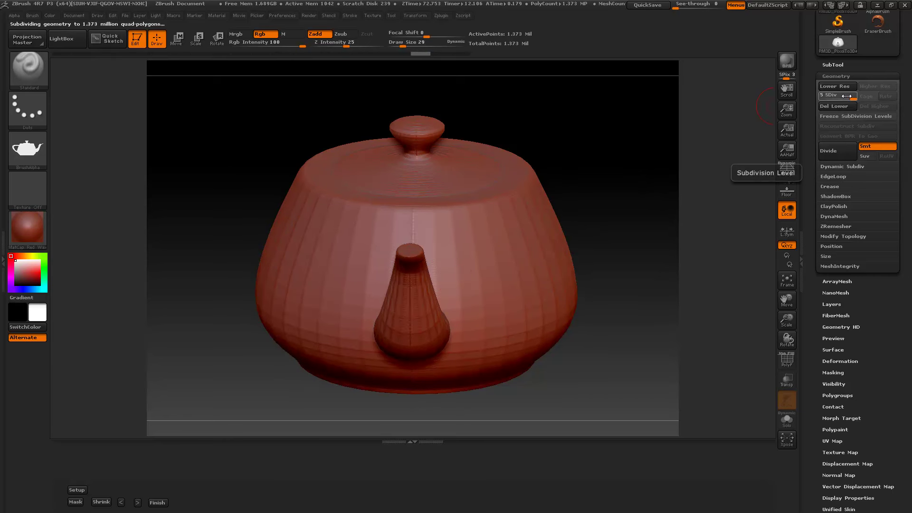
drag(847, 96, 844, 96)
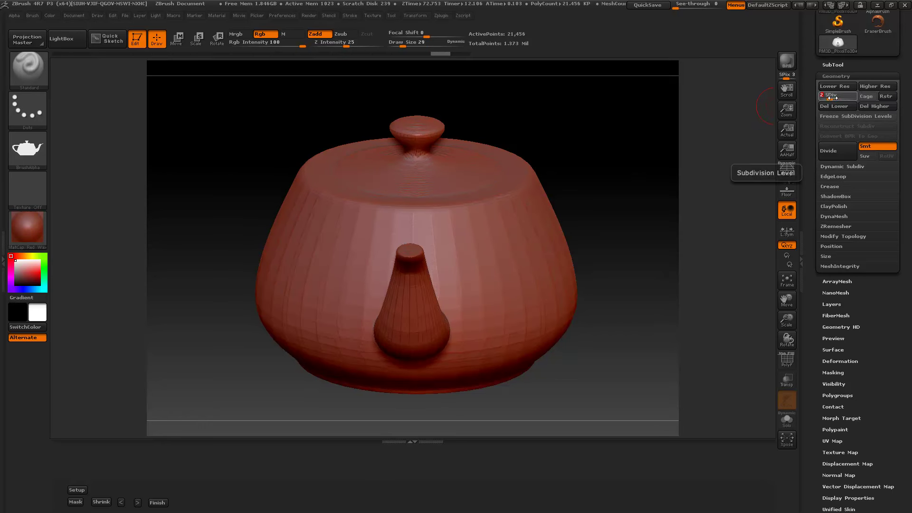
drag(832, 98, 823, 97)
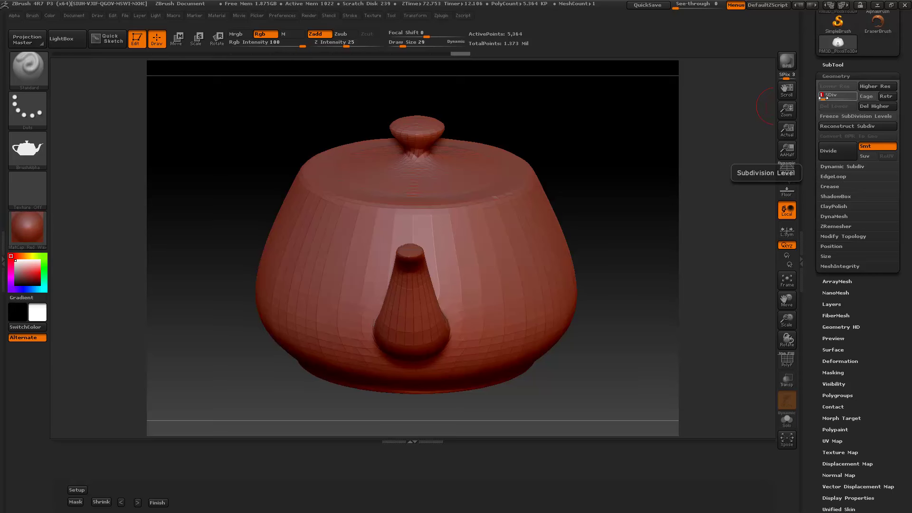
click(865, 109)
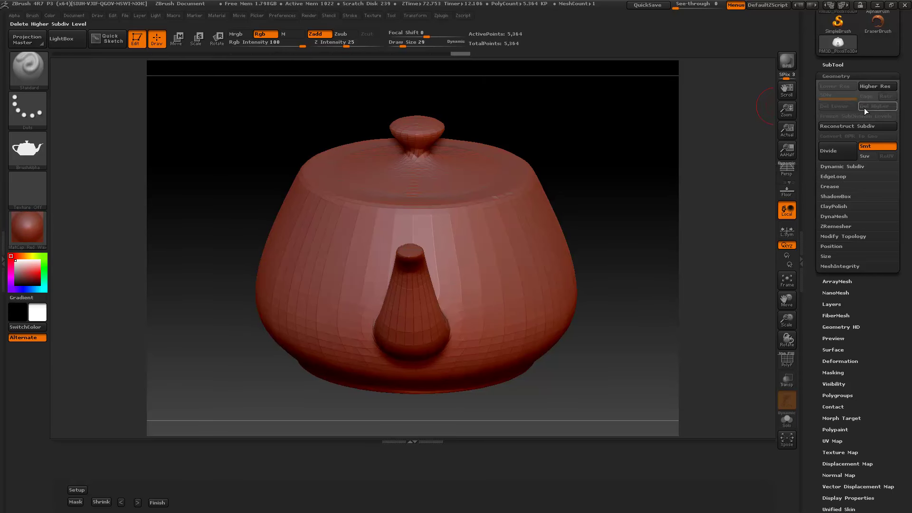
Step: Divide the teapot mesh twice up to subdivision level 3 and check the smoothed surface from several angles
click(840, 151)
click(842, 151)
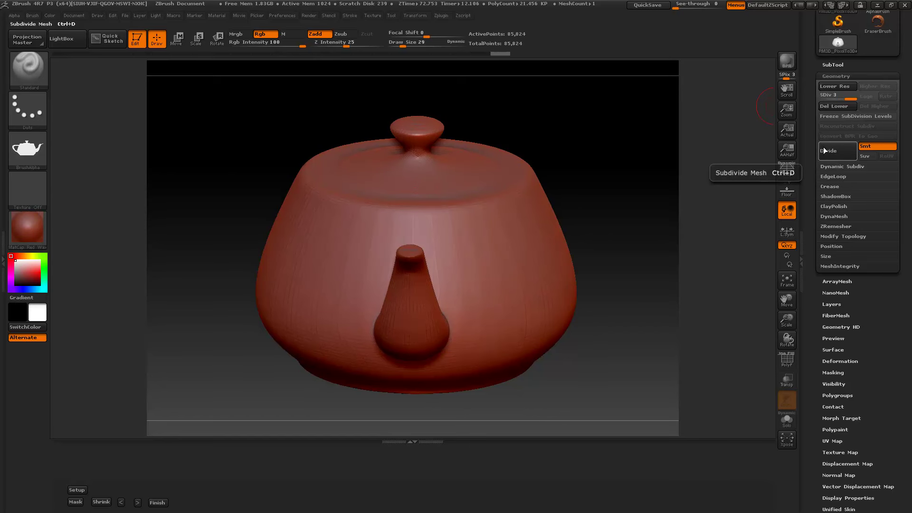
mouse_move(636, 165)
mouse_down()
mouse_move(632, 173)
mouse_move(655, 171)
mouse_move(613, 214)
mouse_move(586, 153)
mouse_move(588, 133)
mouse_move(630, 175)
mouse_up()
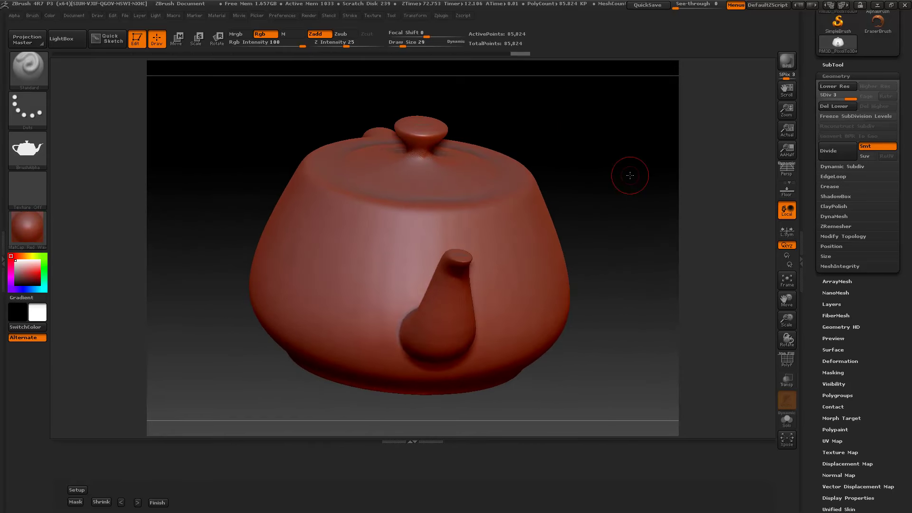
drag(651, 214, 648, 241)
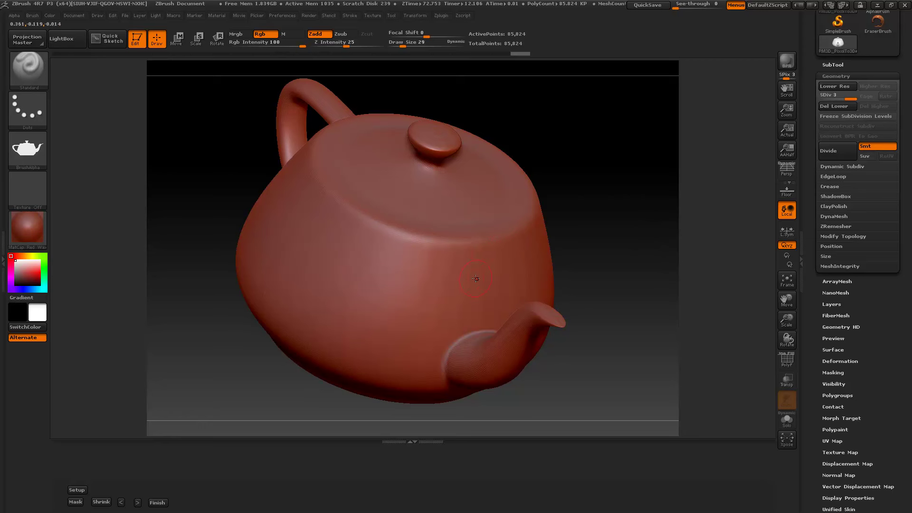
drag(611, 230, 454, 192)
drag(567, 218, 624, 204)
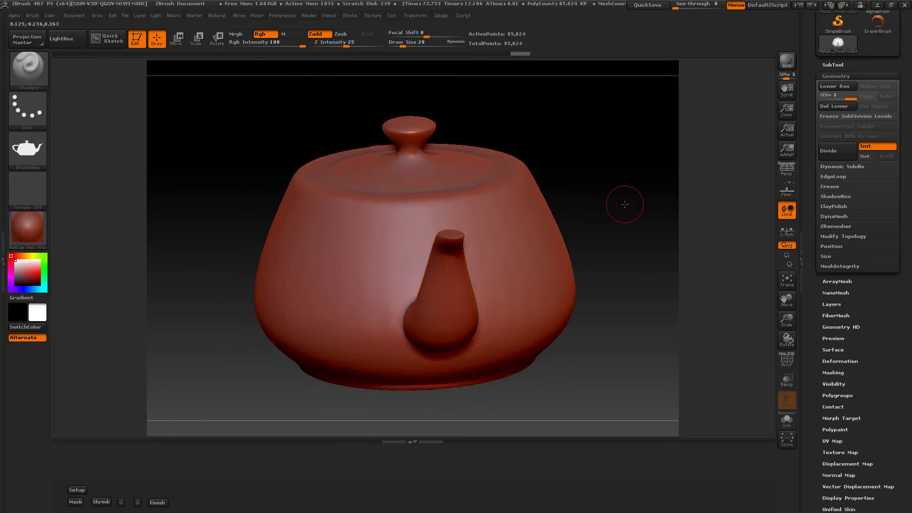
drag(626, 174, 627, 179)
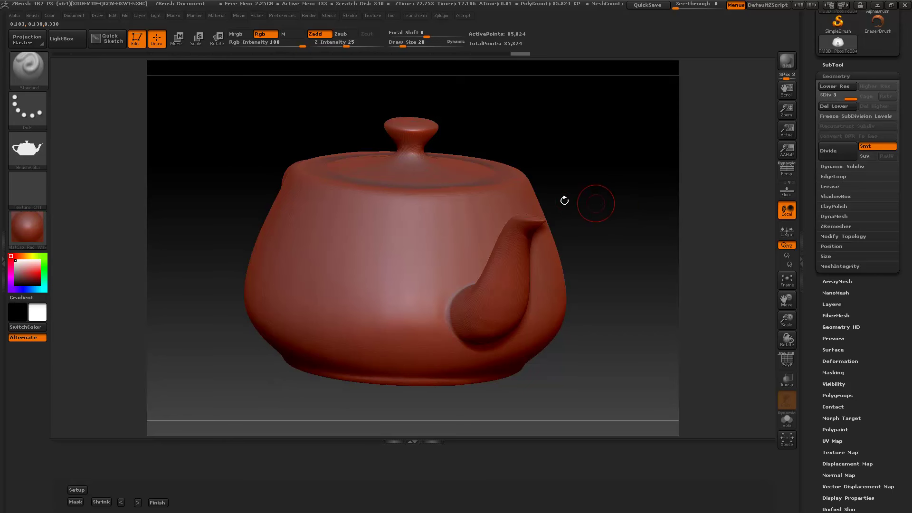
Step: Make DepthGrab03 the current alpha and fill the document with it using CropAndFill
mouse_move(38, 152)
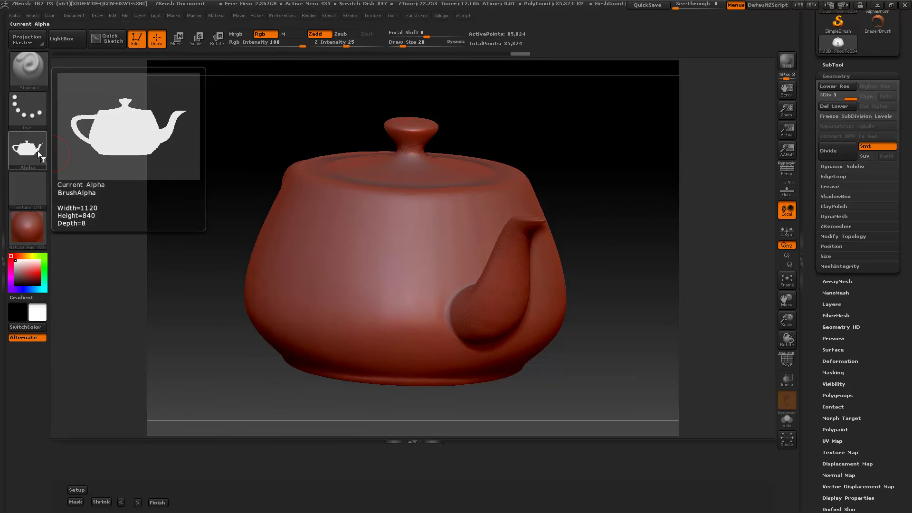
click(36, 150)
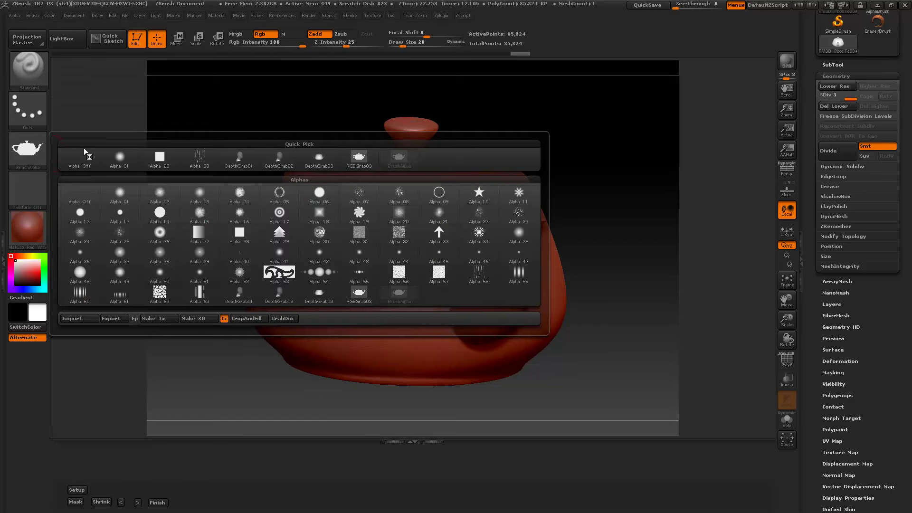
mouse_move(359, 161)
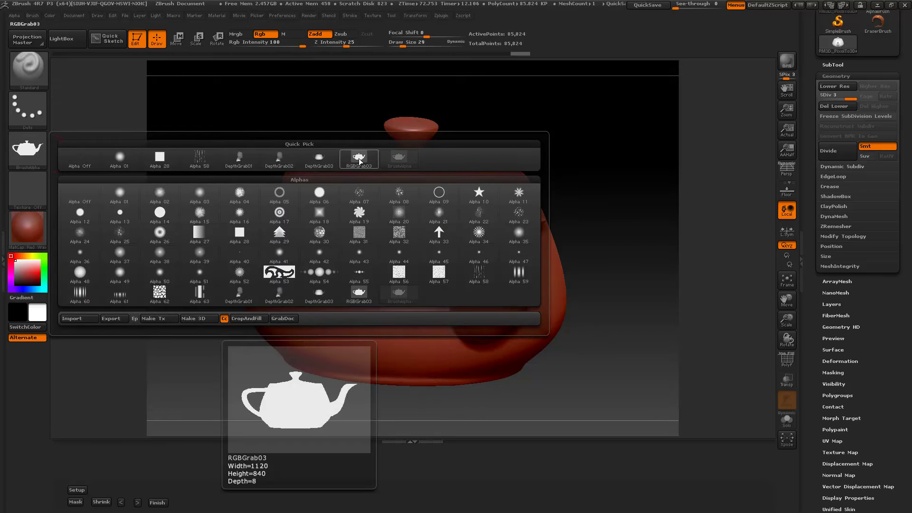
click(324, 160)
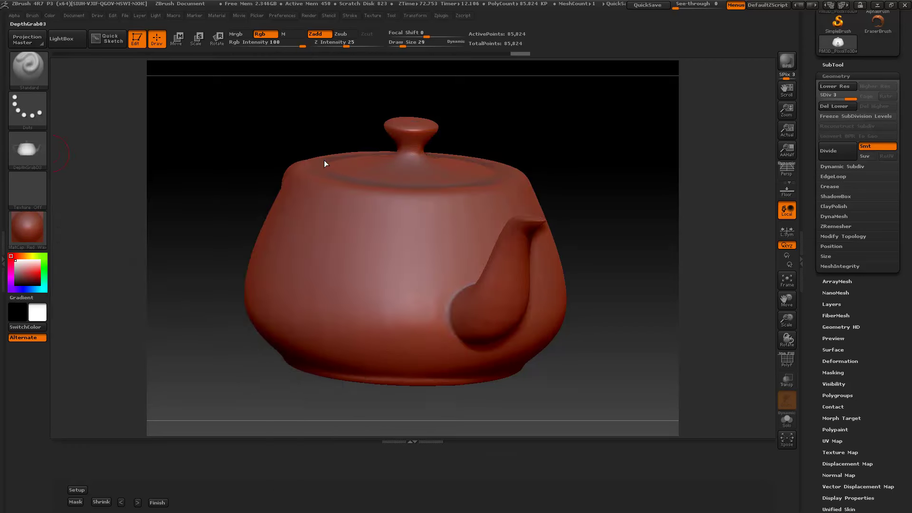
mouse_move(22, 158)
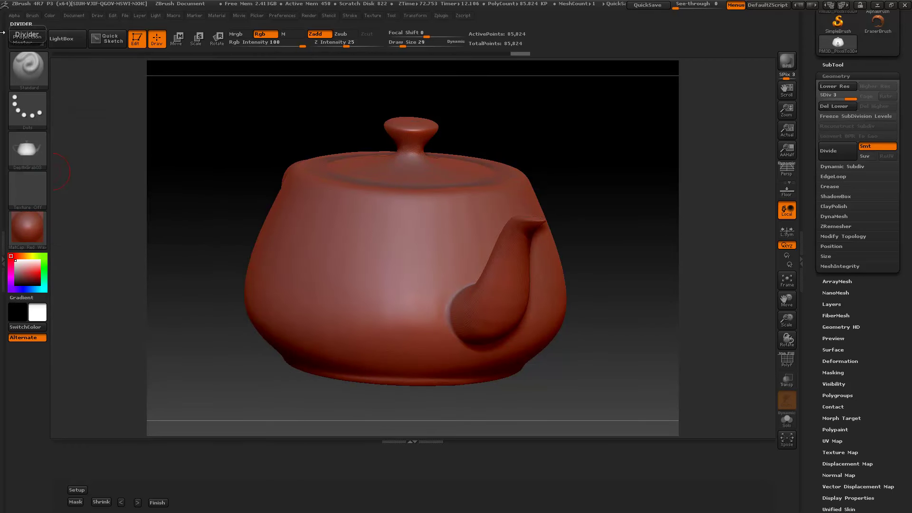
mouse_move(47, 24)
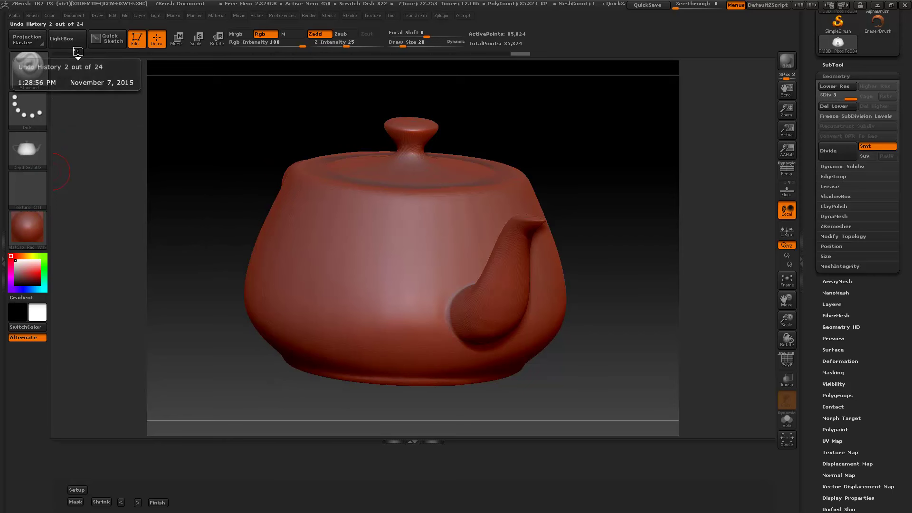
click(15, 17)
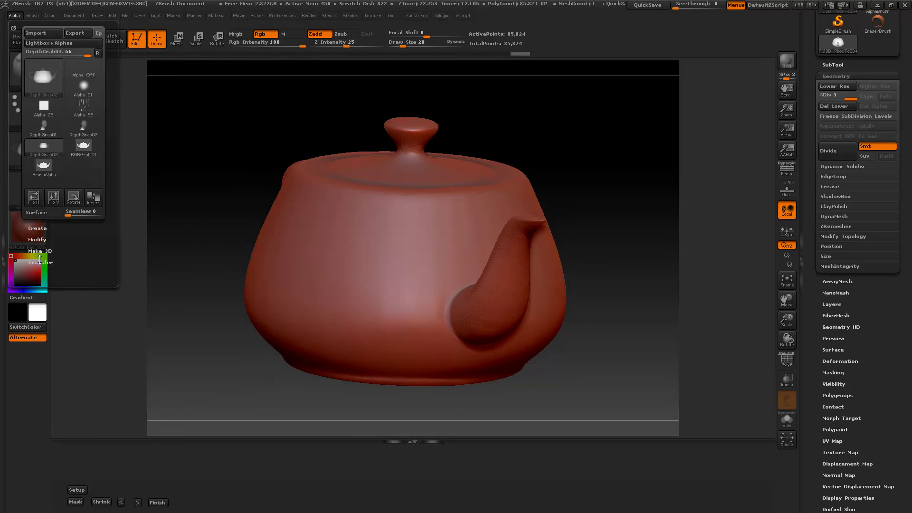
click(42, 262)
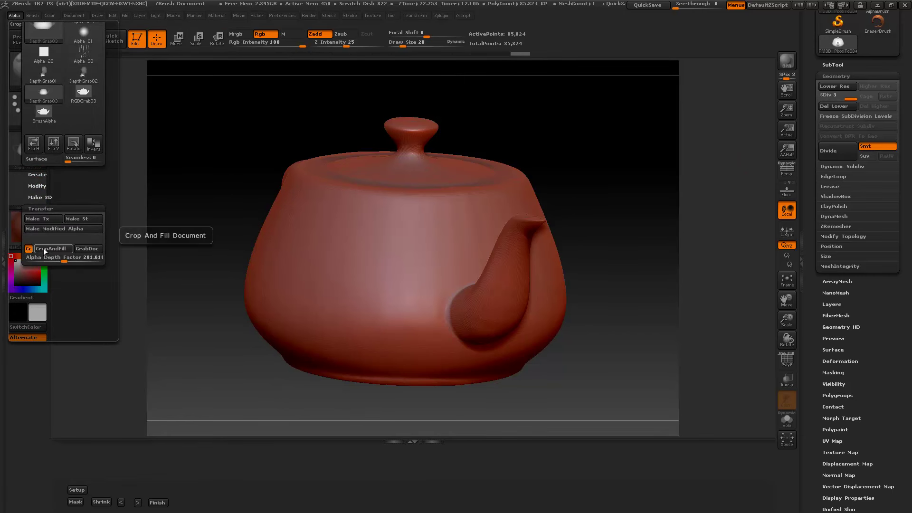
click(44, 249)
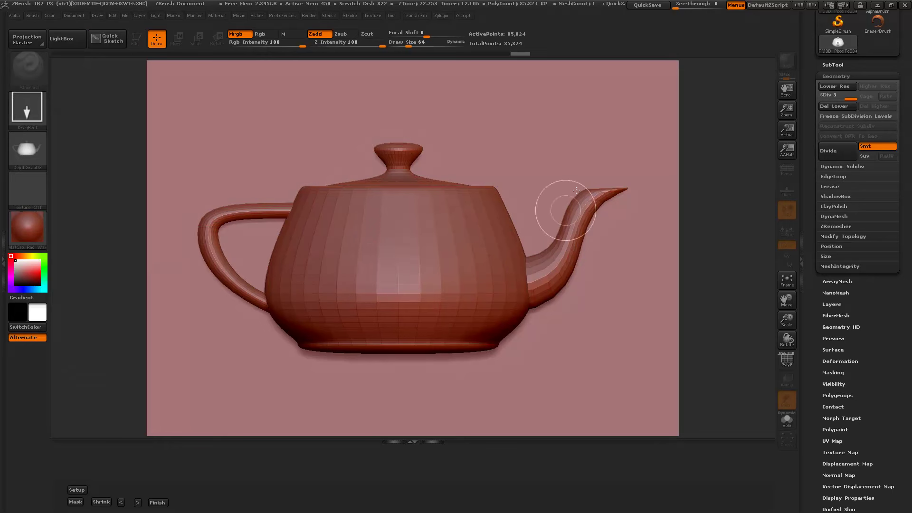
Step: Switch to the SimpleBrush tool and turn the filled teapot canvas into a mesh with Convert Pixols To 3D
drag(845, 61, 840, 180)
click(836, 146)
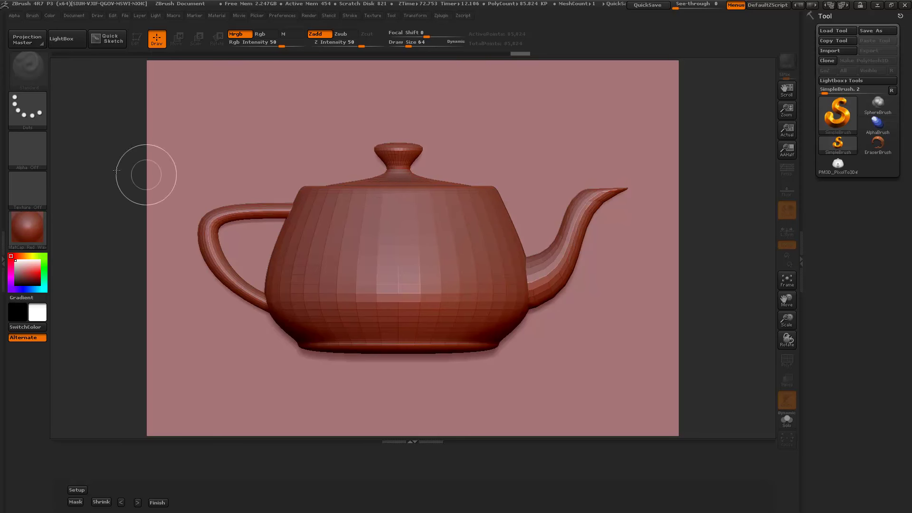
click(372, 15)
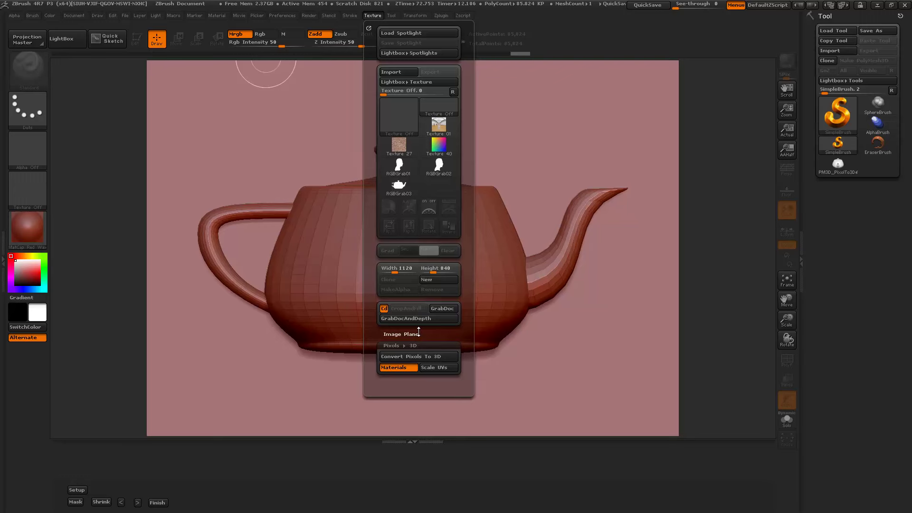
click(408, 356)
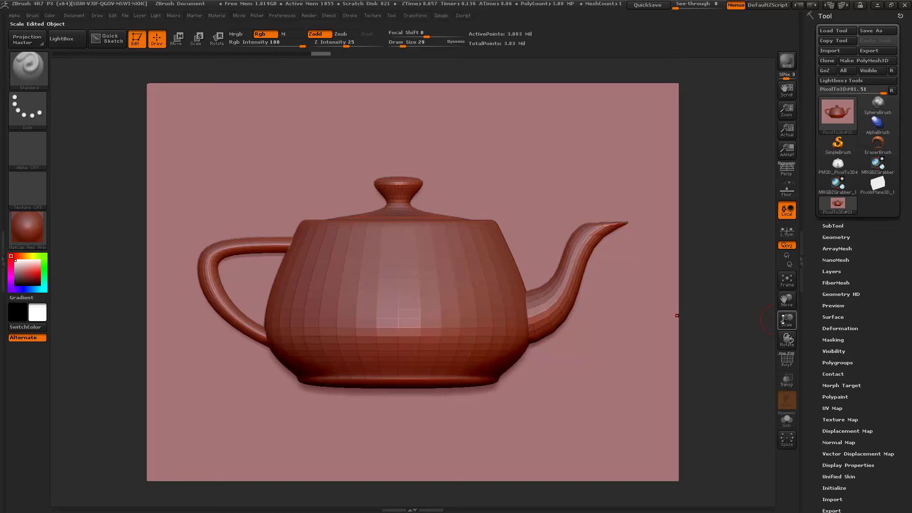
drag(784, 319, 782, 304)
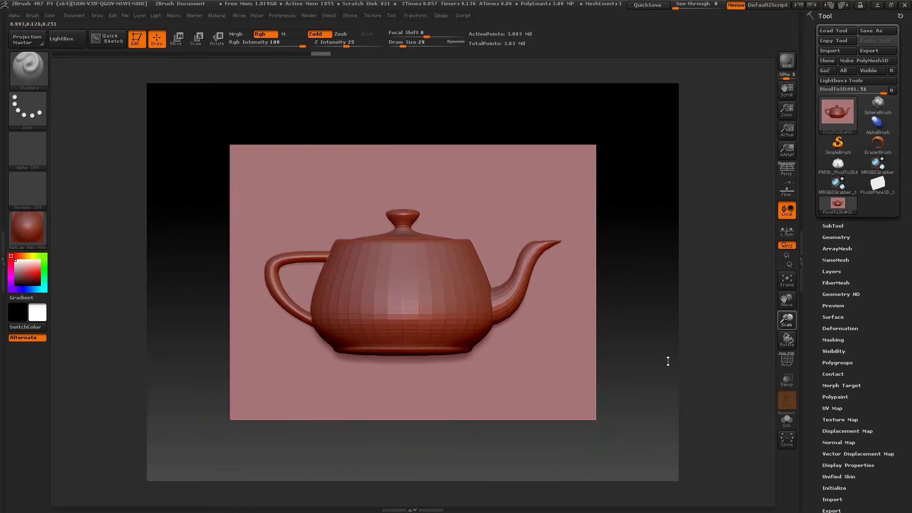
Step: Load the conversion ZScript and run its Setup on the new teapot mesh
click(412, 509)
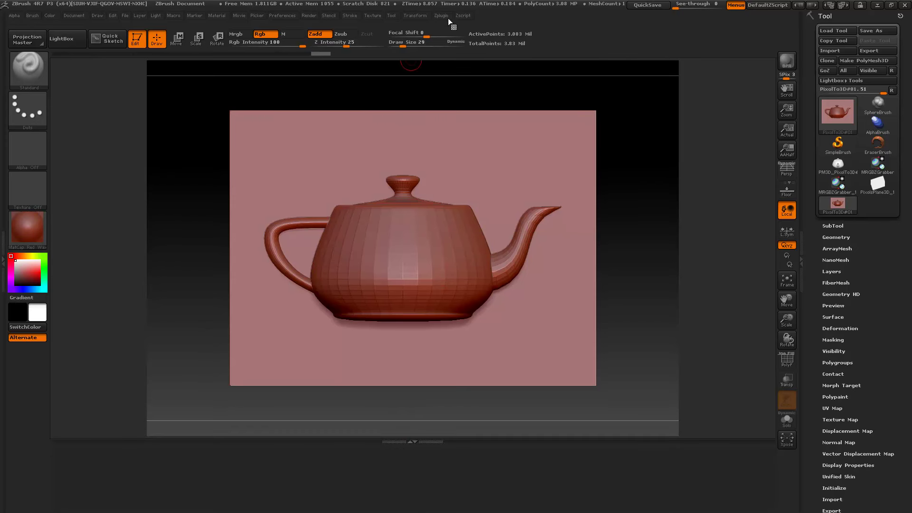
click(460, 16)
click(479, 41)
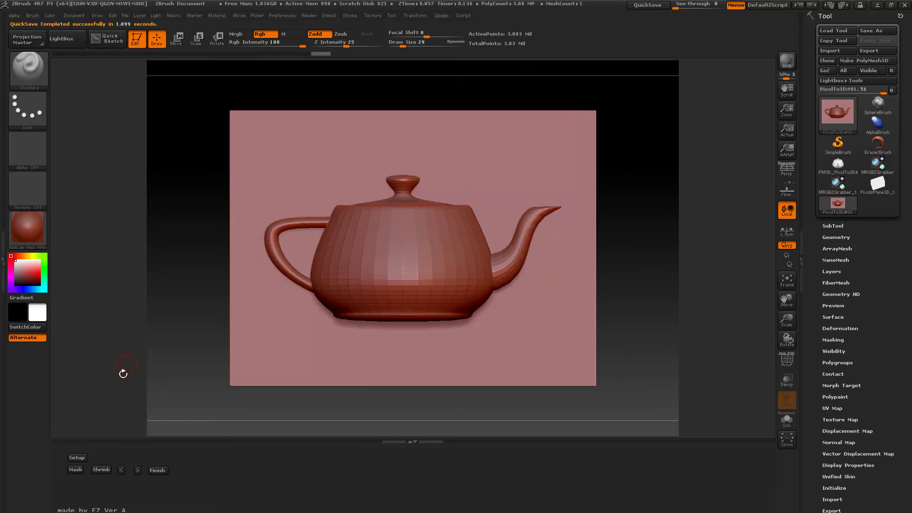
click(77, 457)
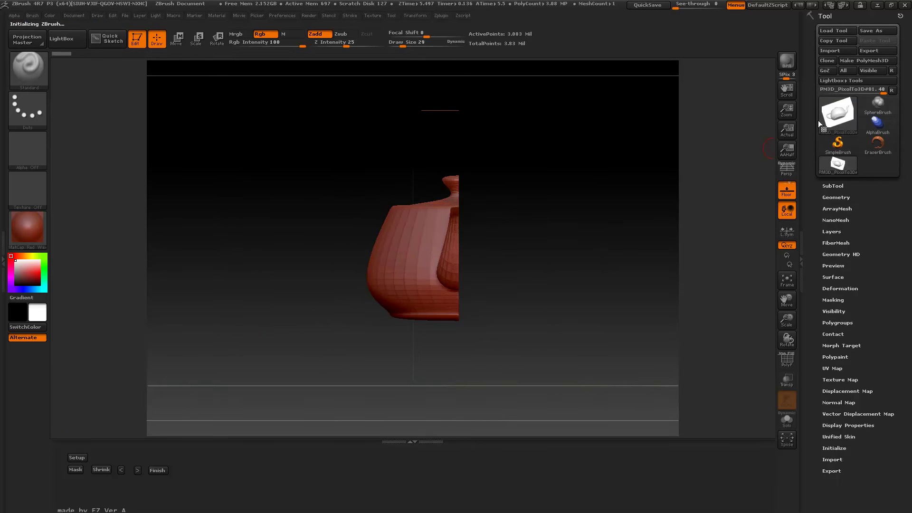
Step: Hide the backing plane outside a tight rectangle around the teapot in the side profile view
click(832, 124)
drag(553, 207, 546, 205)
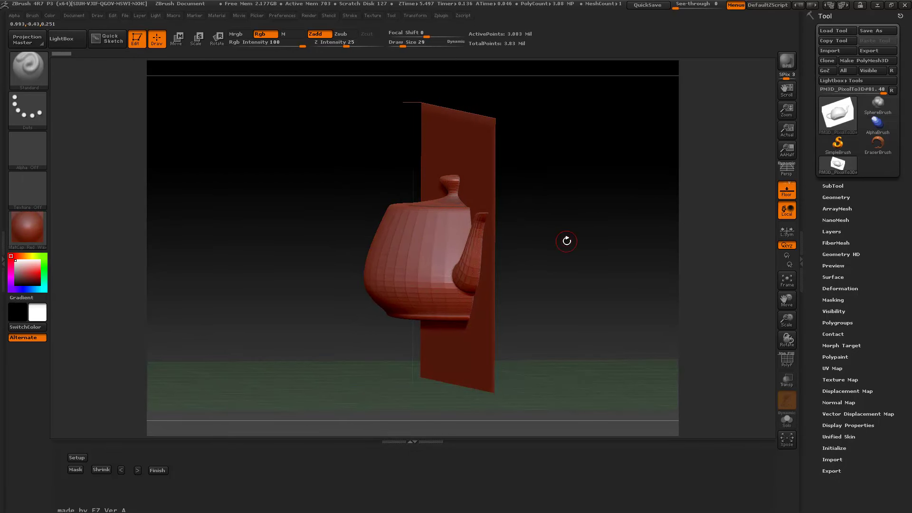
drag(253, 270, 281, 268)
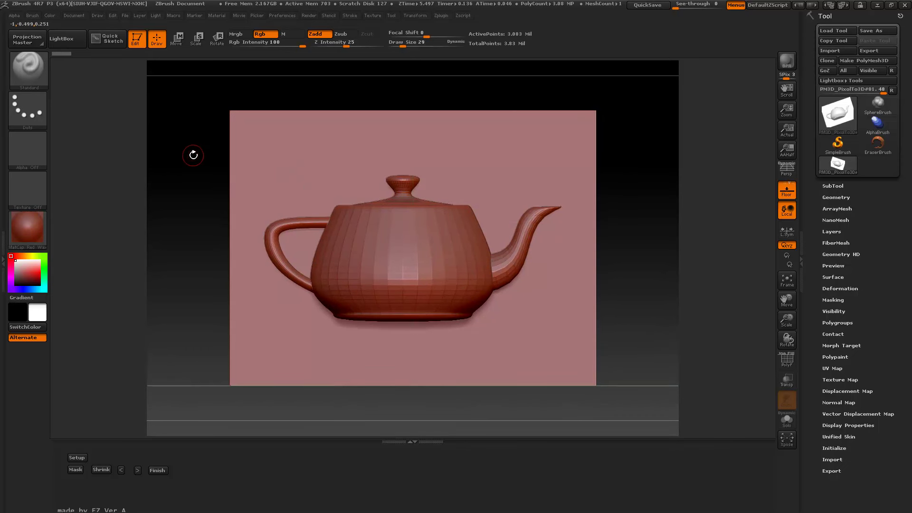
mouse_move(189, 148)
ctrl+shift+mouse_down()
mouse_move(292, 303)
mouse_move(318, 319)
mouse_move(405, 315)
mouse_move(385, 315)
mouse_move(577, 345)
mouse_move(564, 342)
ctrl+shift+mouse_up()
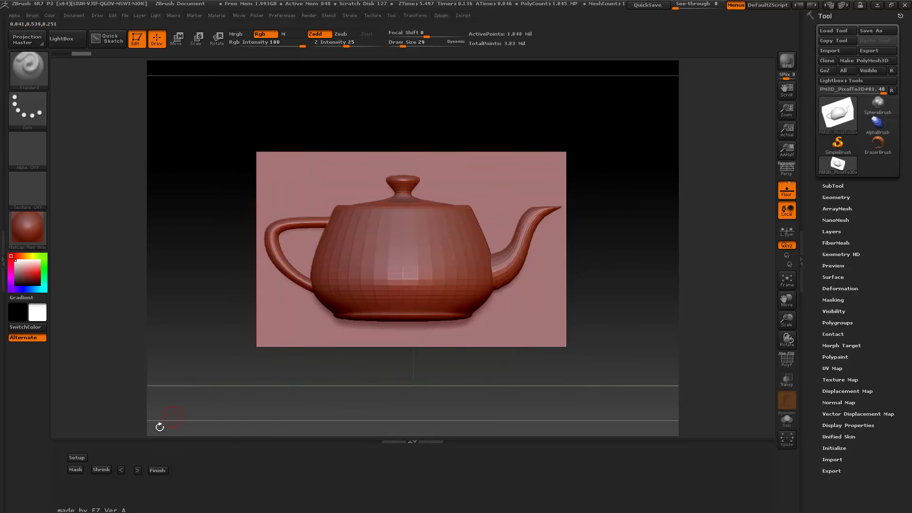
Step: Shift the visible teapot mesh slightly in depth with a small negative Offset deformation
drag(267, 396, 219, 403)
click(830, 288)
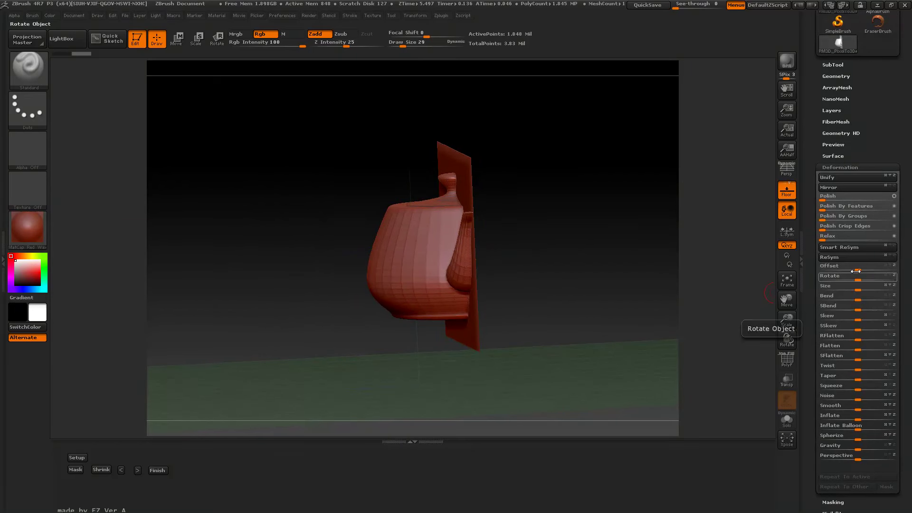
drag(854, 267, 849, 269)
drag(545, 291, 511, 307)
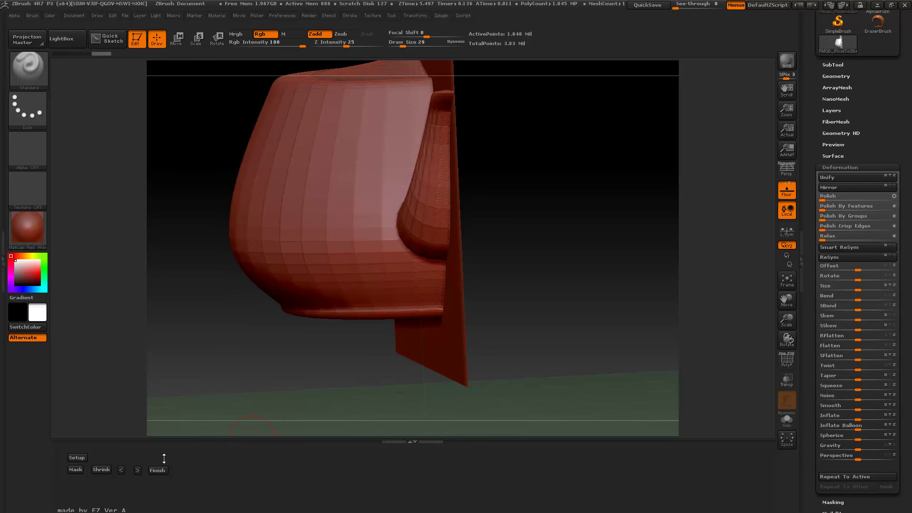
Step: Fine-tune the teapot's depth position with the ZScript's left and right nudges, and try to shrink and weld it
click(122, 469)
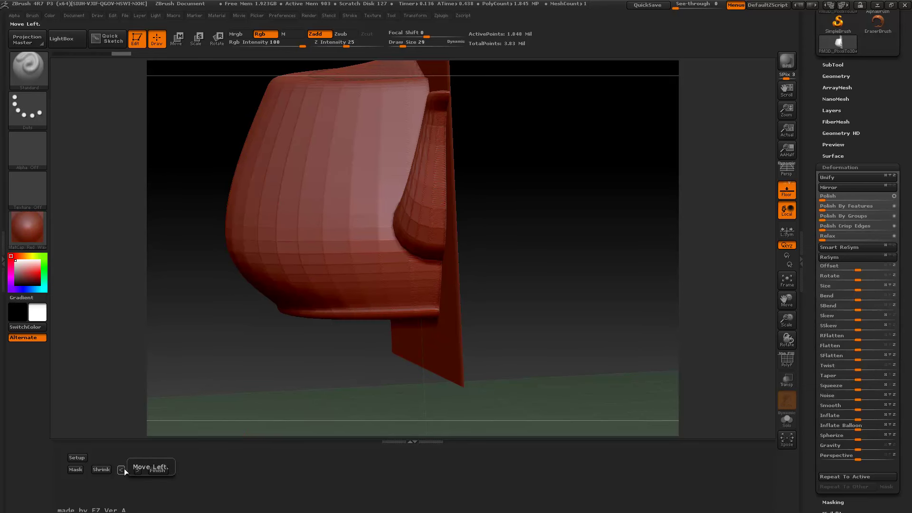
click(123, 469)
click(123, 469)
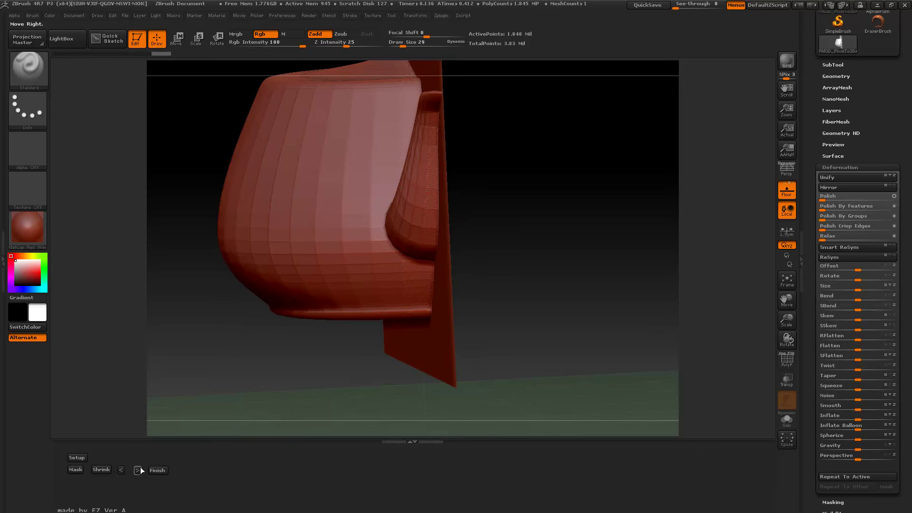
click(138, 469)
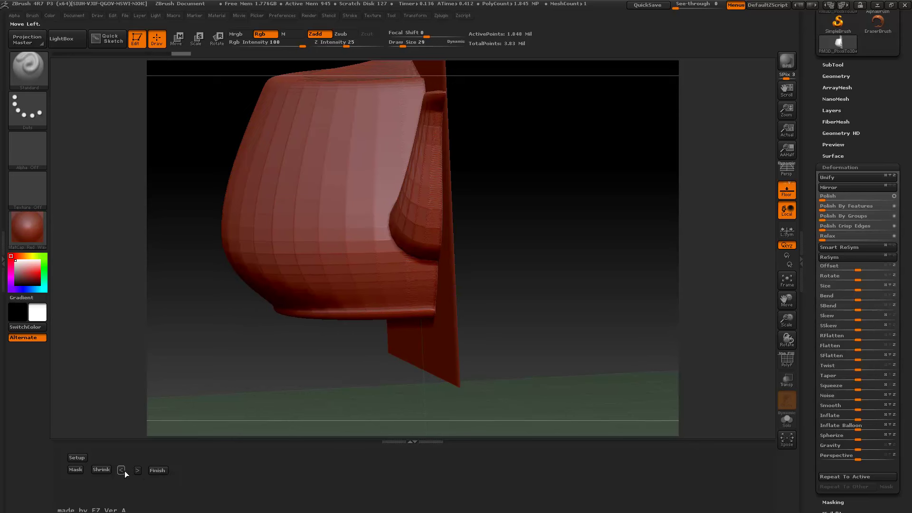
click(124, 471)
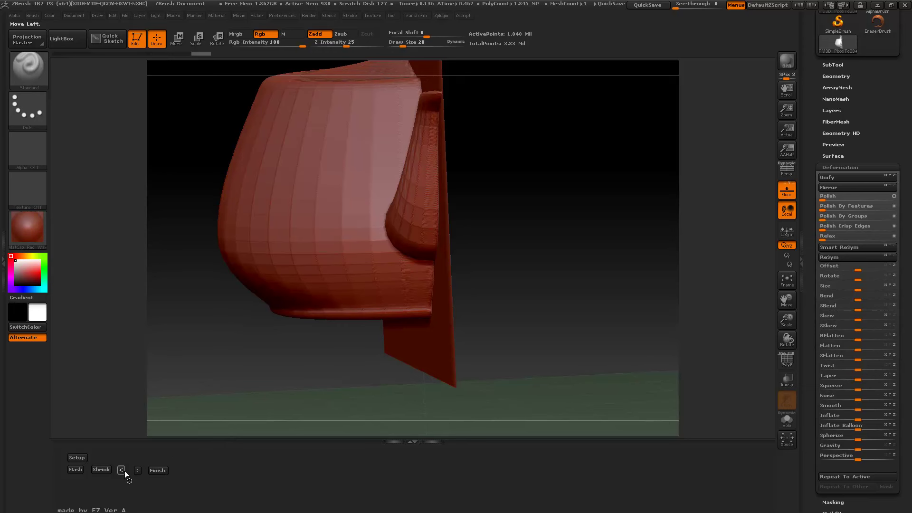
click(125, 471)
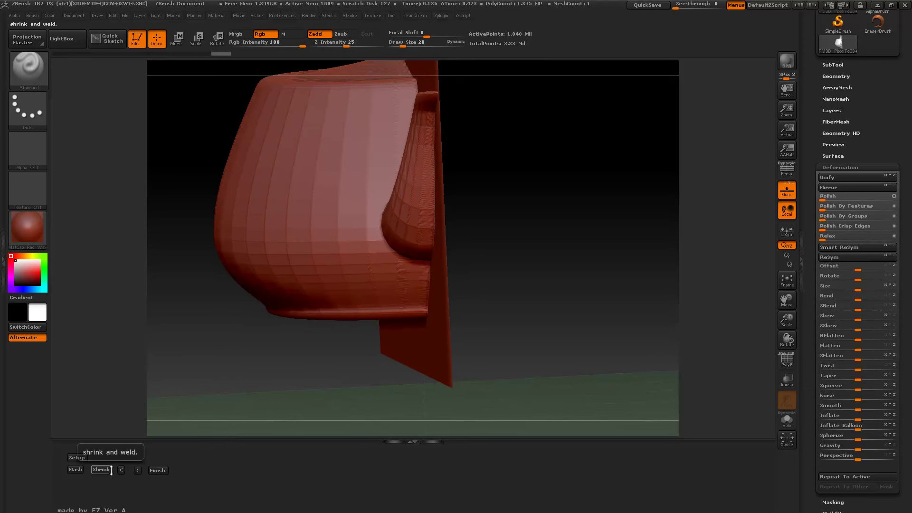
click(111, 469)
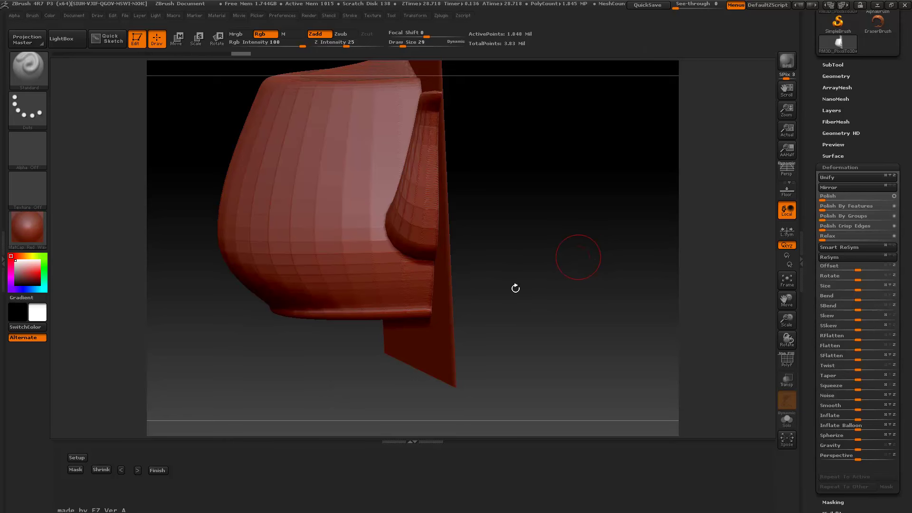
Step: Rerun the ZScript's Setup on the trimmed teapot, then shrink and weld it into a full mirrored mesh
click(83, 459)
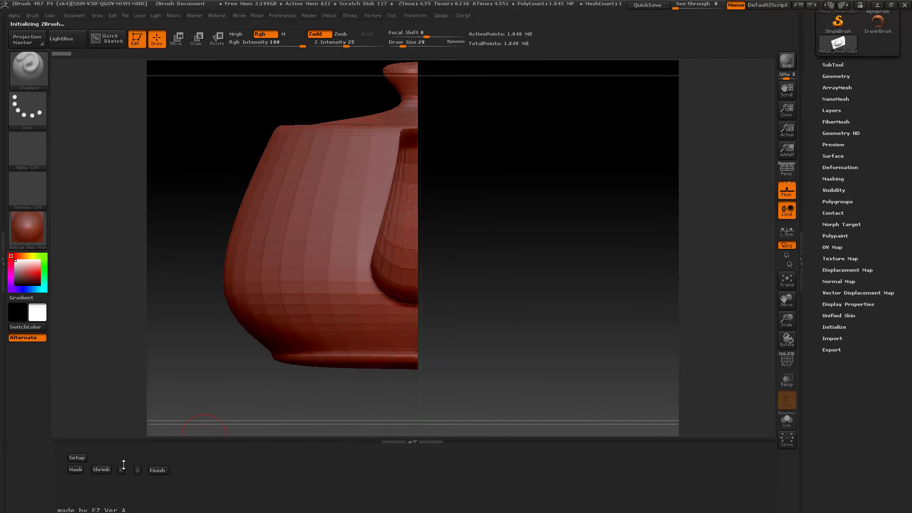
click(100, 470)
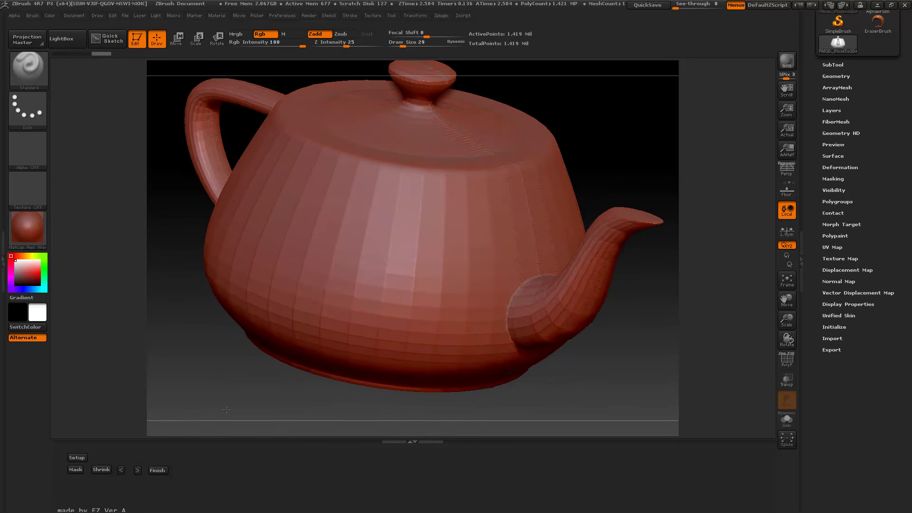
mouse_move(100, 52)
mouse_down()
mouse_move(84, 53)
mouse_move(101, 53)
mouse_up()
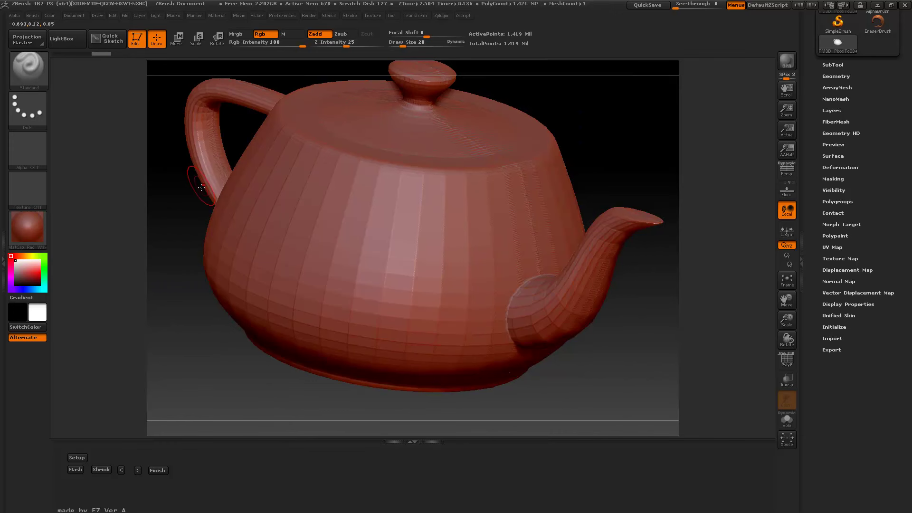
drag(202, 190, 439, 263)
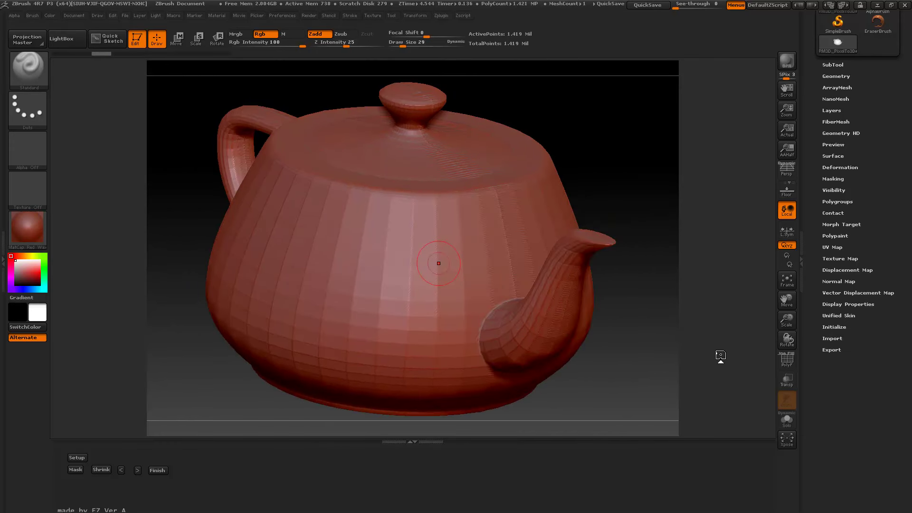
Step: Examine the welded teapot's topology with the polyframe display, and turn the display off again
click(783, 360)
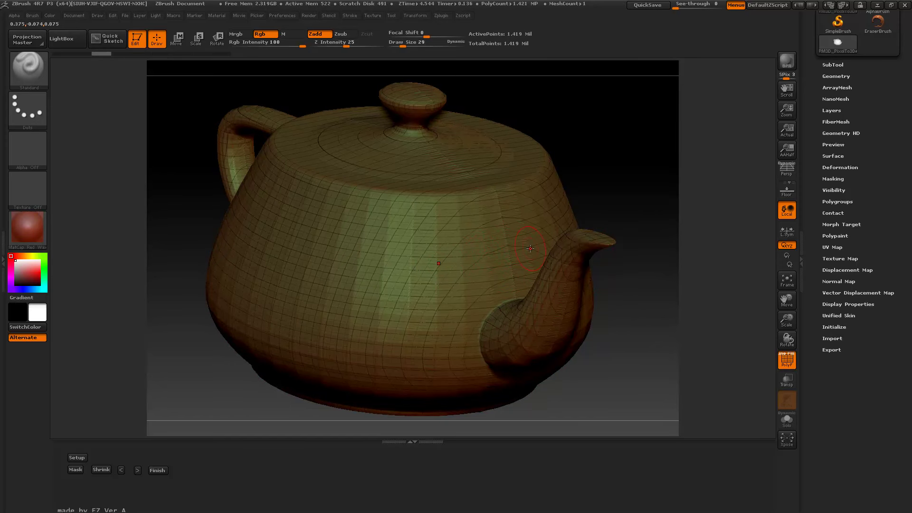
mouse_move(643, 366)
mouse_down()
mouse_move(601, 367)
mouse_move(643, 365)
mouse_up()
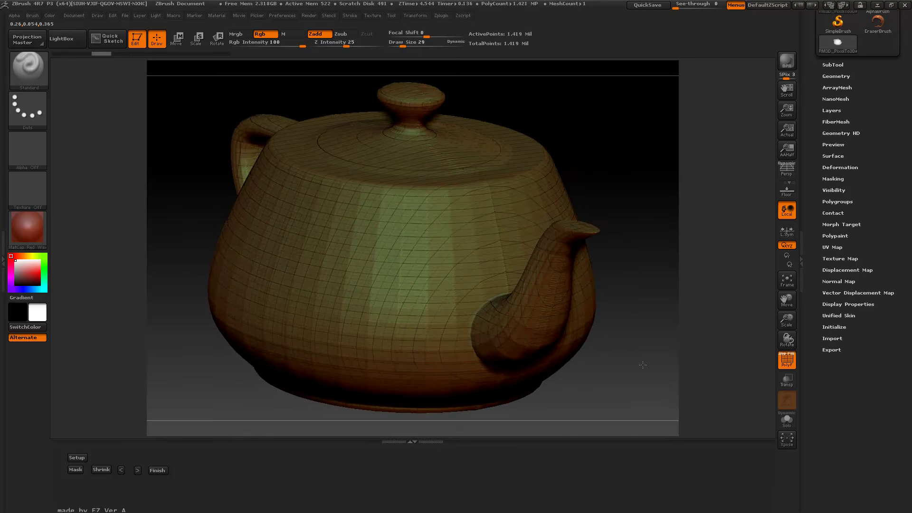
click(790, 365)
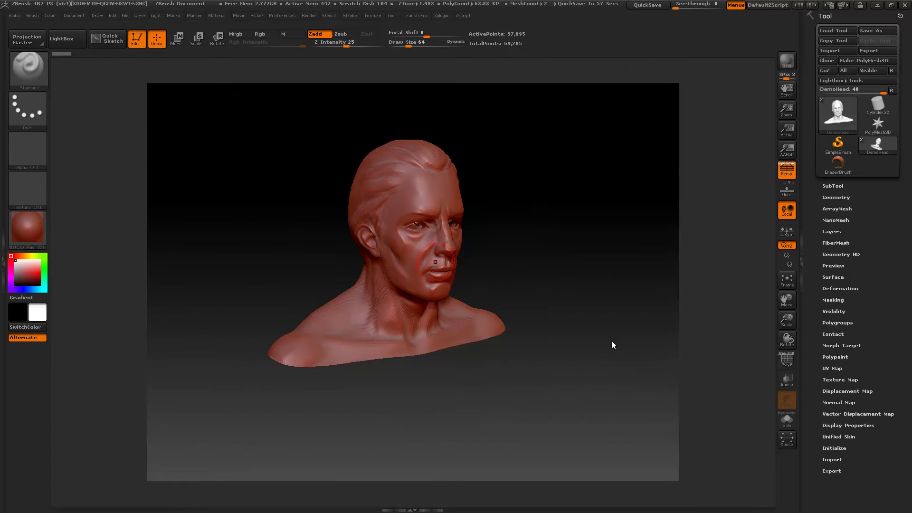
Step: Orient the DemoHead bust in side profile and scale it to fit fully within the canvas
drag(554, 271, 576, 261)
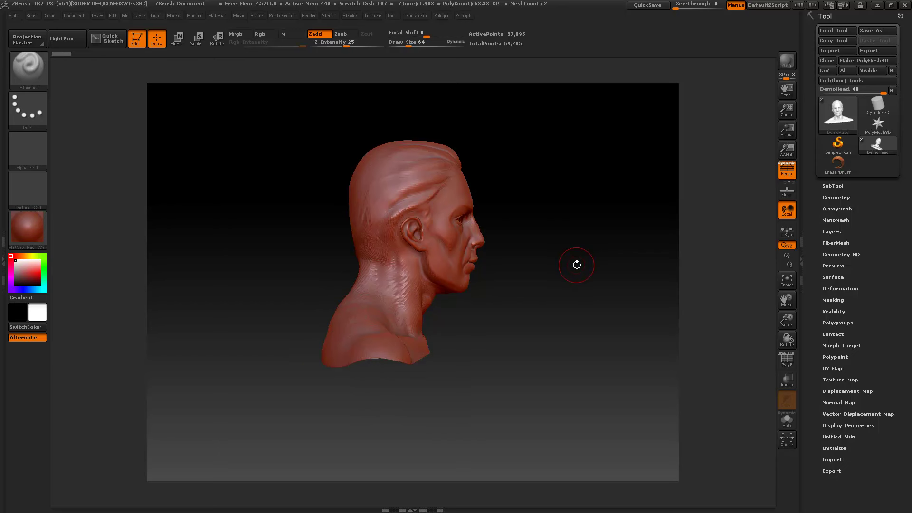
key(f)
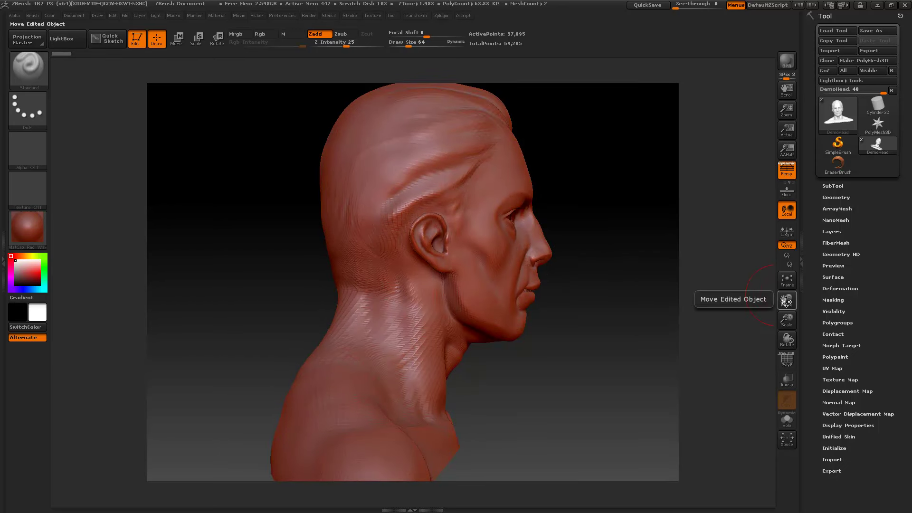
drag(787, 319, 783, 304)
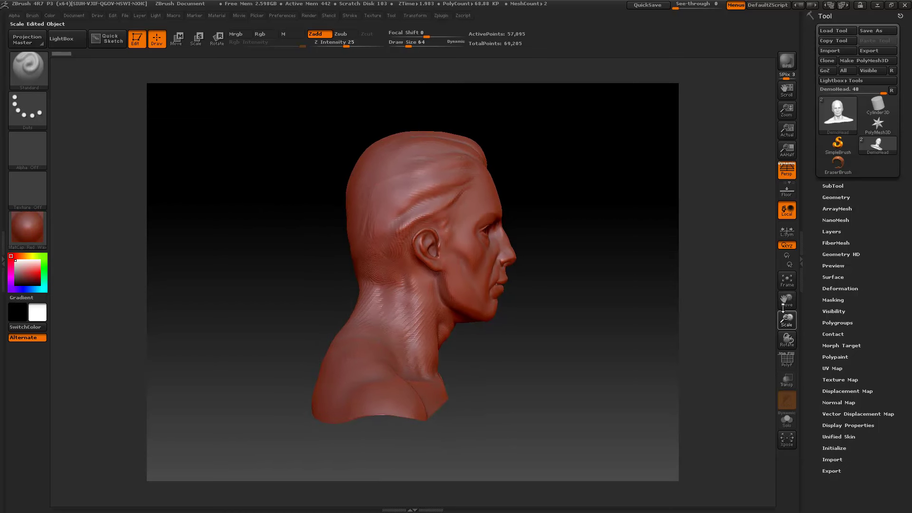
Step: Switch to the EraserBrush with draw size 38 and erase a round hole in the side of the head above the ear
click(830, 164)
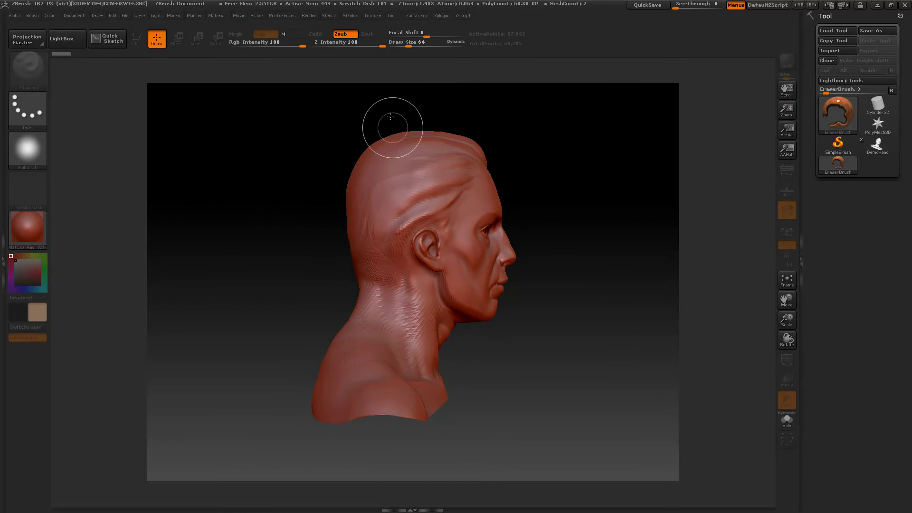
drag(405, 45, 400, 45)
click(416, 193)
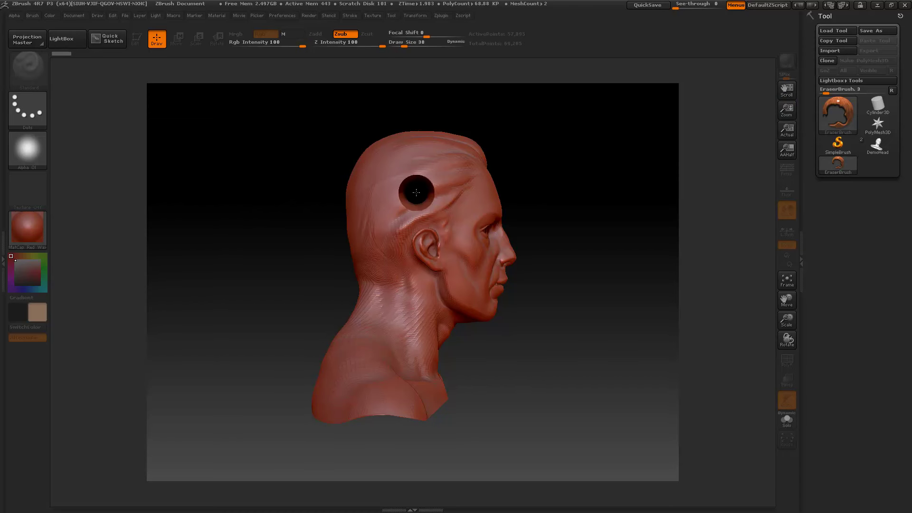
Step: Set the eraser's alpha to the star-shaped Alpha 10 and erase a star from the neck
click(28, 145)
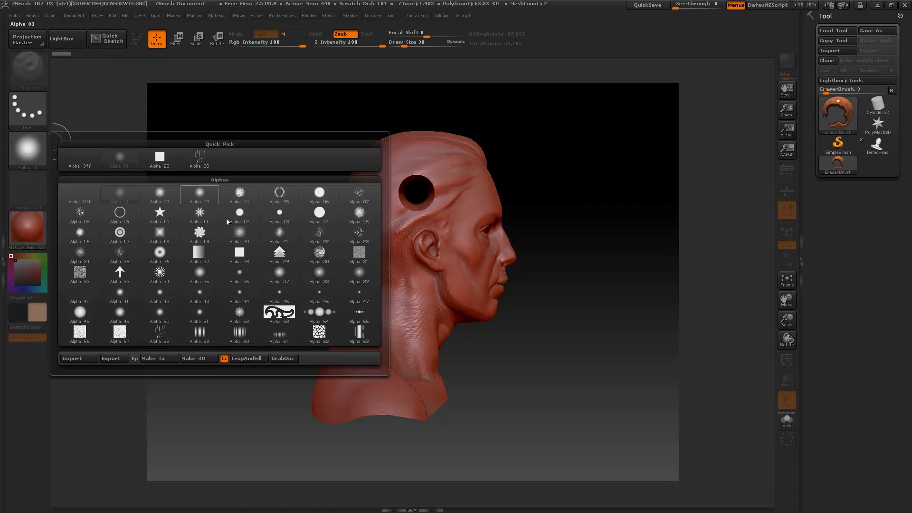
mouse_move(273, 253)
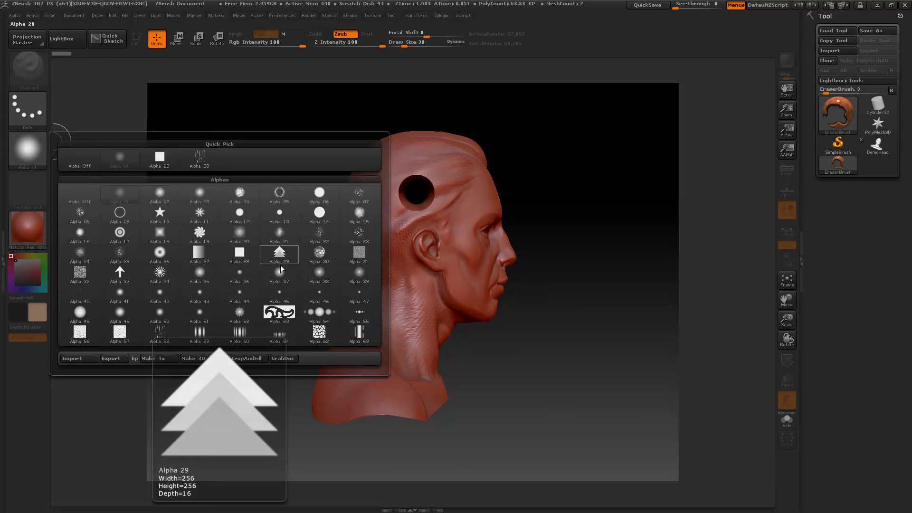
click(159, 213)
click(397, 306)
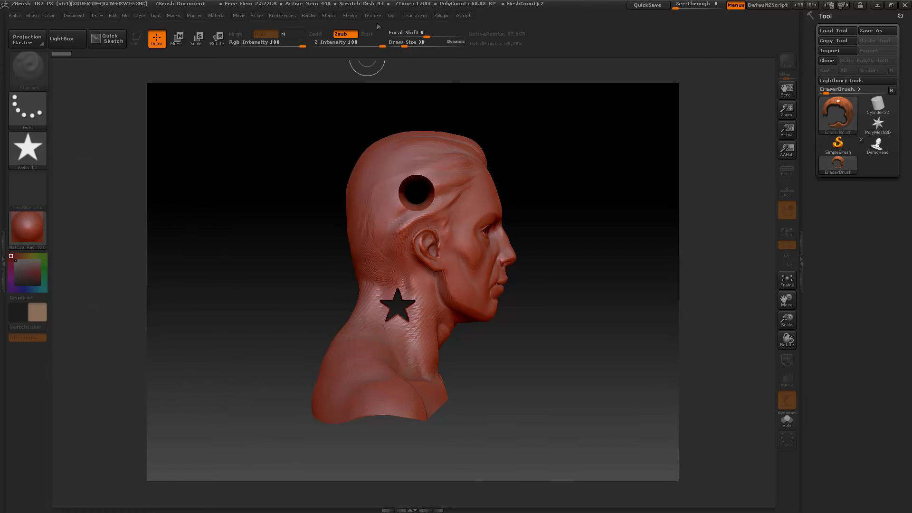
Step: Turn the erased head canvas into a mesh with Convert Pixols To 3D and check its depth from an angle
click(373, 16)
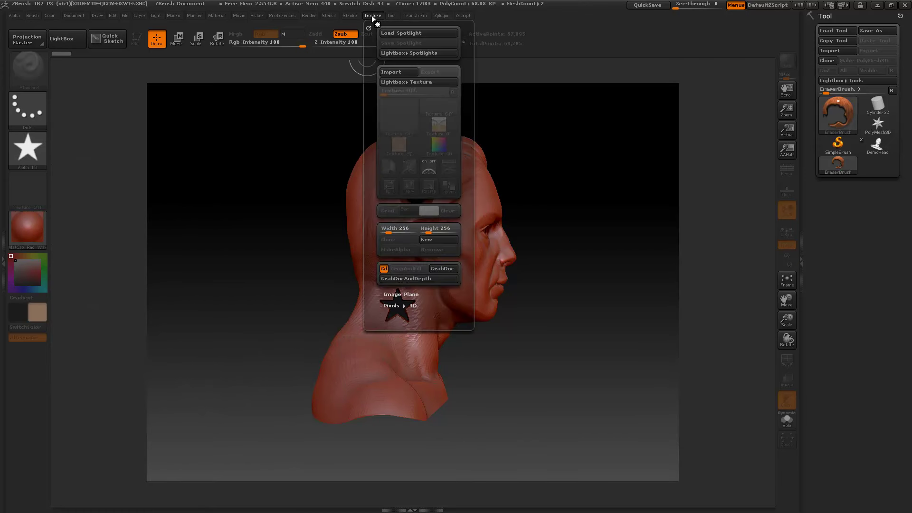
click(403, 306)
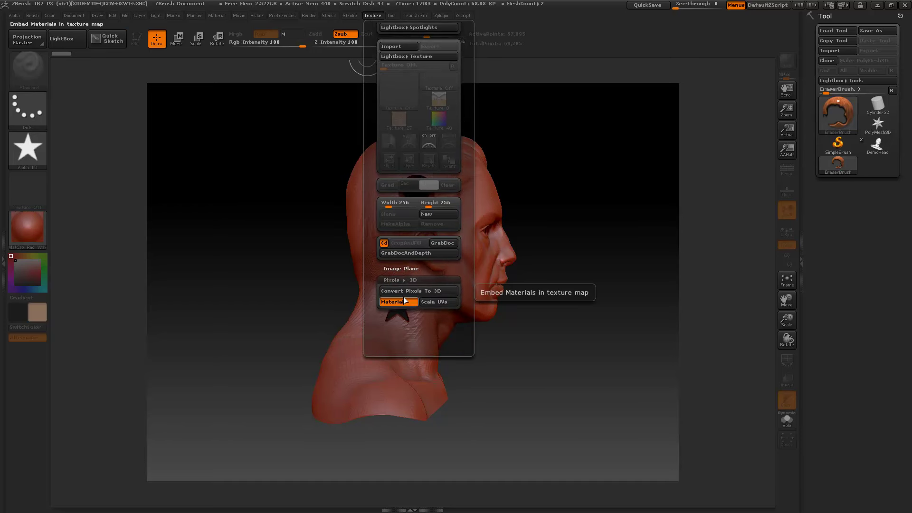
click(401, 291)
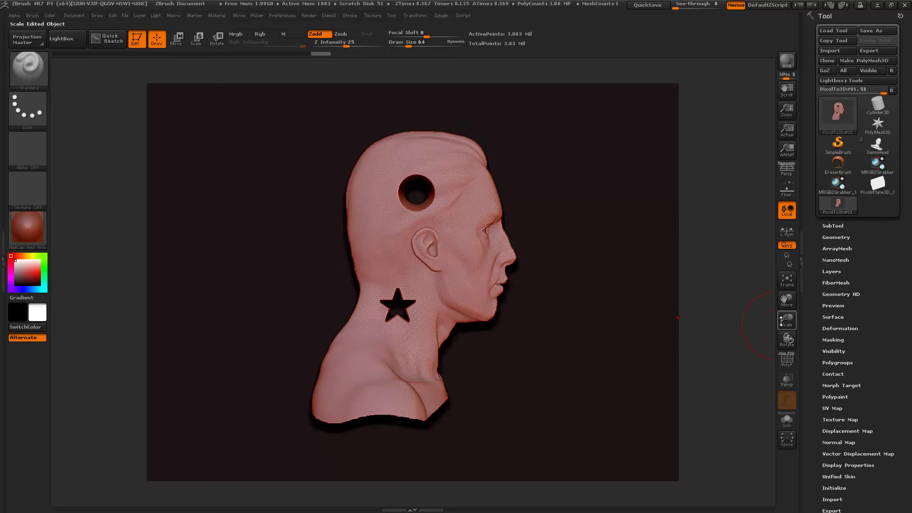
drag(783, 320, 779, 307)
drag(651, 341, 646, 347)
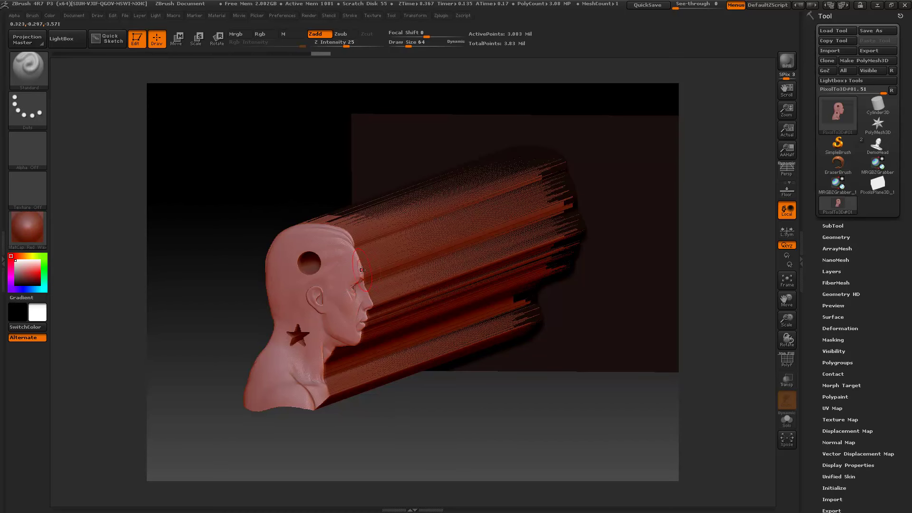
Step: Load DemoHead.ZTL from LightBox as the active tool
click(62, 38)
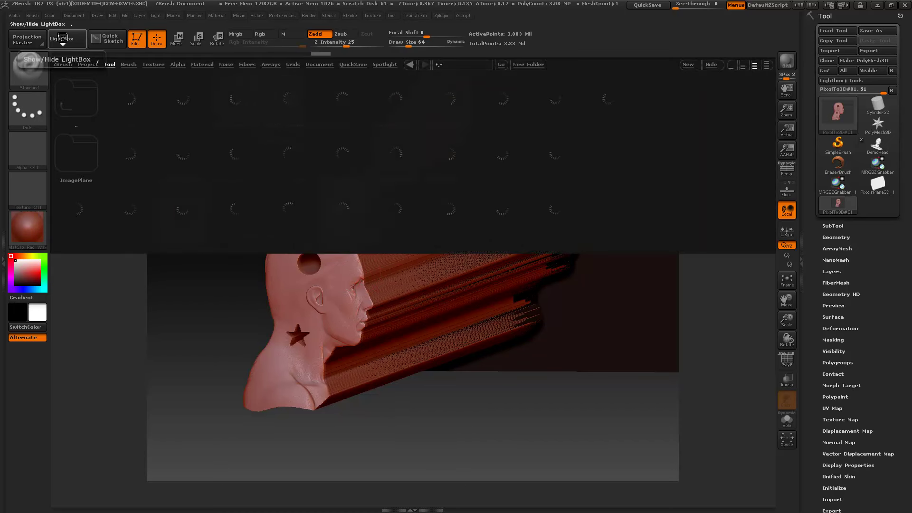
double_click(82, 209)
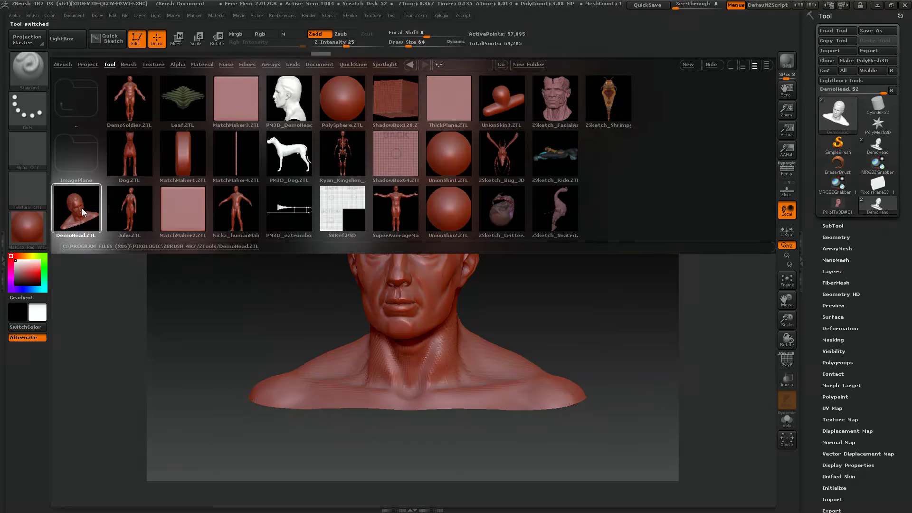
Step: Rotate the demo head to an exact right-facing side profile and scale it to fit inside the canvas
click(62, 38)
drag(236, 244, 283, 247)
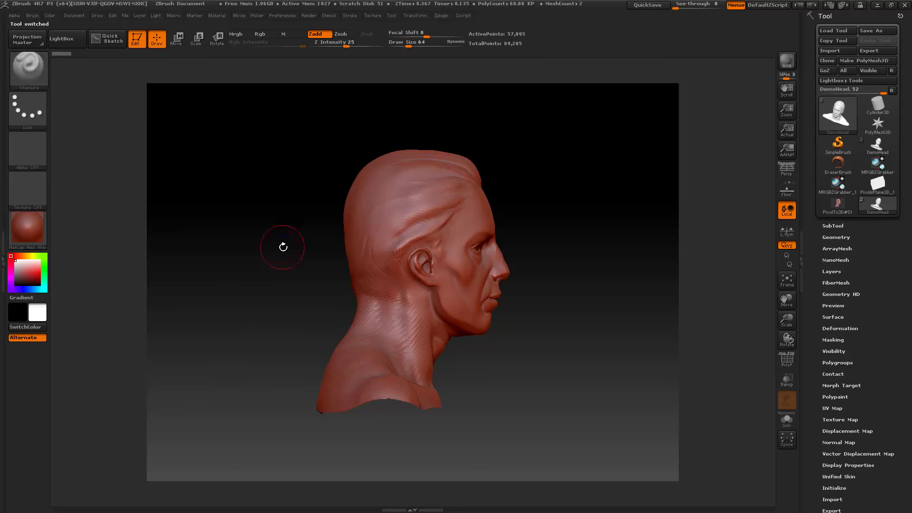
key(f)
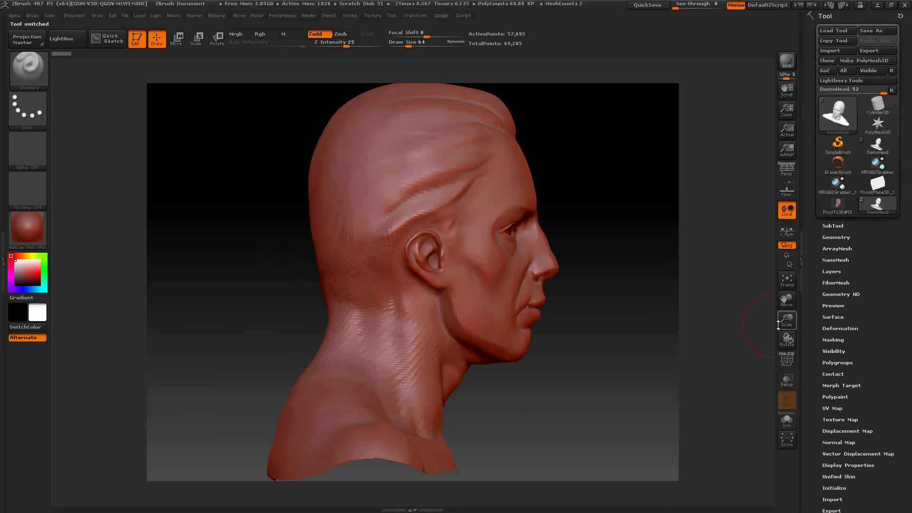
drag(784, 320, 777, 310)
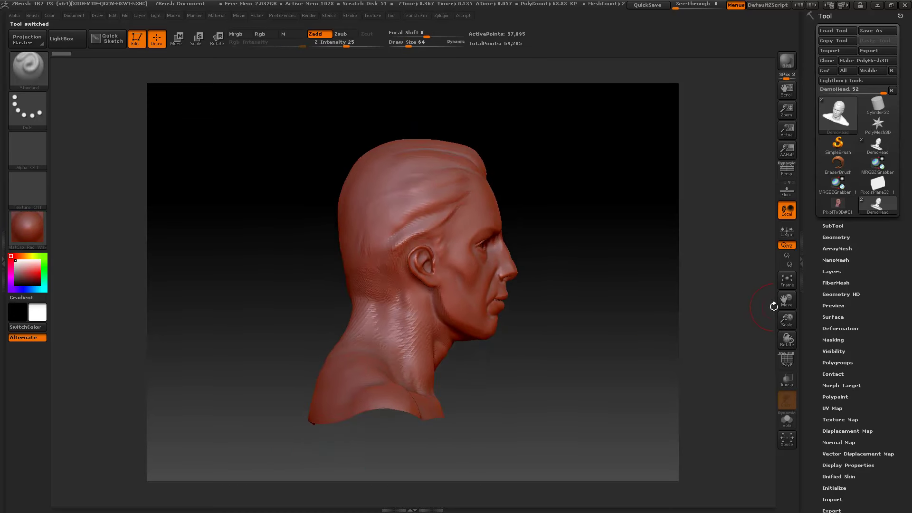
Step: Erase a star from the side of the head with the EraserBrush, and a round hole from the jaw using Alpha 01
click(832, 169)
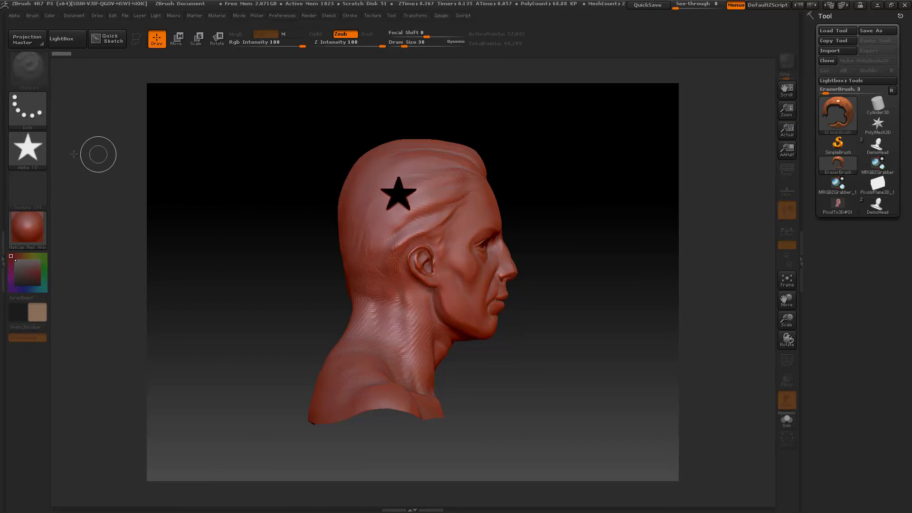
click(33, 151)
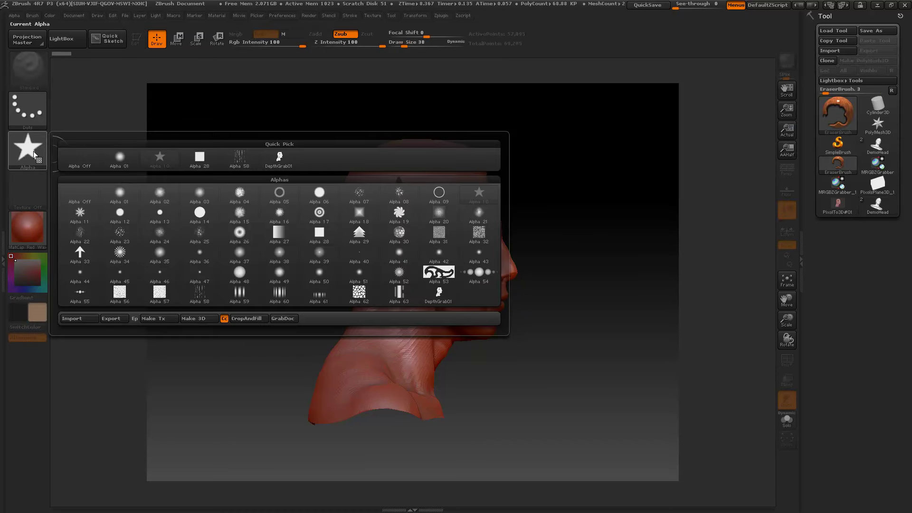
click(119, 157)
click(463, 299)
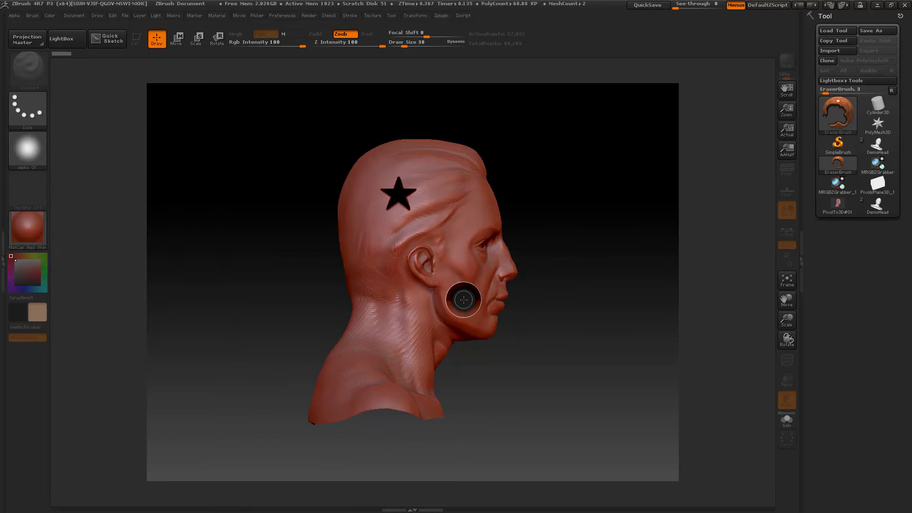
Step: Grab the canvas depth of the head with the erased holes as an alpha using GrabDoc and preview it
click(14, 16)
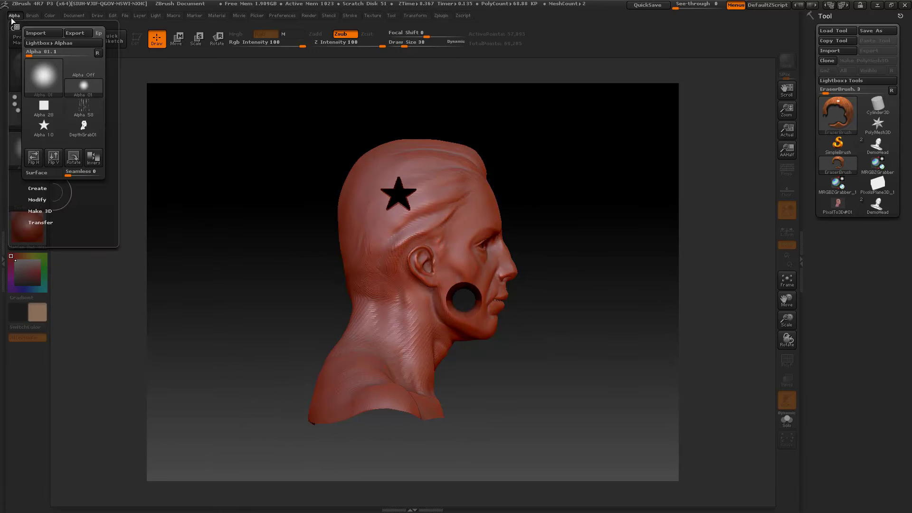
click(38, 222)
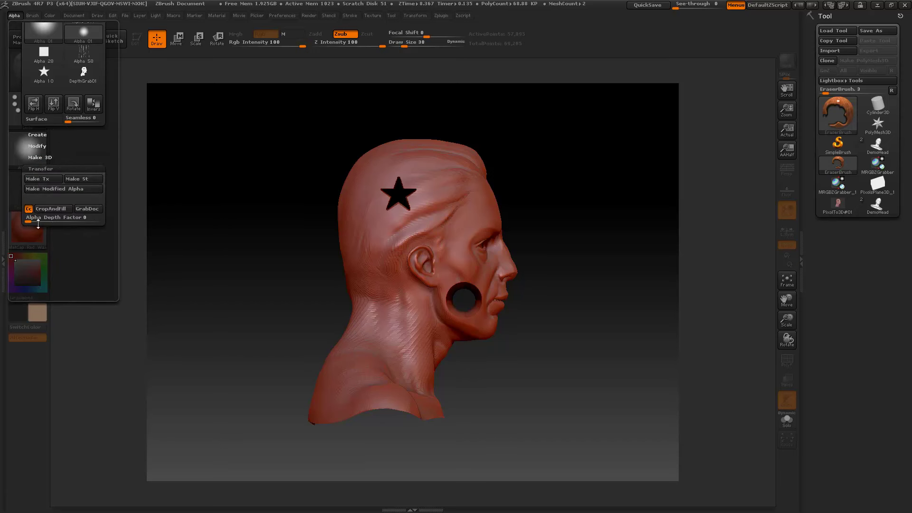
click(79, 209)
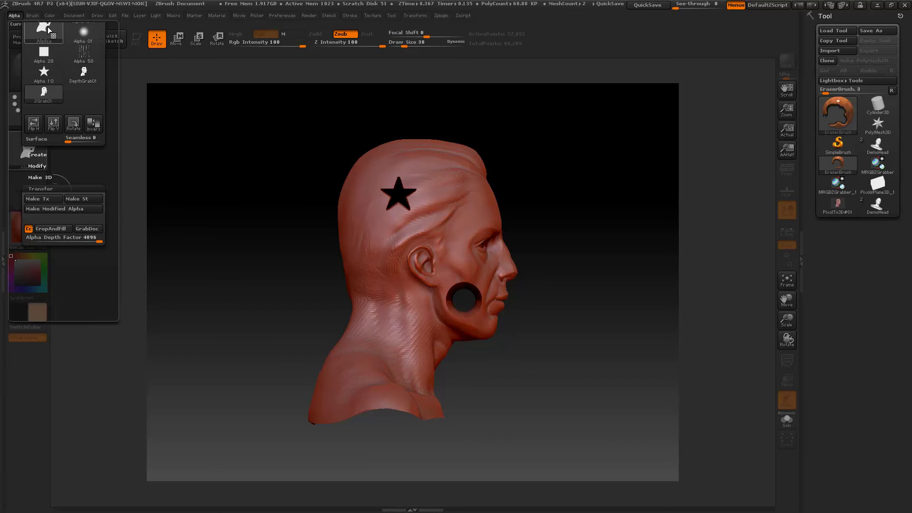
mouse_move(47, 26)
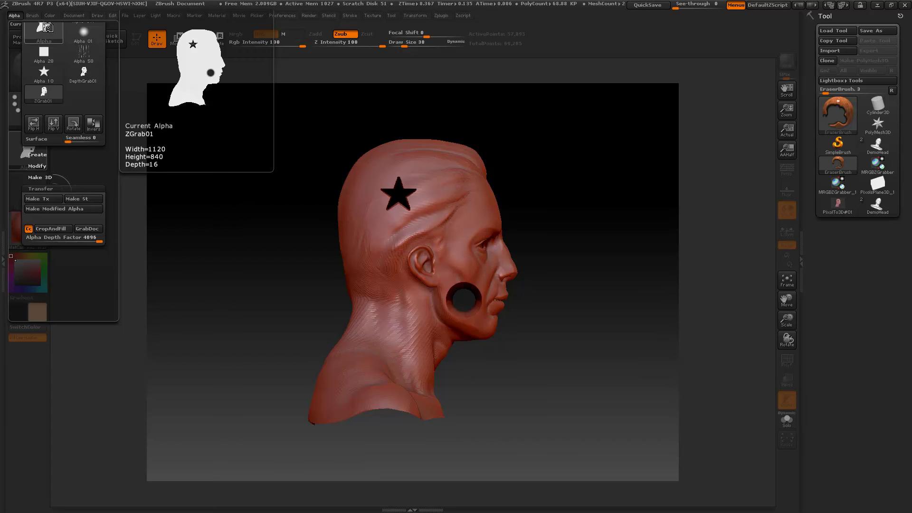
click(48, 26)
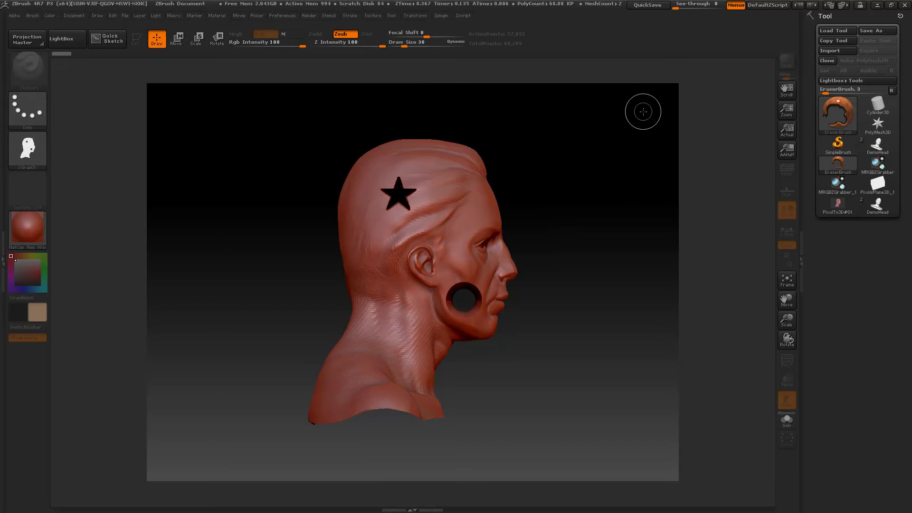
Step: Undo the jaw hole and the star cut, and grab the intact head as a new alpha with GrabDoc for preview
key(ctrl+z)
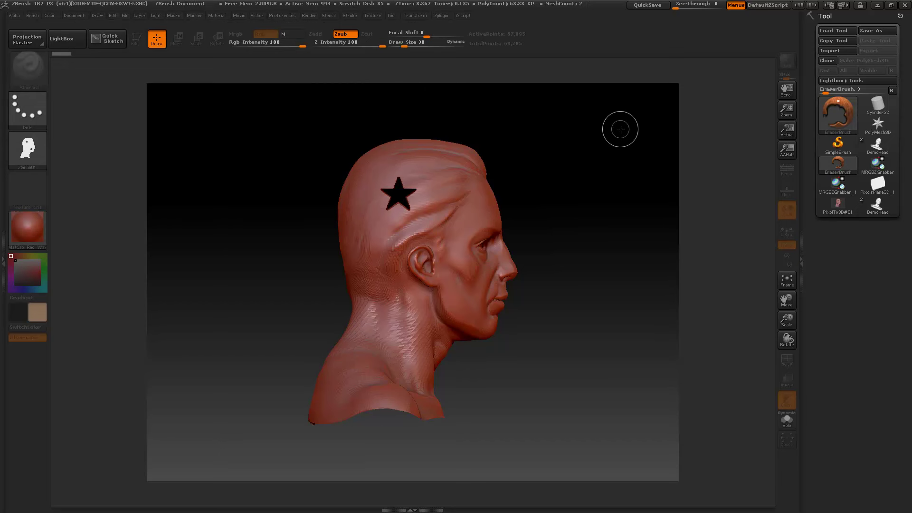
key(ctrl+z)
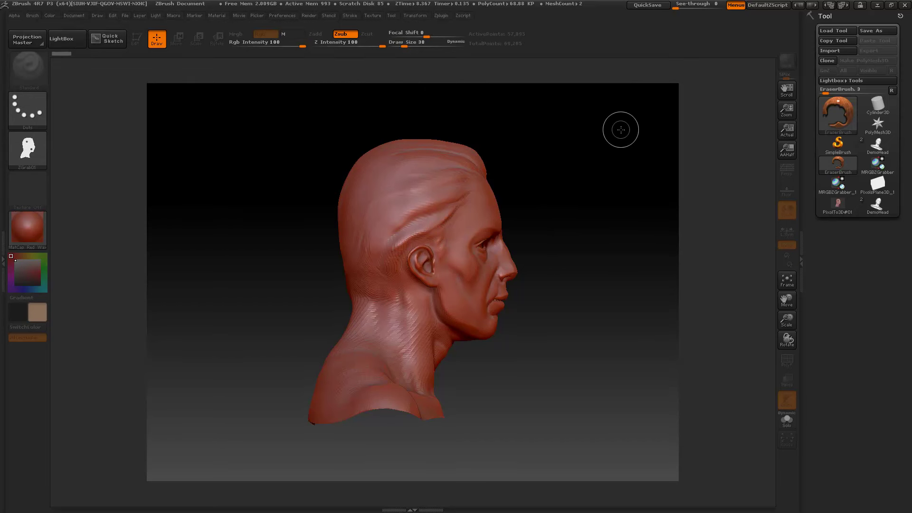
click(15, 16)
click(86, 285)
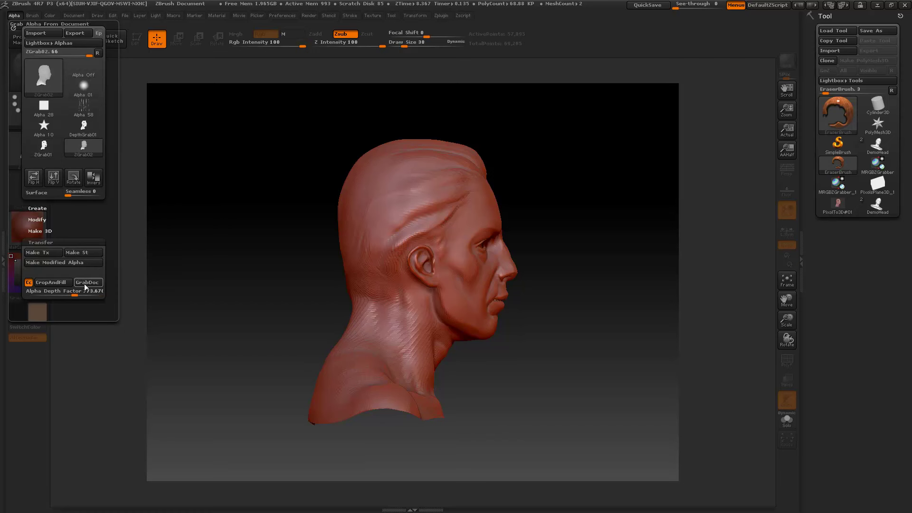
mouse_move(41, 85)
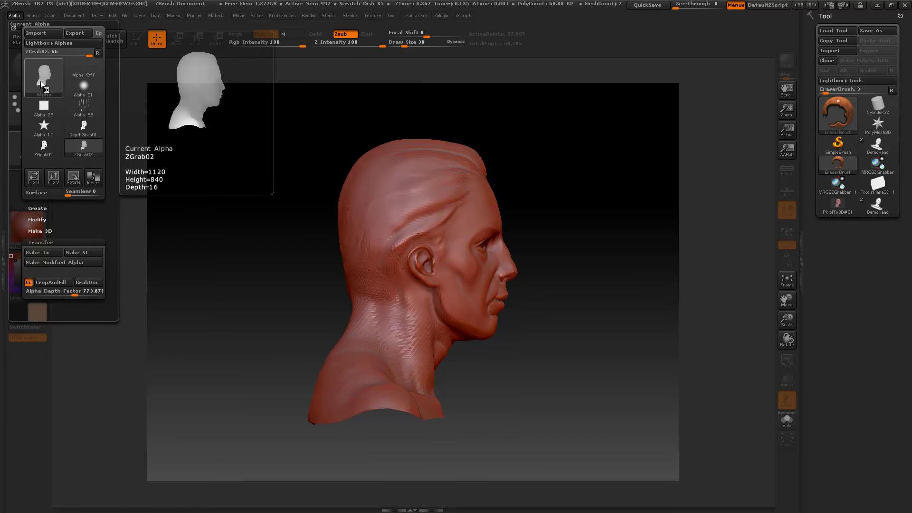
Step: Switch to the SimpleBrush with the star-shaped Alpha 10, test a star stamp above the ear and undo it
mouse_move(849, 116)
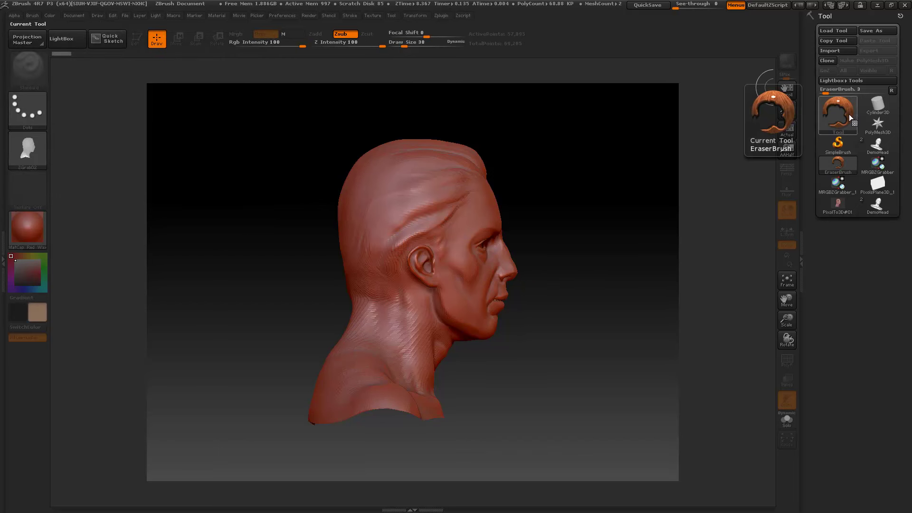
click(846, 143)
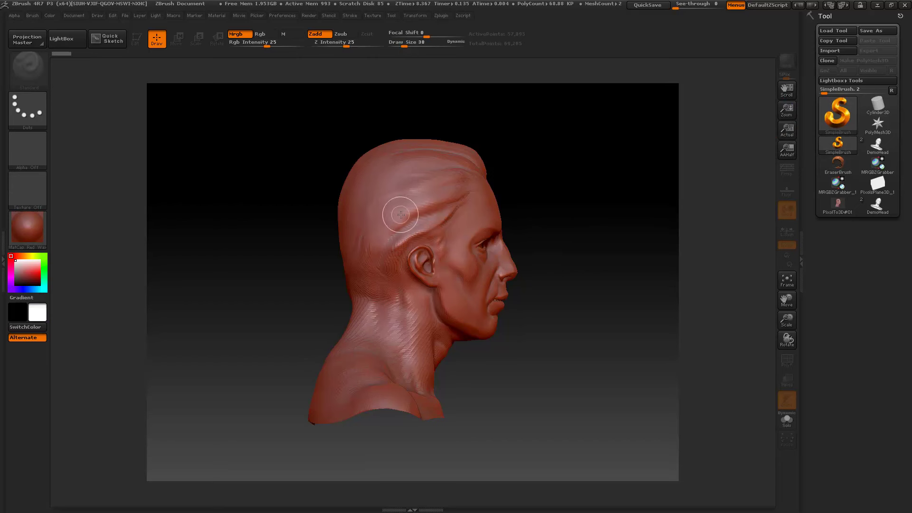
click(34, 145)
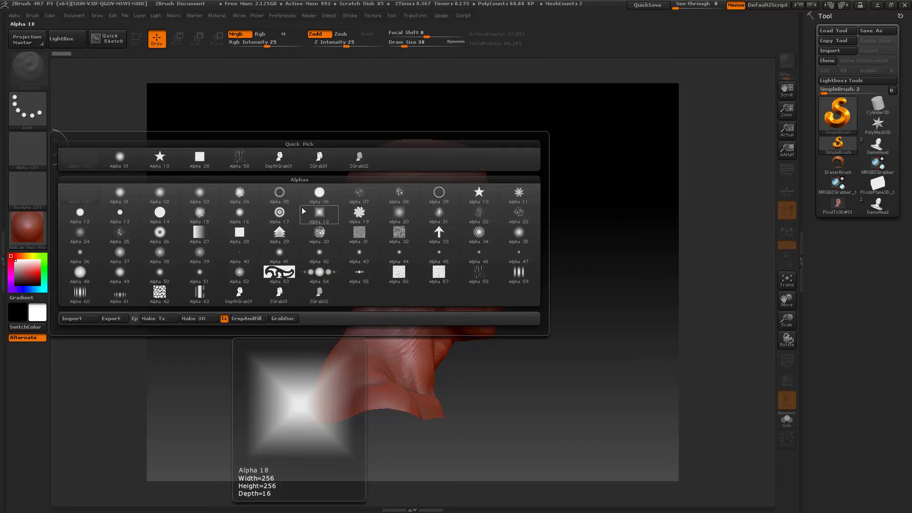
click(162, 159)
click(414, 204)
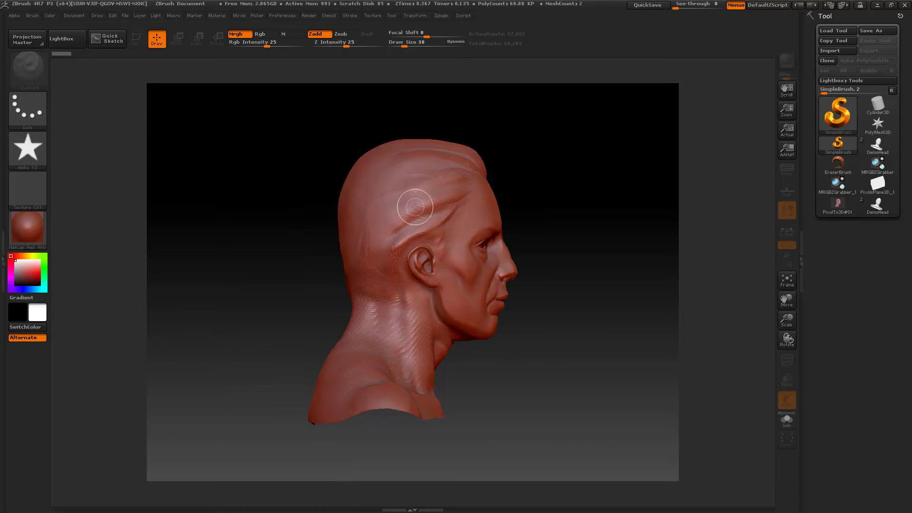
drag(416, 206, 416, 207)
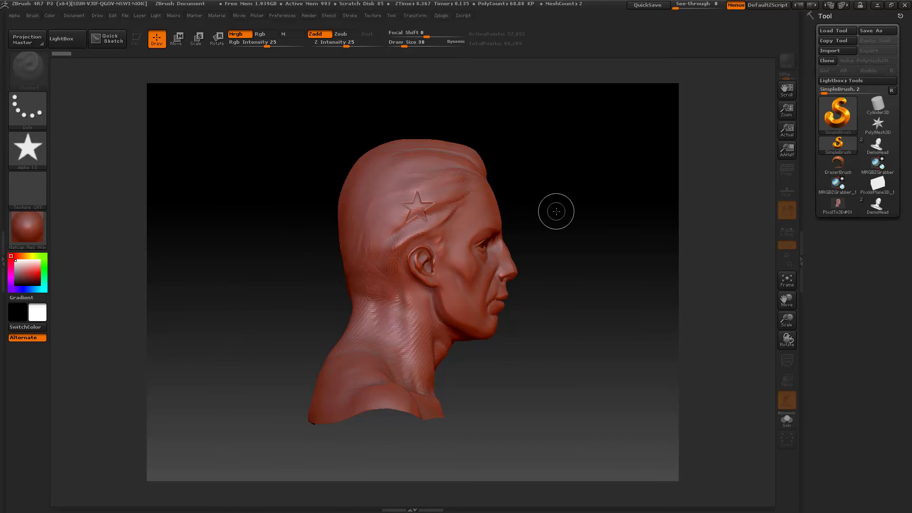
key(ctrl+z)
Step: Set the draw size to 59 and stamp a raised star above the ear, a recessed one behind it and another on the temple
drag(404, 43, 408, 43)
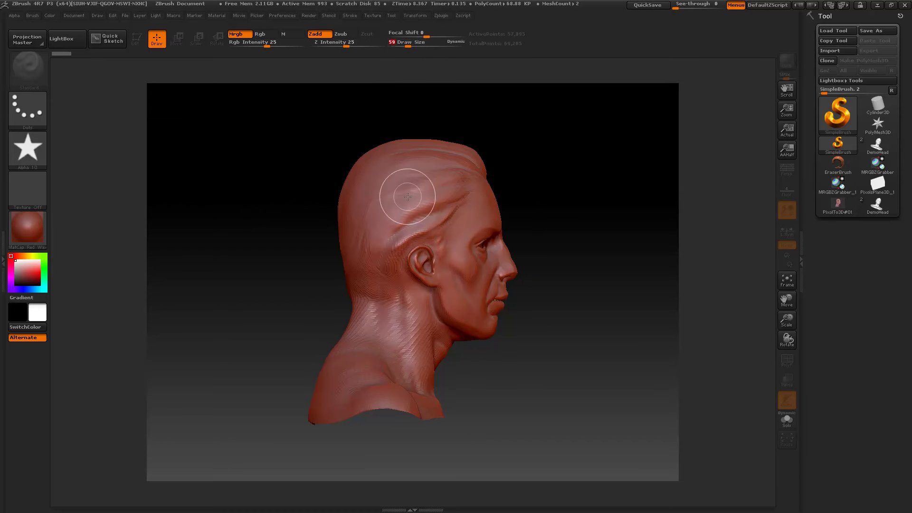
drag(408, 196, 408, 196)
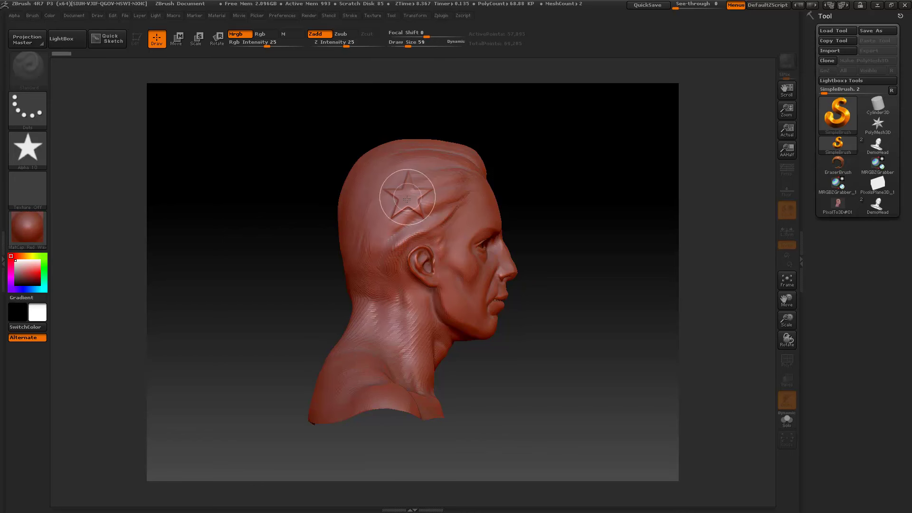
drag(383, 289, 382, 289)
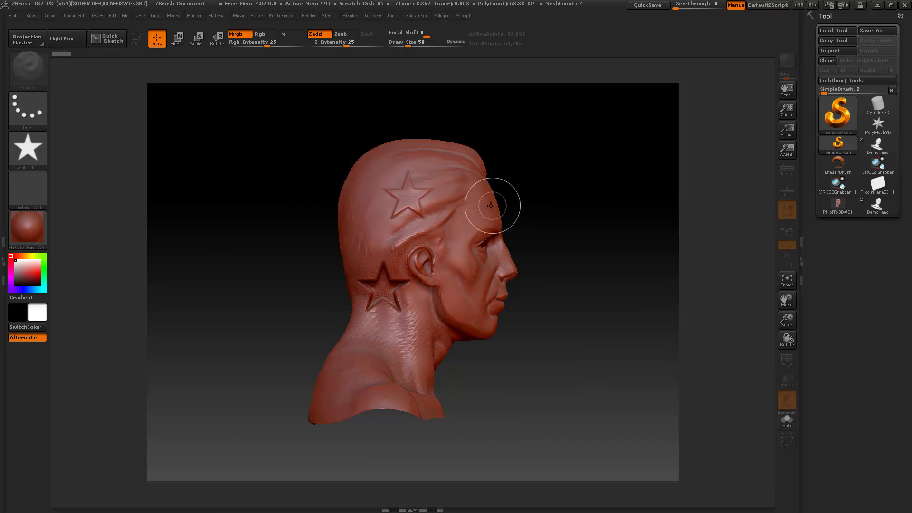
drag(461, 214, 485, 201)
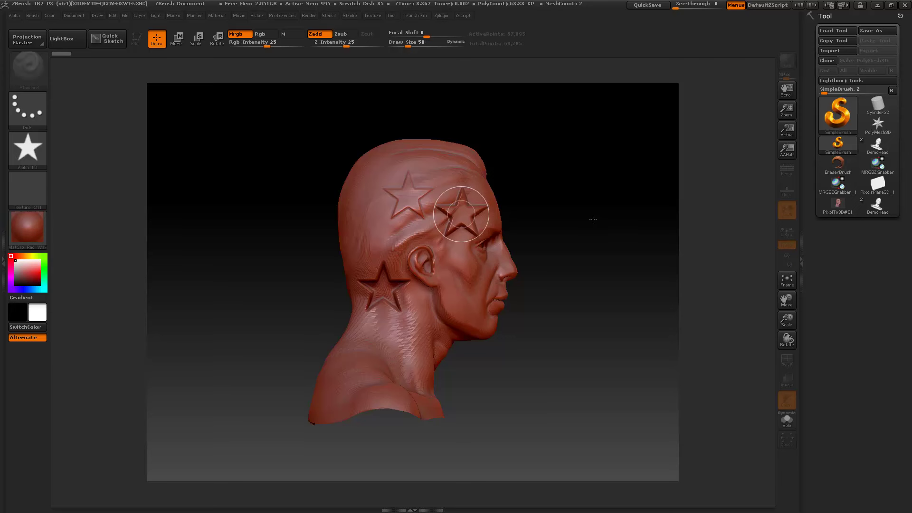
Step: Grab the star-stamped head as an alpha with GrabDoc and fill the whole canvas with it using CropAndFill
click(15, 17)
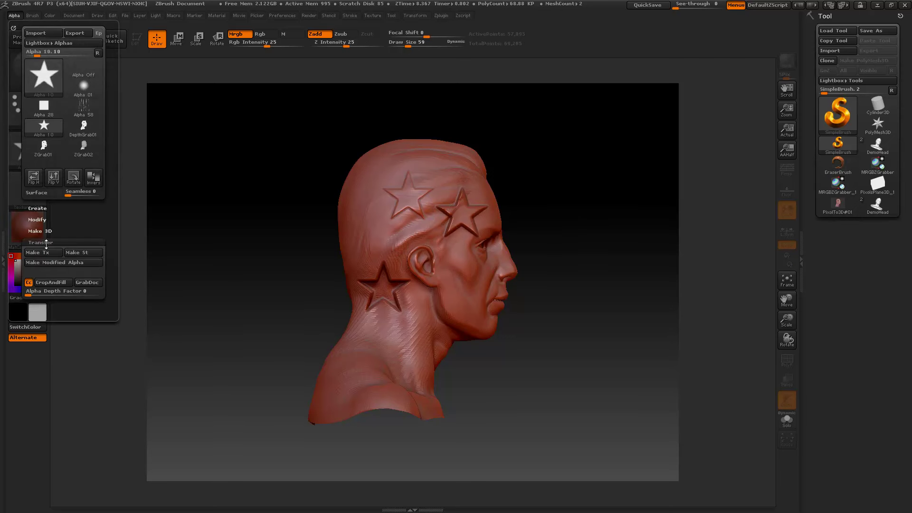
click(87, 282)
mouse_move(40, 78)
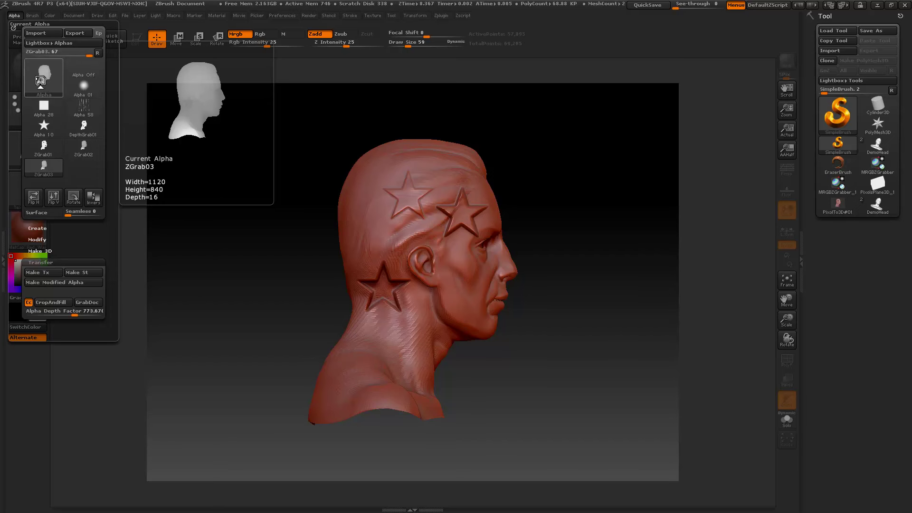
click(58, 304)
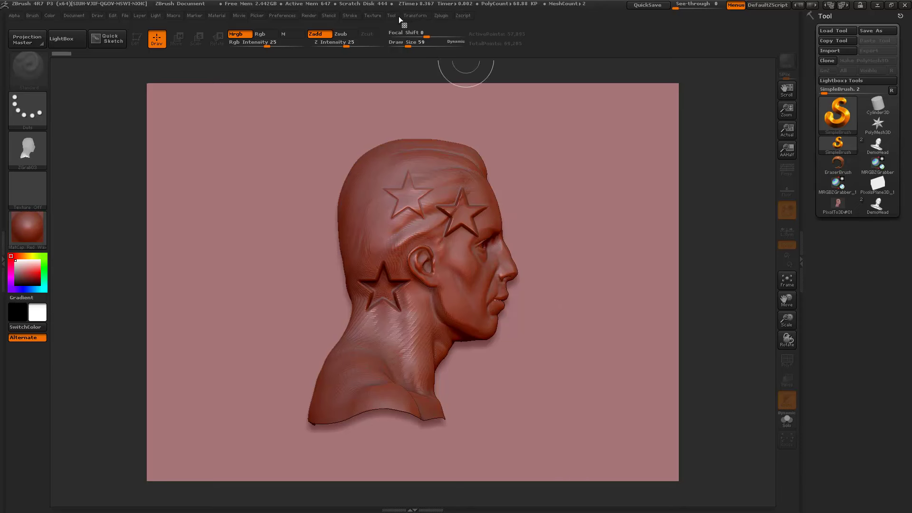
Step: Turn the filled canvas into a mesh with Convert Pixols To 3D and check its depth from an angle
click(373, 16)
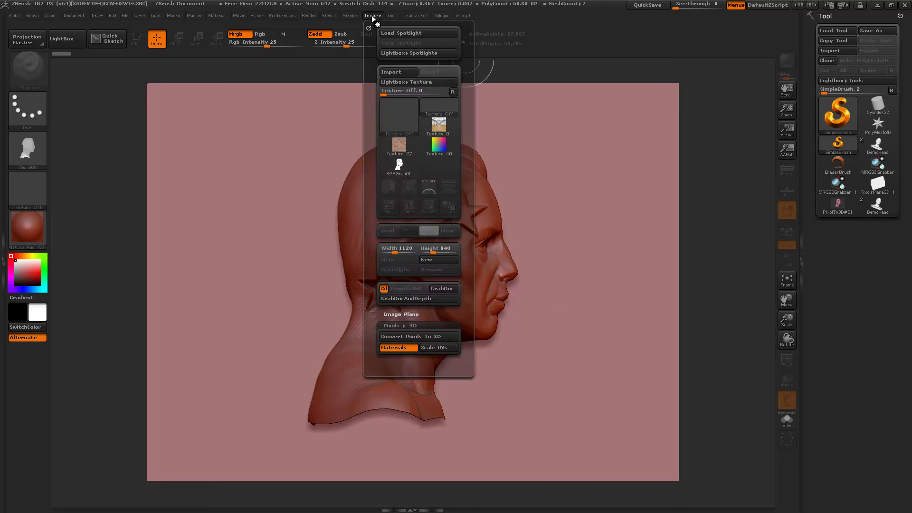
click(401, 336)
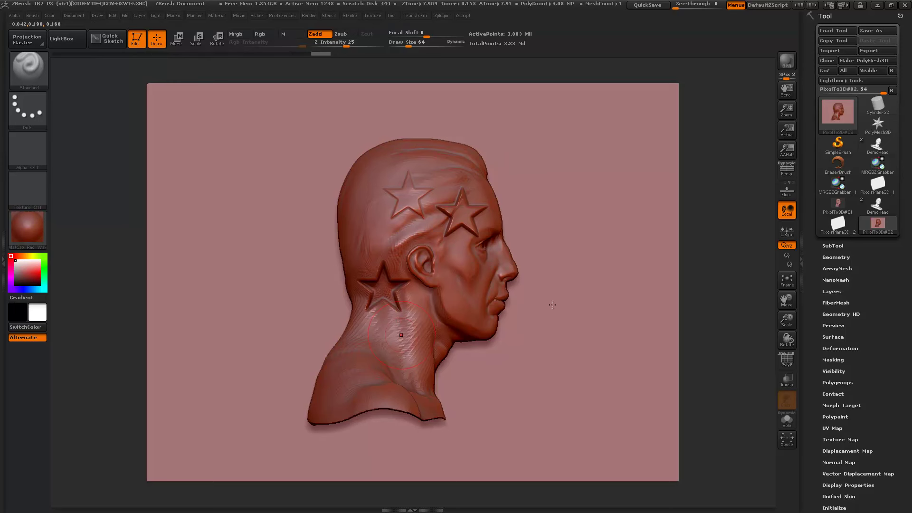
drag(778, 319, 706, 301)
drag(643, 311, 612, 319)
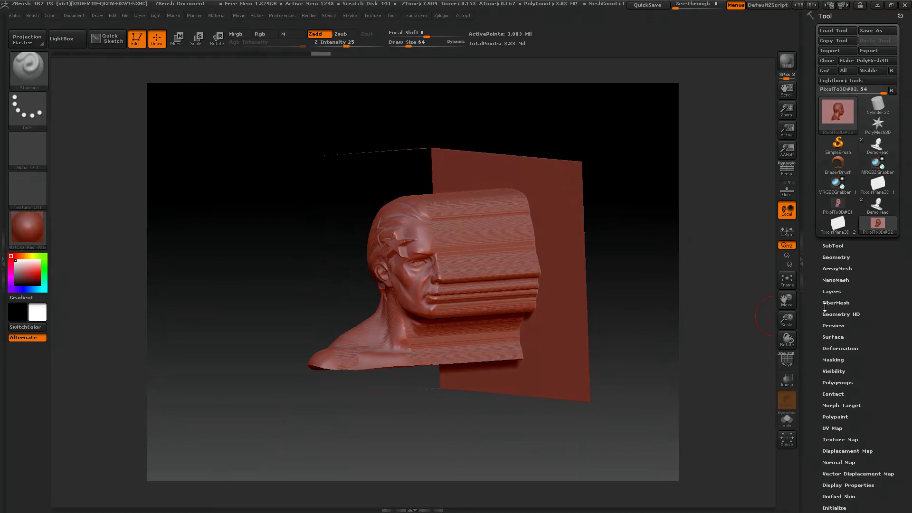
Step: Reduce the mesh's stretched depth with repeated Flatten deformations along Z, setting the last one to -100
click(841, 348)
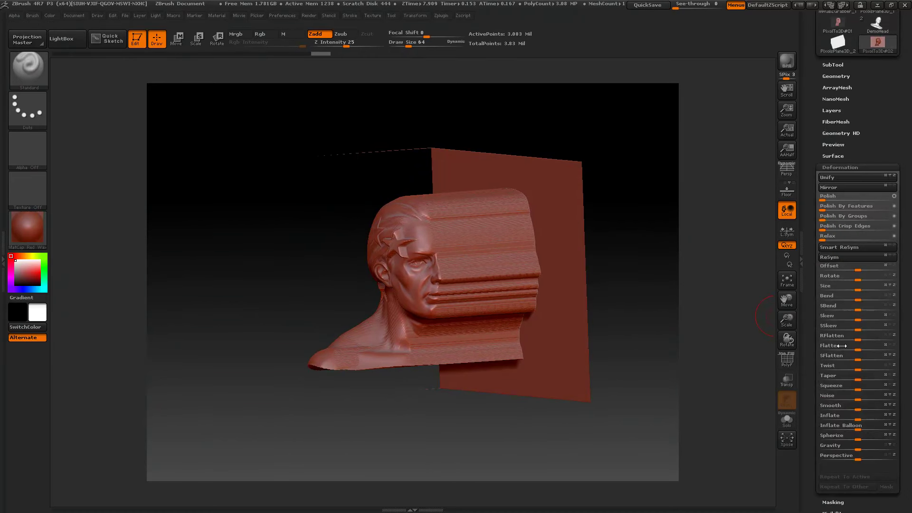
drag(851, 345, 799, 332)
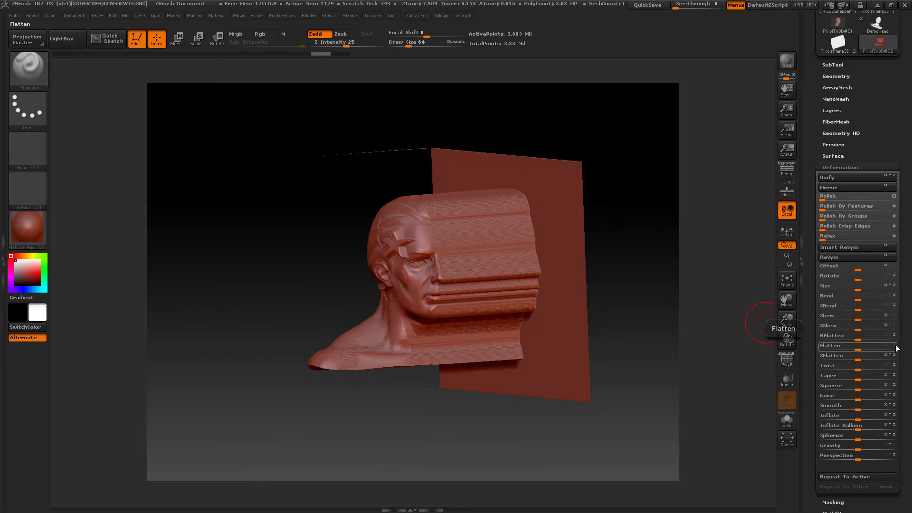
drag(857, 346, 824, 345)
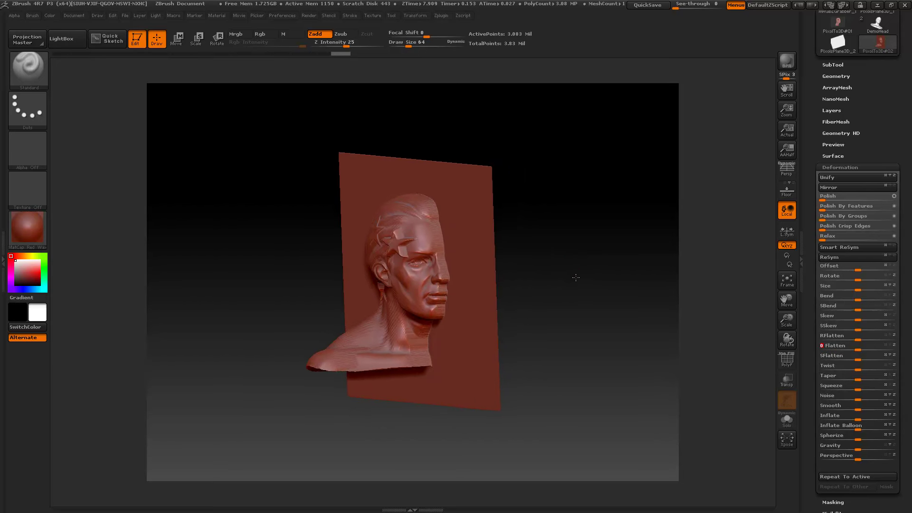
key(f)
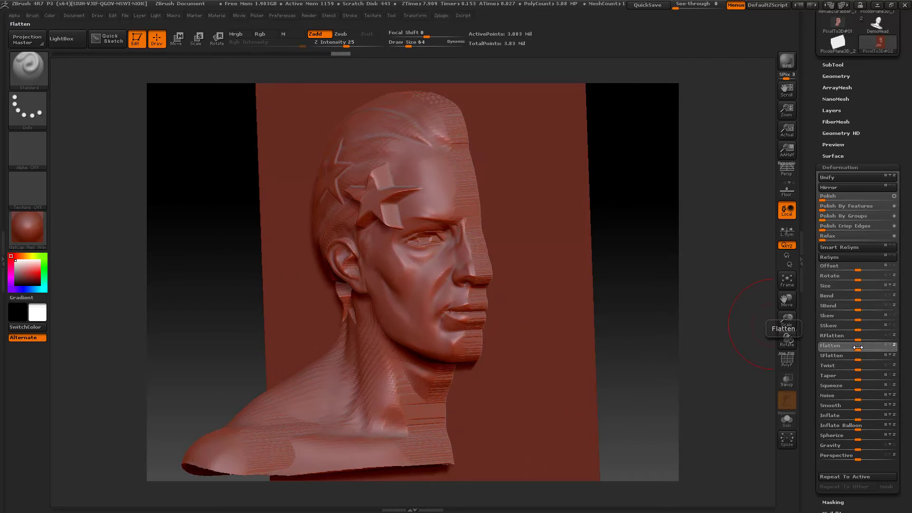
drag(860, 348, 812, 342)
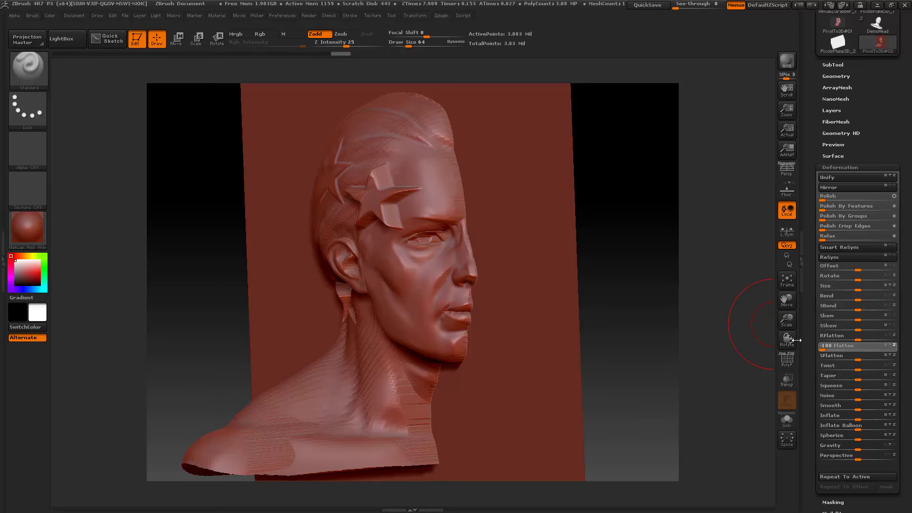
Step: Try deepening the head with a Flatten deformation of -100 along Z, and bring the depth back with an opposite Flatten
drag(796, 340, 773, 340)
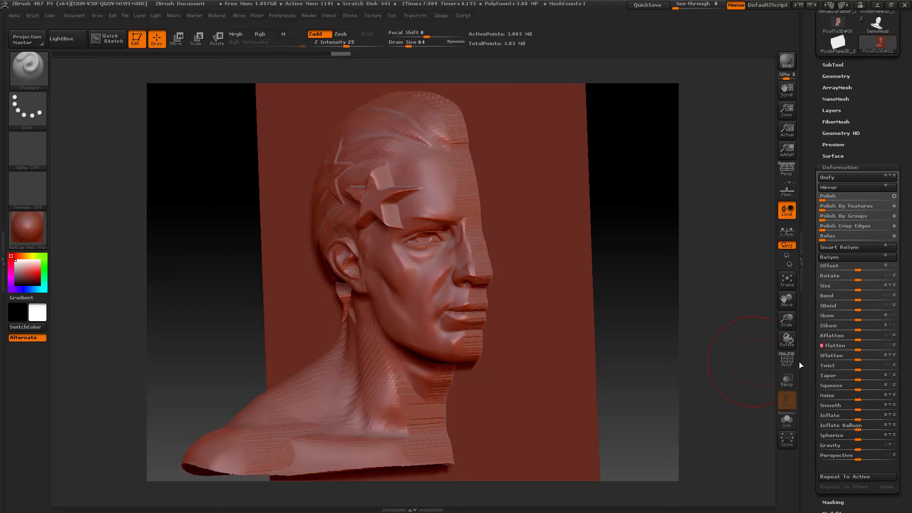
drag(852, 348, 792, 340)
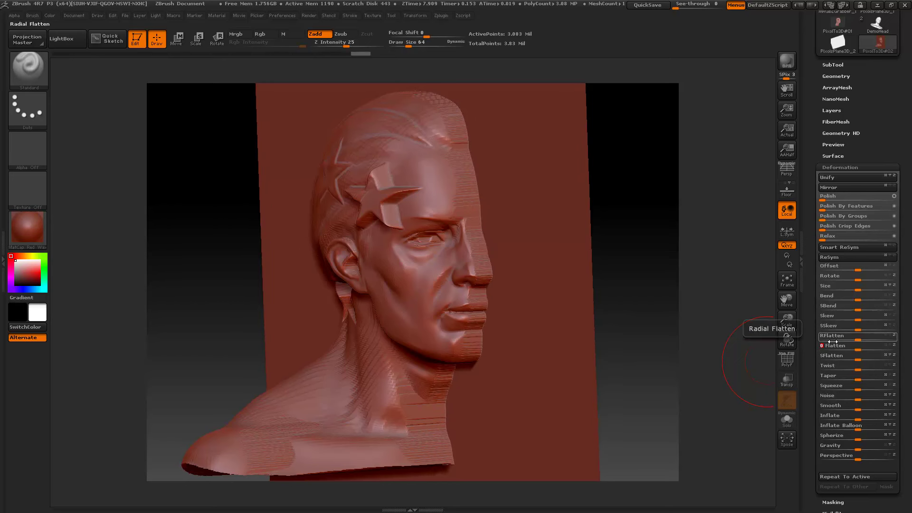
text(00)
key(Return)
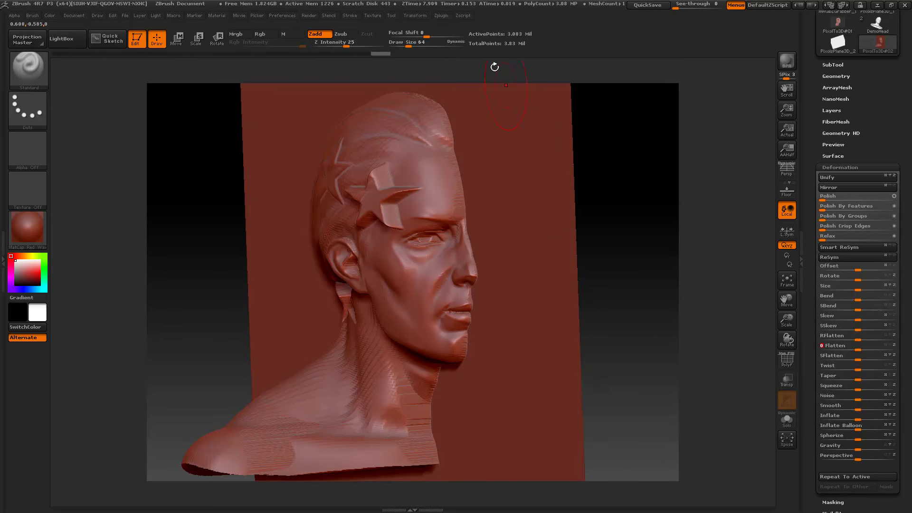
Step: Show the ZScript view below the canvas with its Setup, Mask, Shrink and Finish commands
click(463, 15)
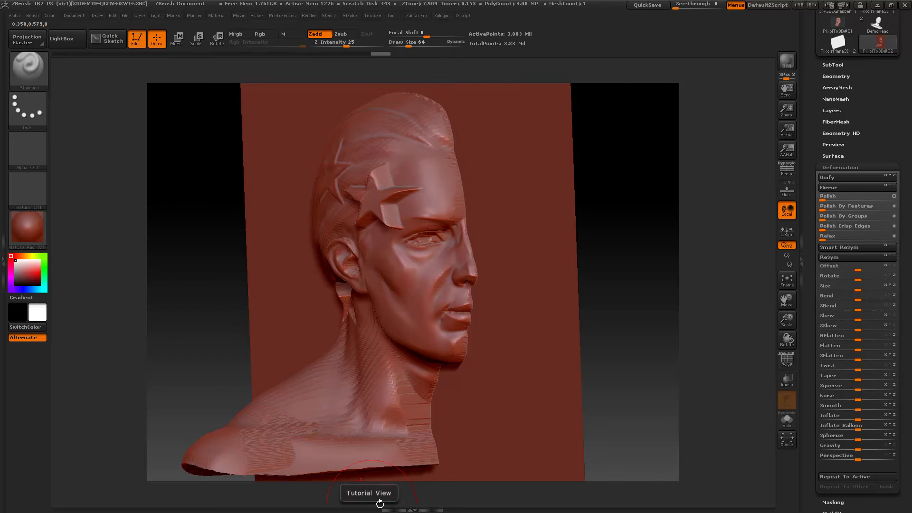
click(404, 509)
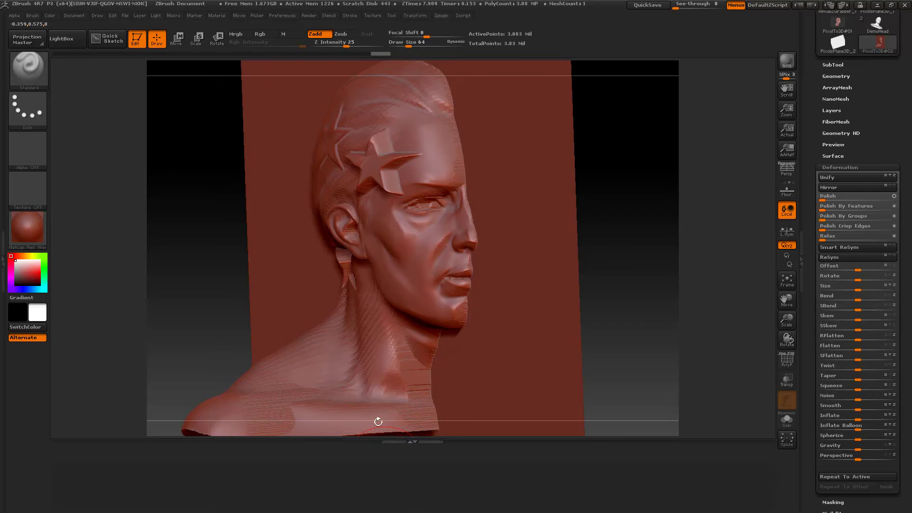
click(465, 15)
key(h)
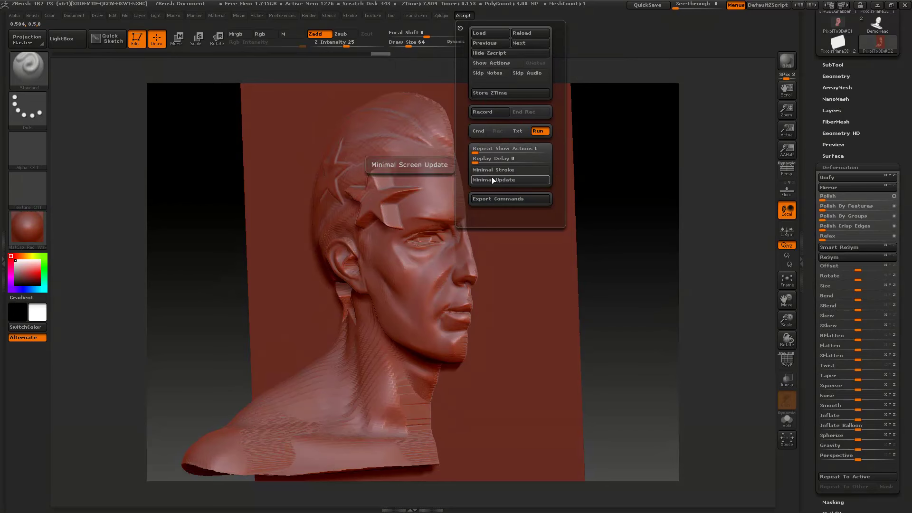
click(481, 53)
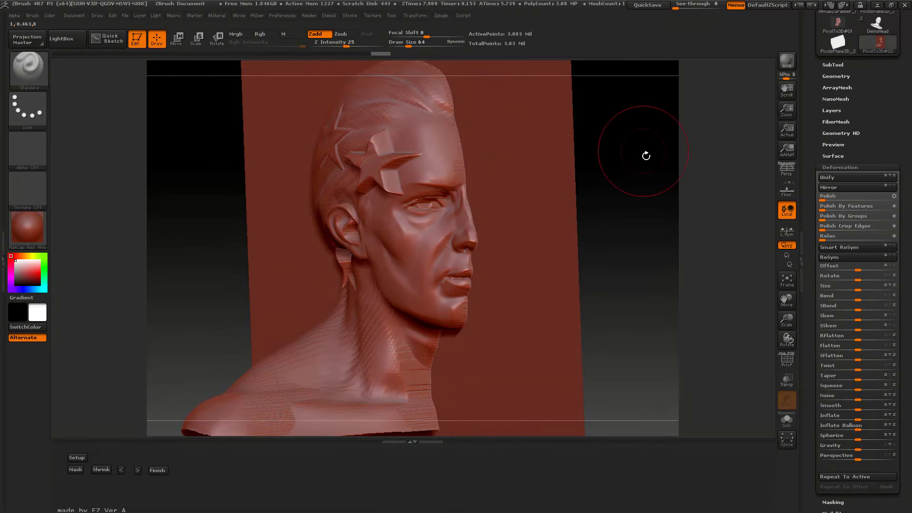
Step: Isolate the star-stamped head in its side profile within a tighter selection rectangle and run the script's Setup on it
drag(646, 172, 629, 136)
shift+drag(620, 183, 635, 182)
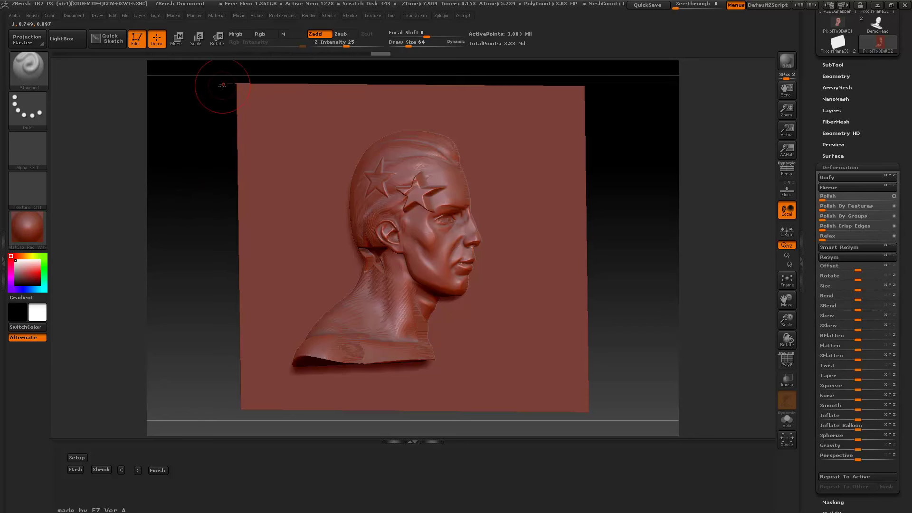
drag(202, 158, 204, 159)
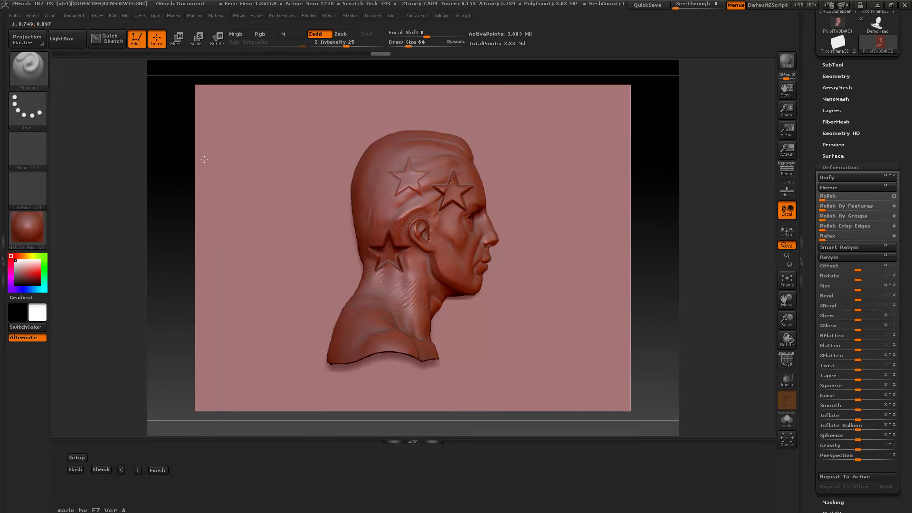
mouse_move(290, 114)
ctrl+shift+mouse_down()
mouse_move(433, 329)
mouse_move(547, 379)
ctrl+shift+mouse_up()
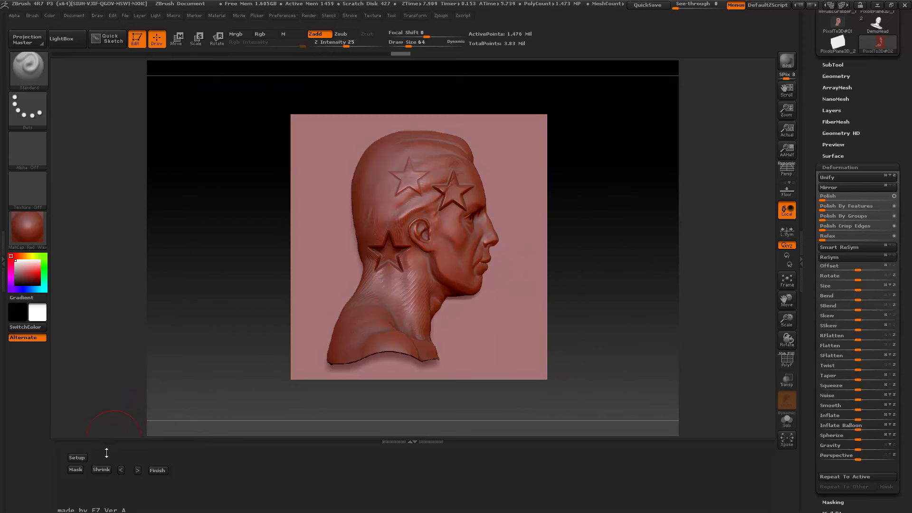
click(76, 457)
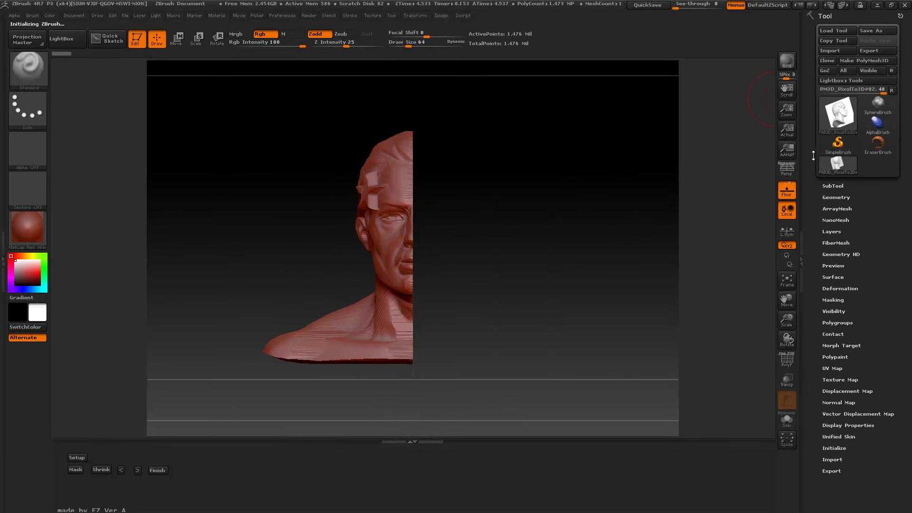
Step: Shift the half head slightly at the mirror plane with an Offset deformation and use the script to turn it into a full symmetrical head
click(833, 115)
click(833, 288)
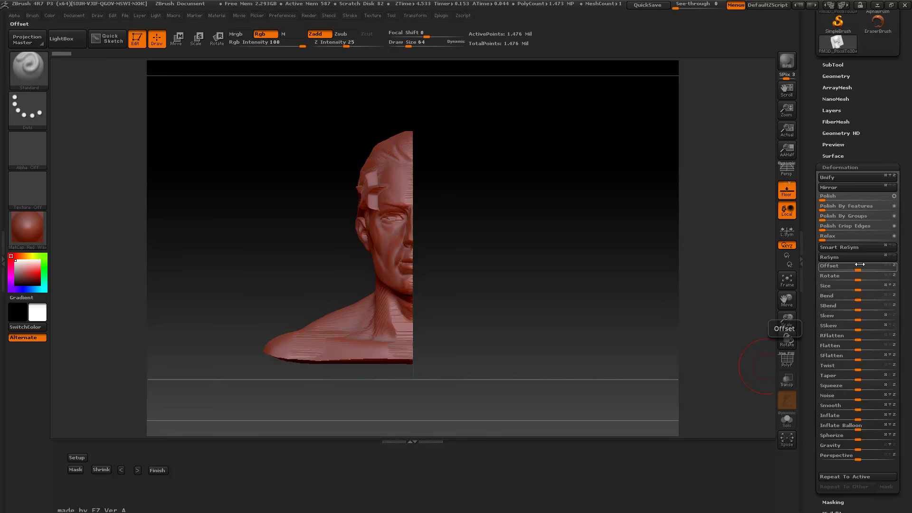
drag(855, 267, 856, 270)
drag(632, 321, 634, 328)
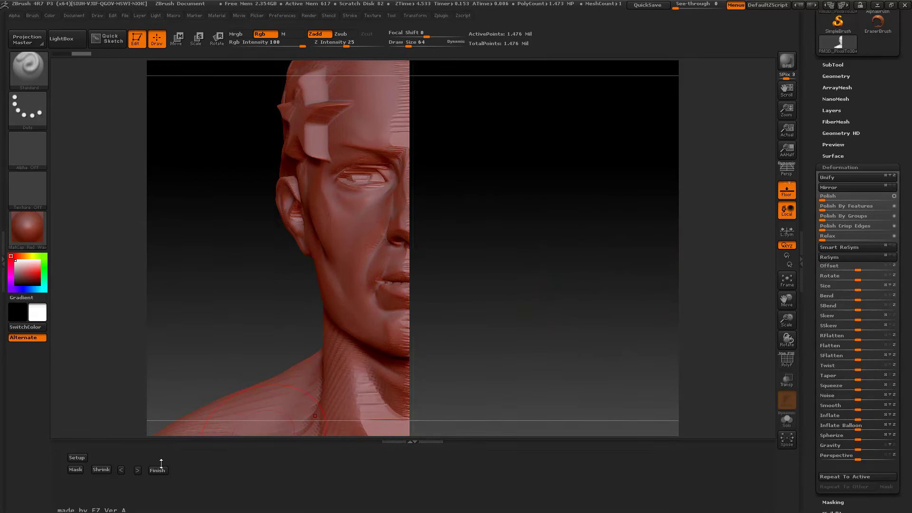
click(109, 469)
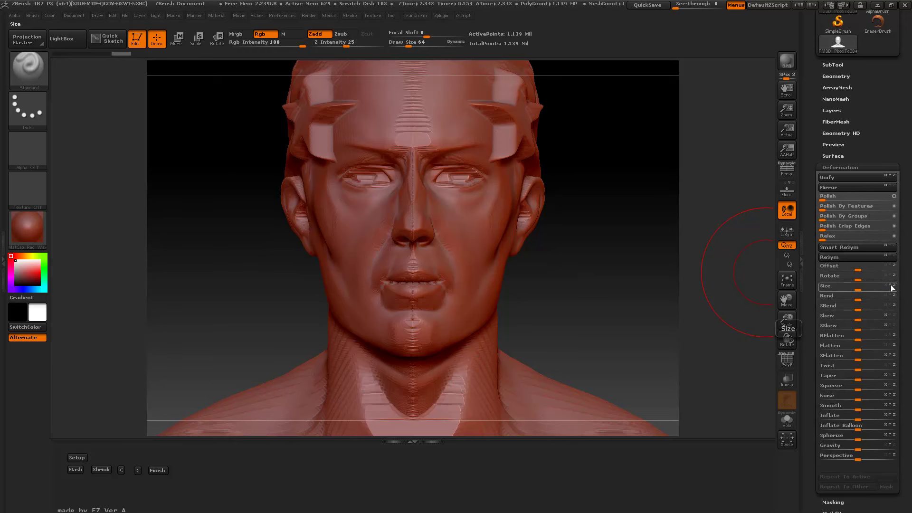
Step: Try widening the full head along X with a Size deformation and undo it
drag(862, 286, 864, 289)
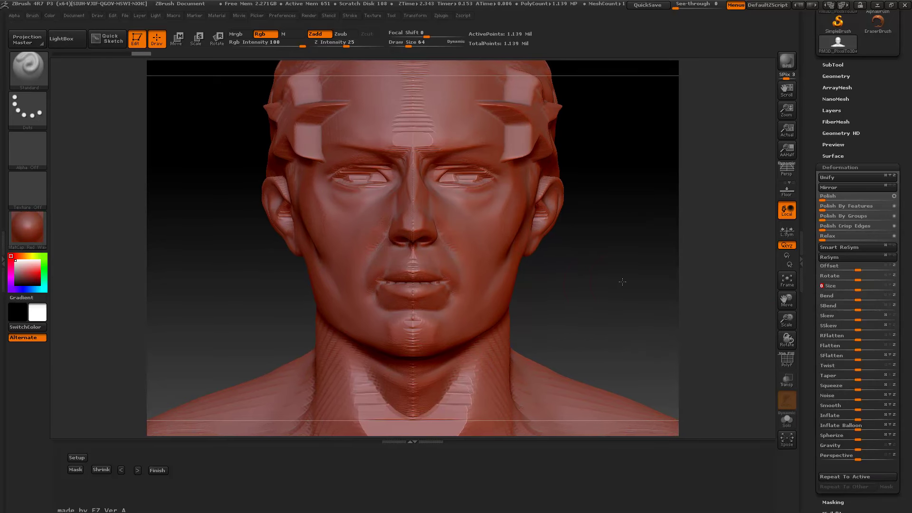
key(ctrl+z)
Step: Activate sculpting symmetry across X for the full head
drag(607, 253, 626, 266)
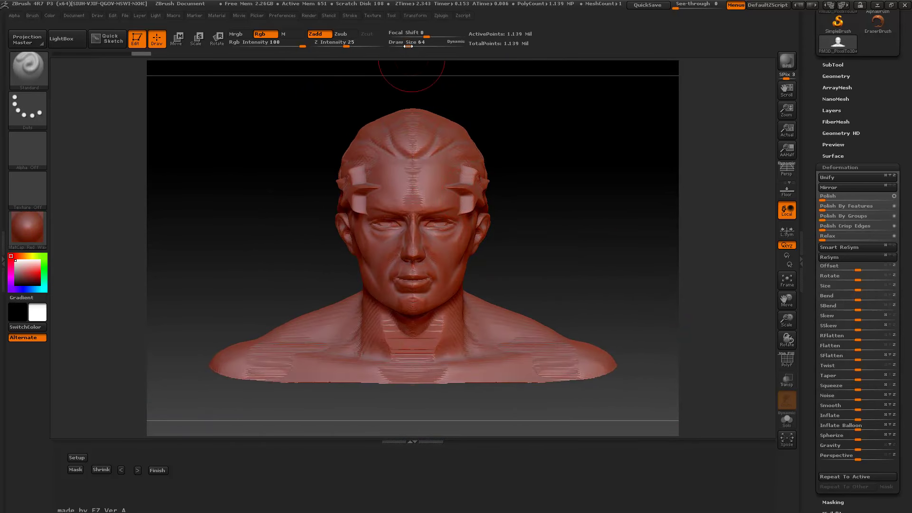
click(415, 14)
click(446, 177)
click(437, 237)
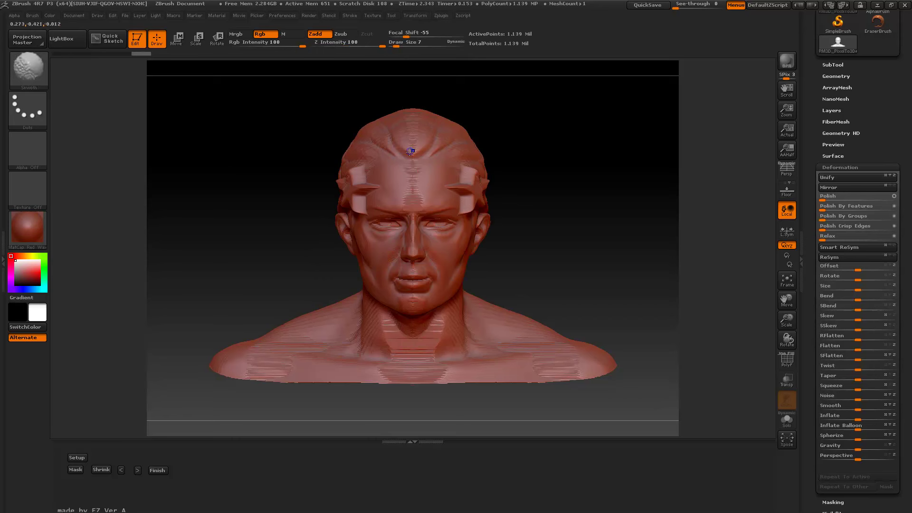
Step: Set the draw size to 41 and smooth the stepped centre seam on the forehead, chin, neck and chest
key(s)
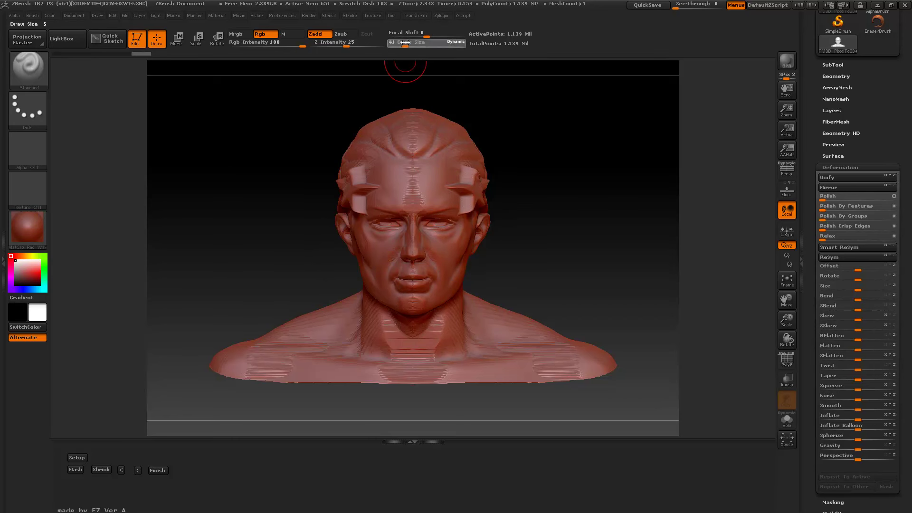
key(shift)
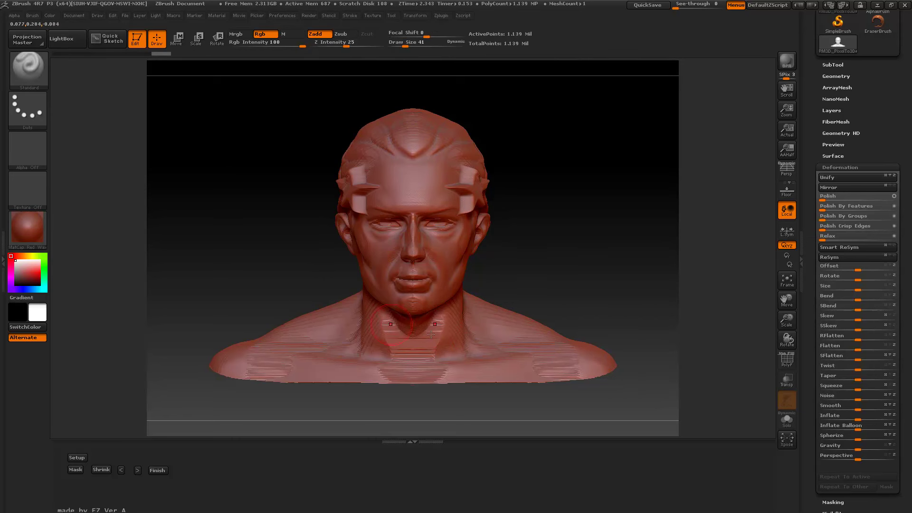
key(shift)
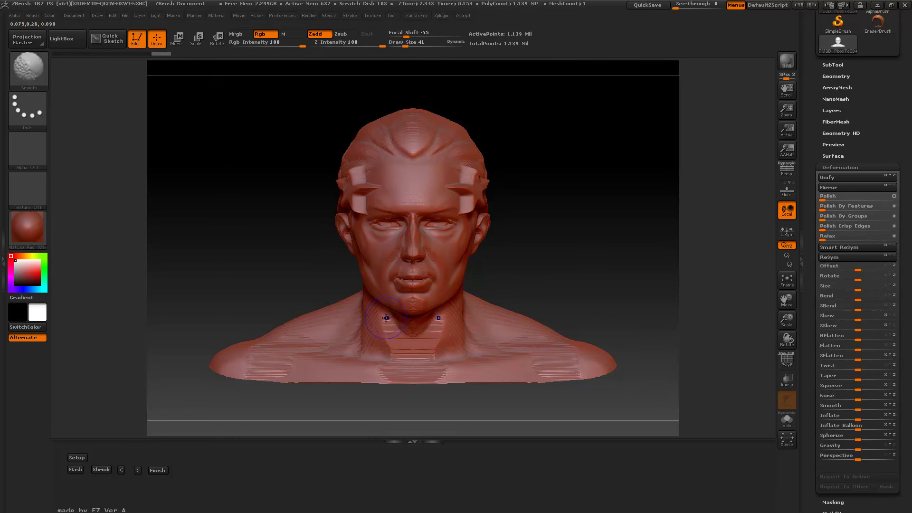
shift+drag(398, 362, 281, 425)
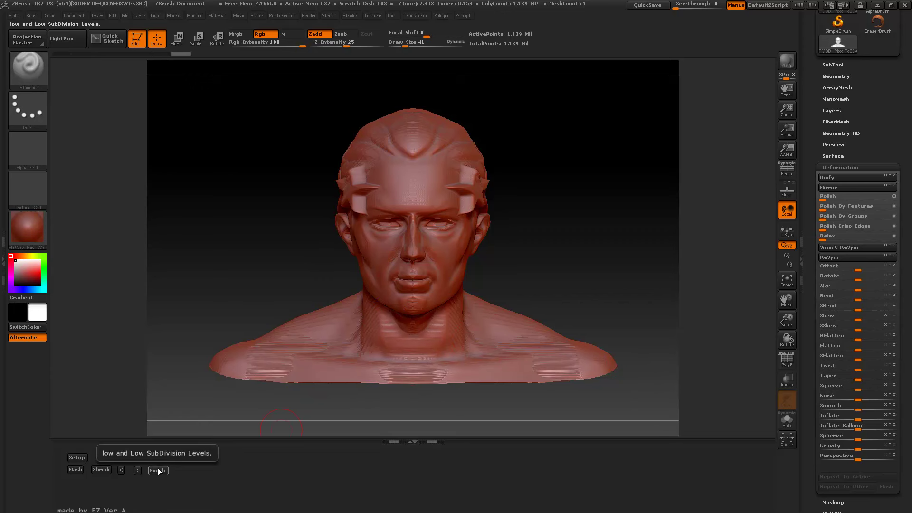
mouse_move(586, 239)
mouse_down()
mouse_move(600, 232)
mouse_move(584, 234)
mouse_move(586, 247)
mouse_move(556, 261)
mouse_up()
key(shift)
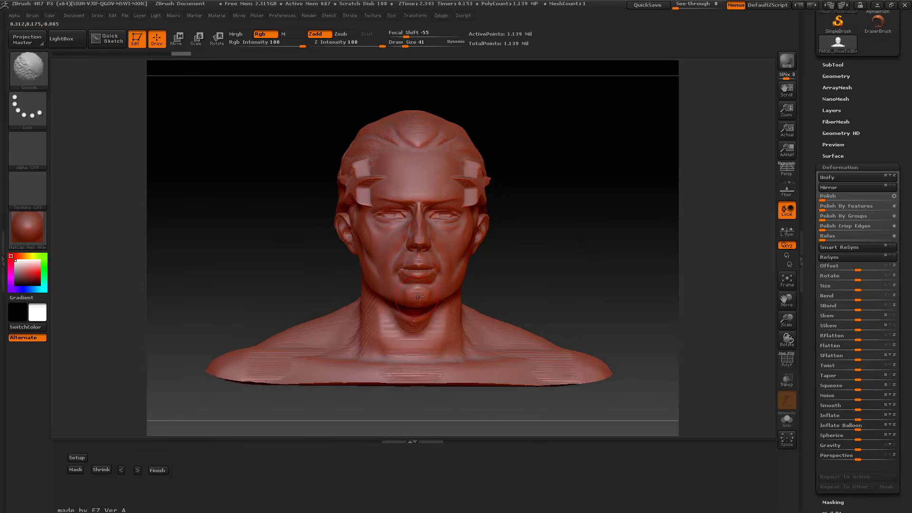
drag(583, 260, 582, 264)
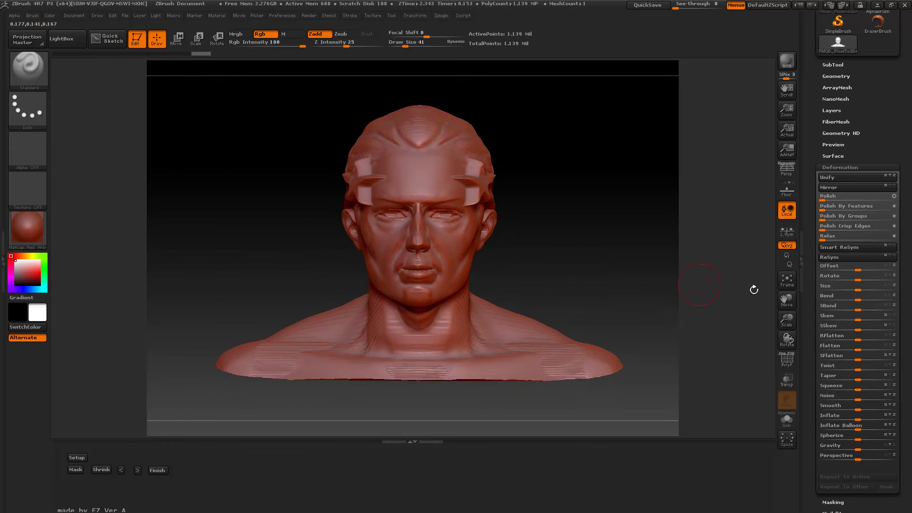
Step: Apply a light Polish deformation to the whole bust and check its surface from other angles
drag(830, 196, 831, 197)
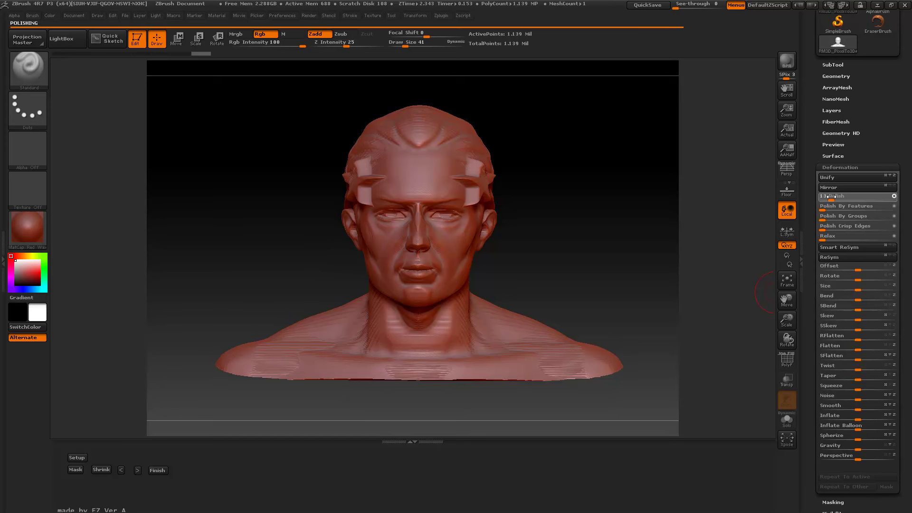
mouse_move(568, 230)
mouse_down()
mouse_move(555, 233)
mouse_move(607, 232)
mouse_move(572, 237)
mouse_move(621, 179)
mouse_move(629, 141)
mouse_up()
drag(586, 175, 576, 279)
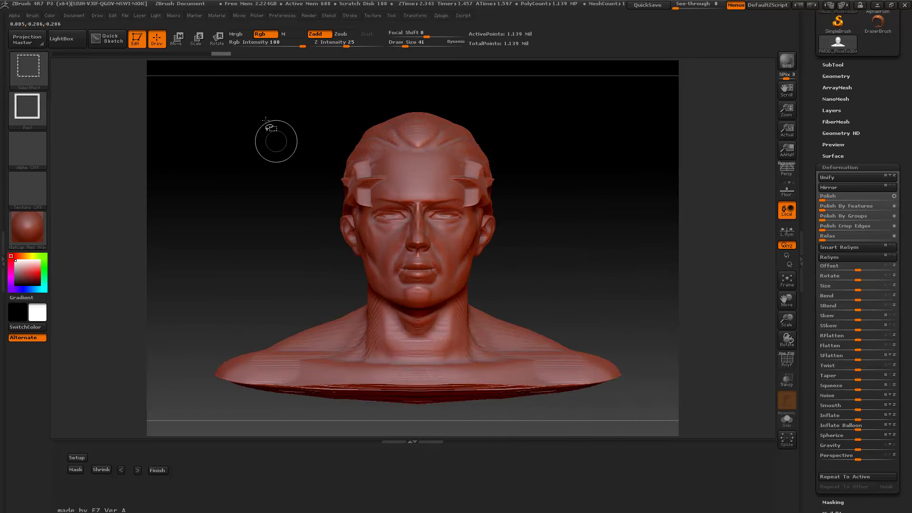
Step: Hide the bust's lower edge below the shoulders with a selection rectangle, and run the script's Setup and Finish on the remaining head
ctrl+shift+drag(241, 93, 624, 360)
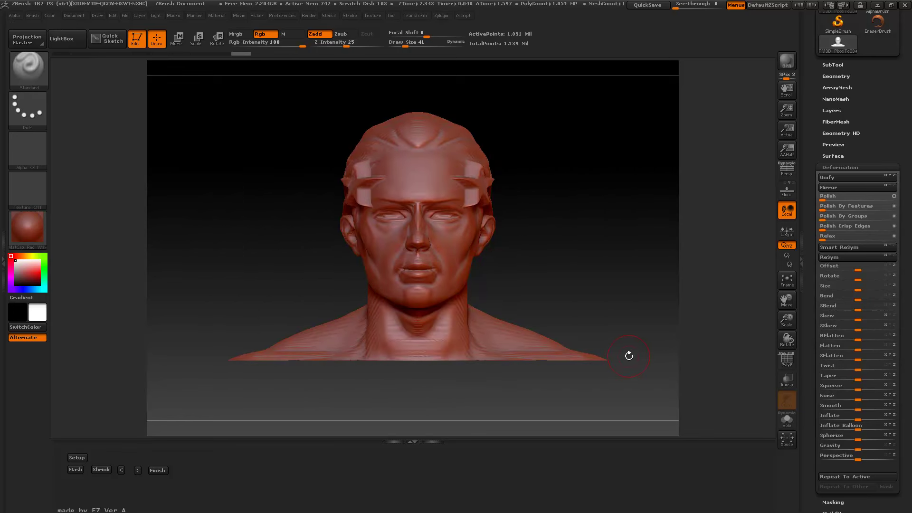
click(84, 456)
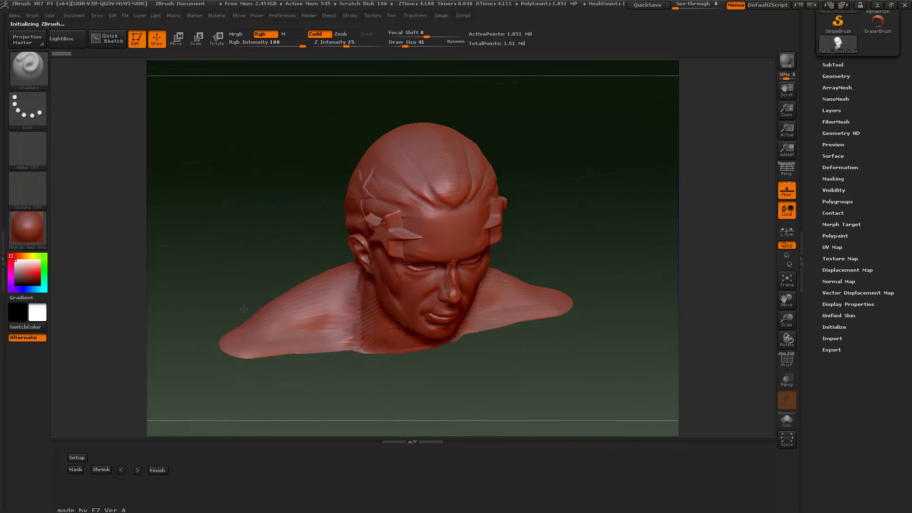
click(157, 470)
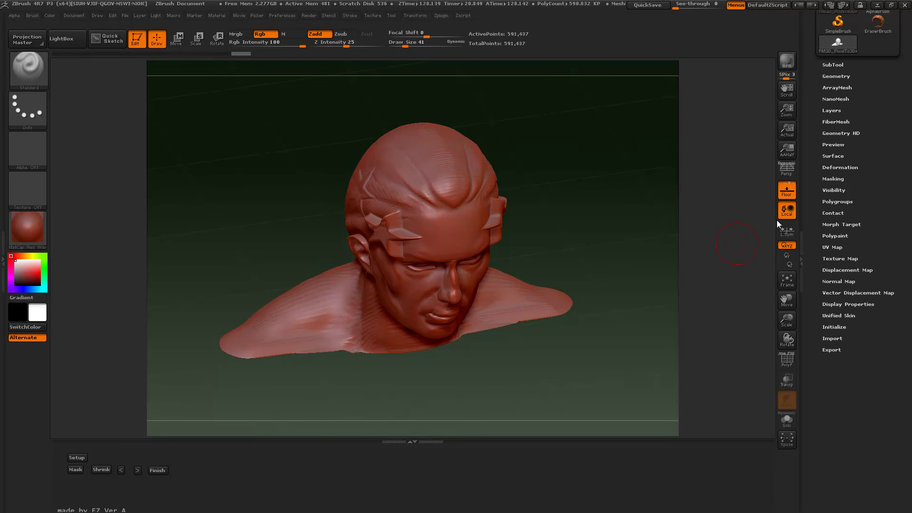
Step: Review the rebuilt head's subdivision levels up to level 4 and inspect it from another angle
click(831, 77)
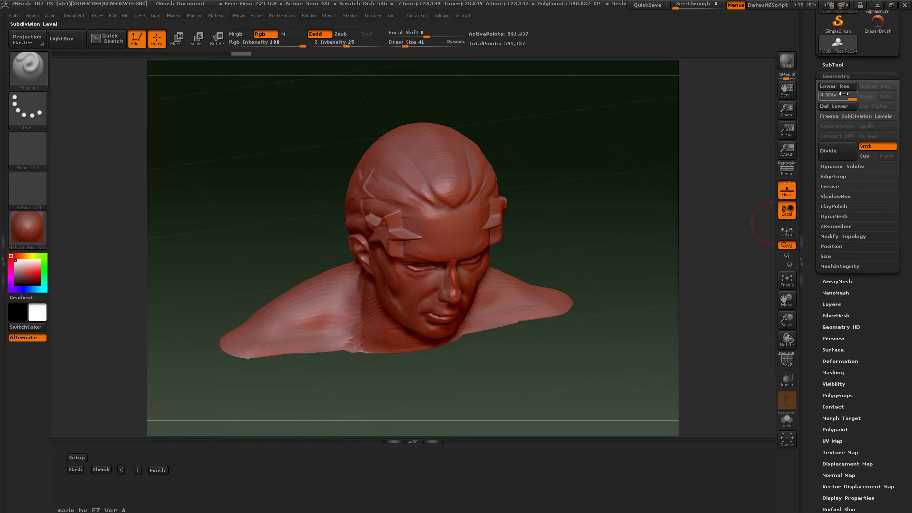
drag(822, 95, 853, 97)
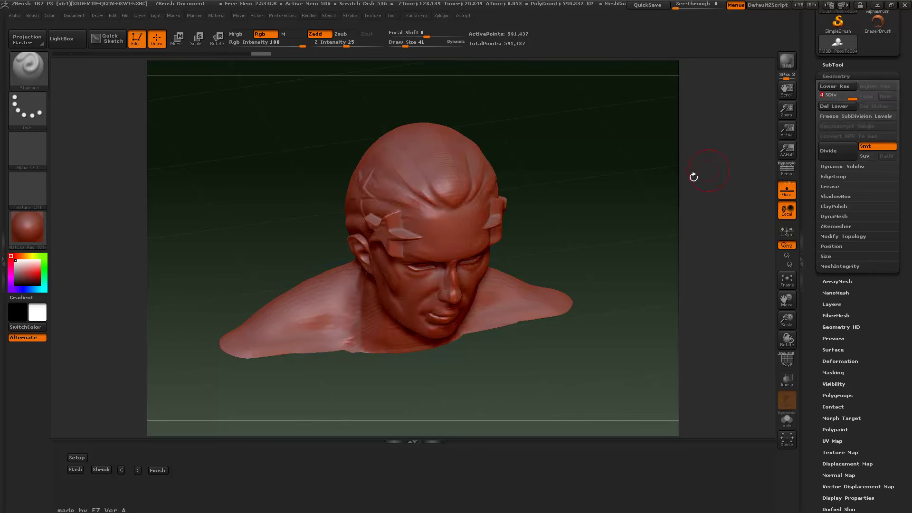
drag(624, 192, 603, 178)
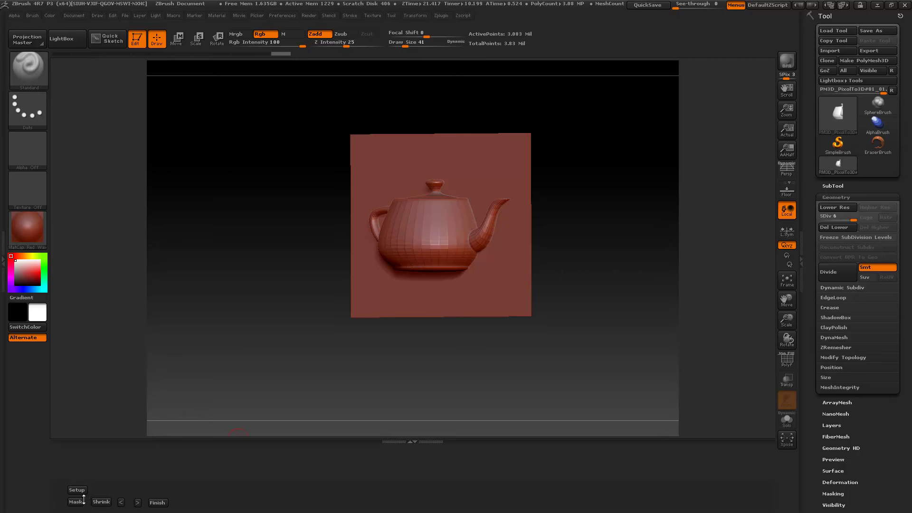
Step: Try isolating the teapot in its side view with a tighter selection rectangle, and restore the full mesh's visibility
drag(267, 326, 281, 264)
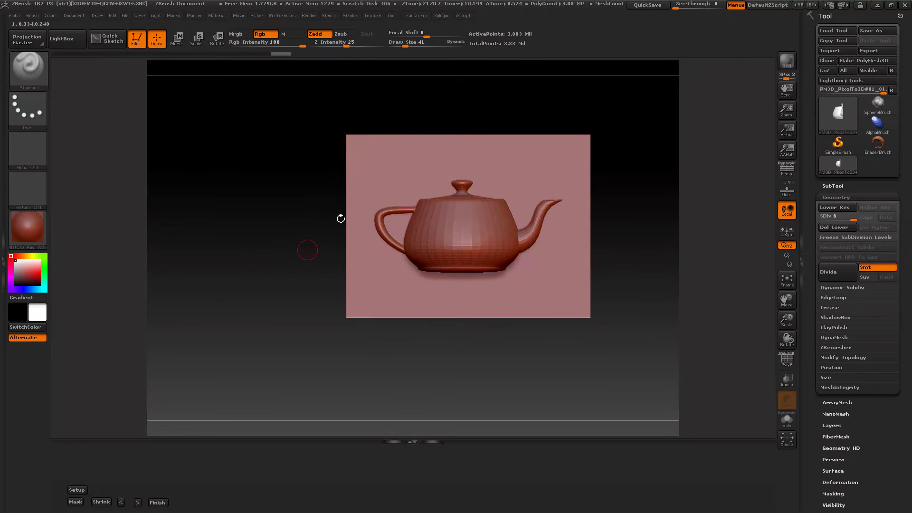
mouse_move(364, 159)
ctrl+shift+mouse_down()
mouse_move(573, 268)
mouse_move(590, 300)
mouse_move(572, 300)
ctrl+shift+mouse_up()
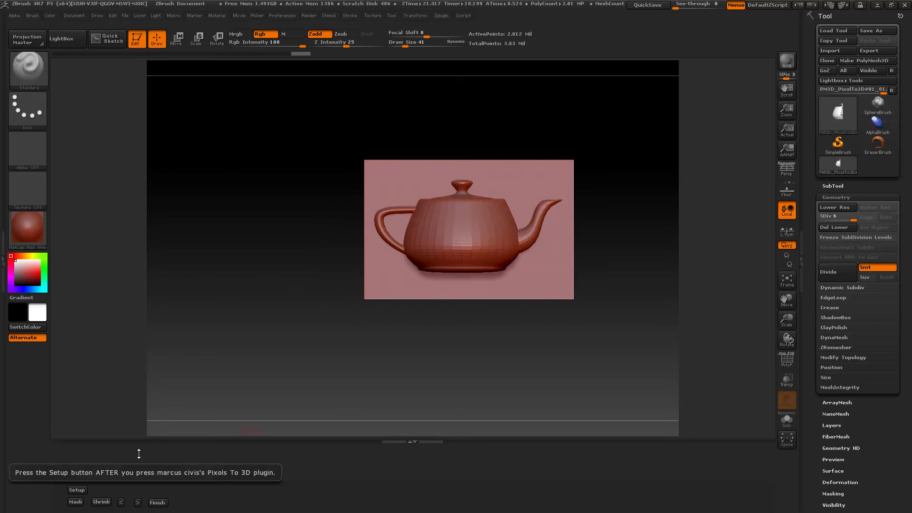
key(ctrl)
ctrl+shift+click(315, 377)
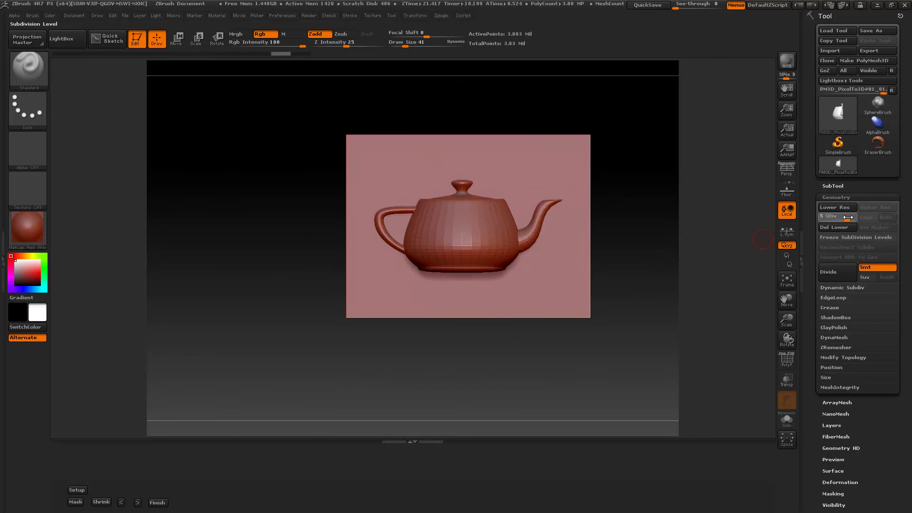
Step: Lower the teapot mesh to subdivision level 5
drag(848, 217, 846, 217)
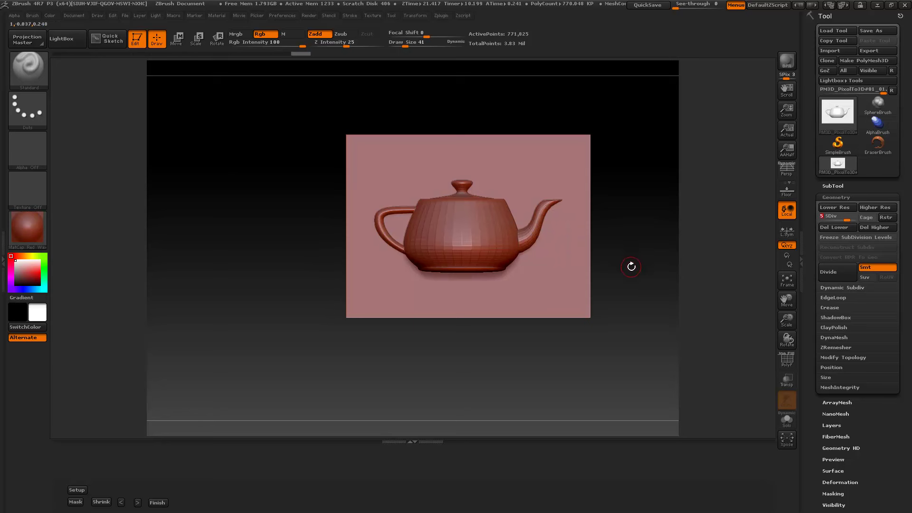
Step: Run the helper script's Setup on the teapot relief mesh at subdivision level 5
drag(639, 285, 632, 314)
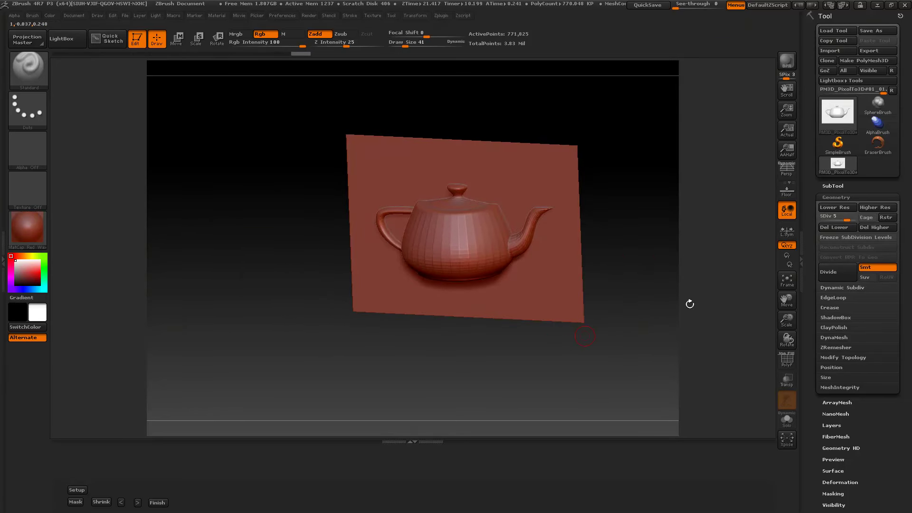
click(83, 491)
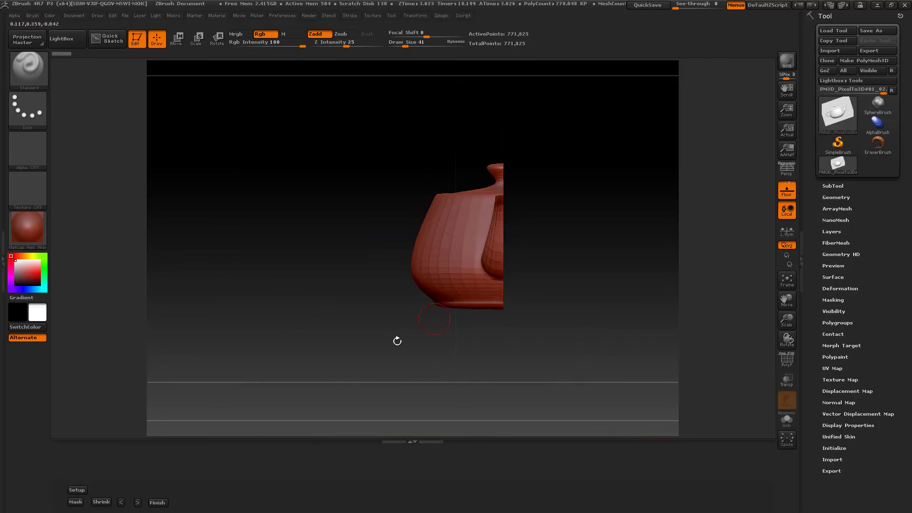
click(101, 501)
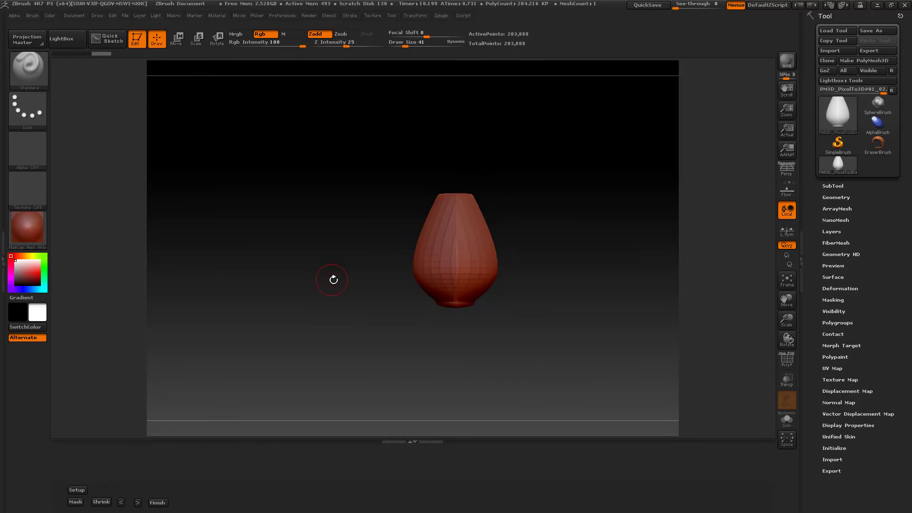
drag(320, 298, 348, 356)
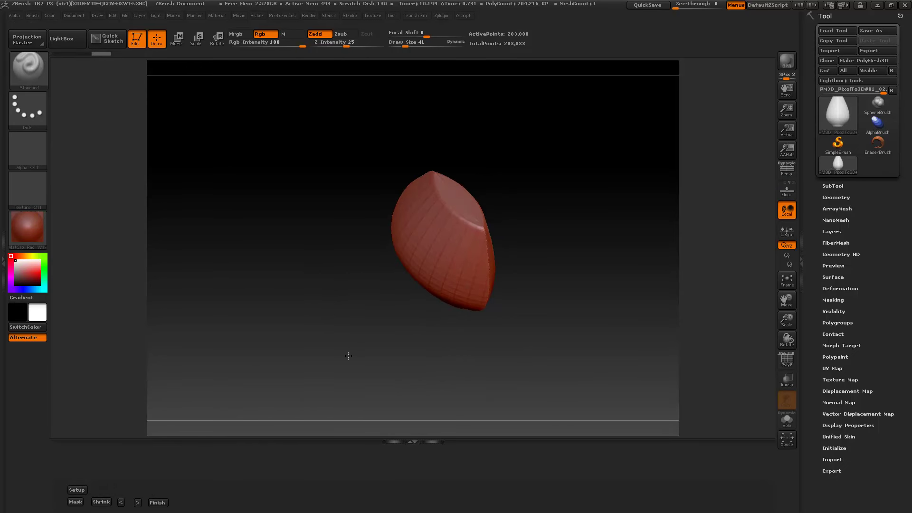
key(ctrl+z)
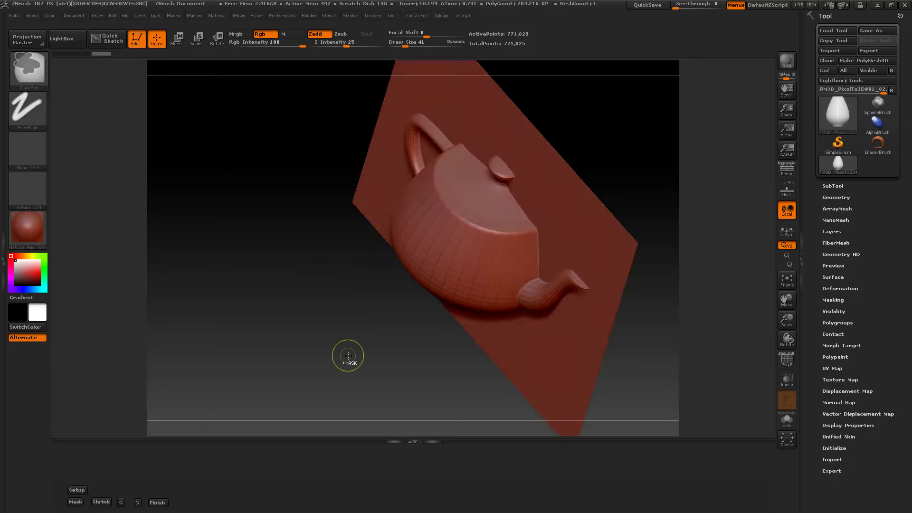
Step: Show the floor grid in the end-on view and offset the half teapot sideways until its cut edge sits just short of the centre line
drag(332, 322, 360, 315)
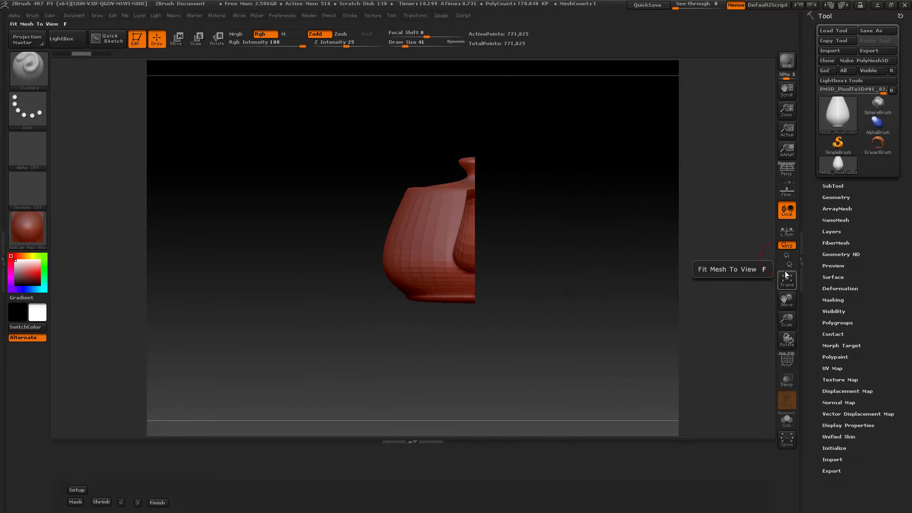
click(784, 196)
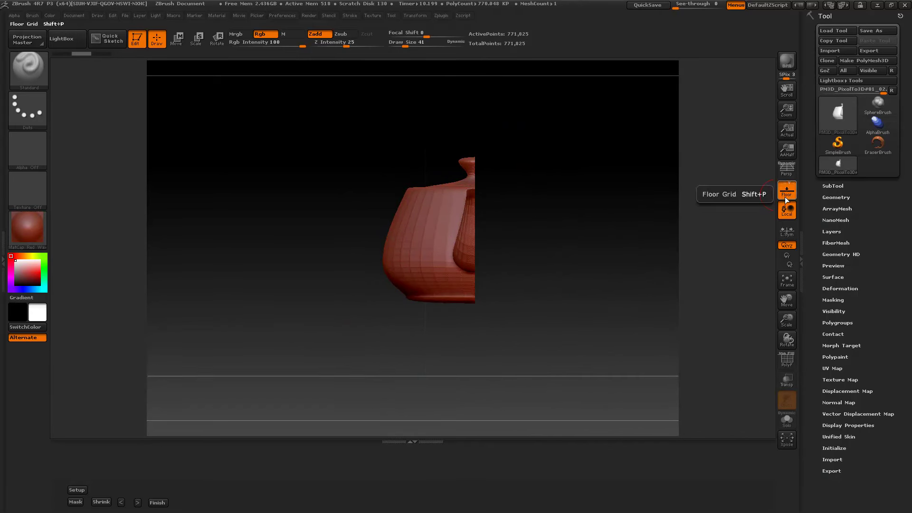
click(844, 288)
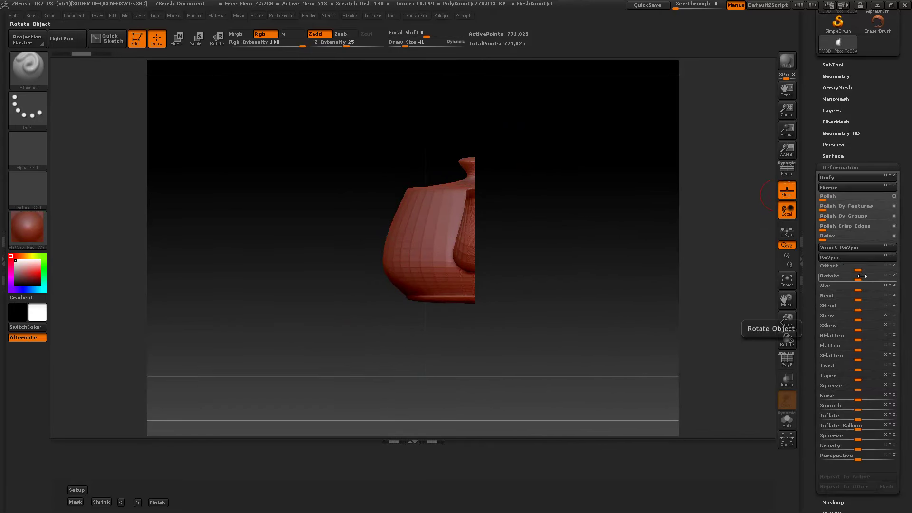
drag(859, 269, 845, 268)
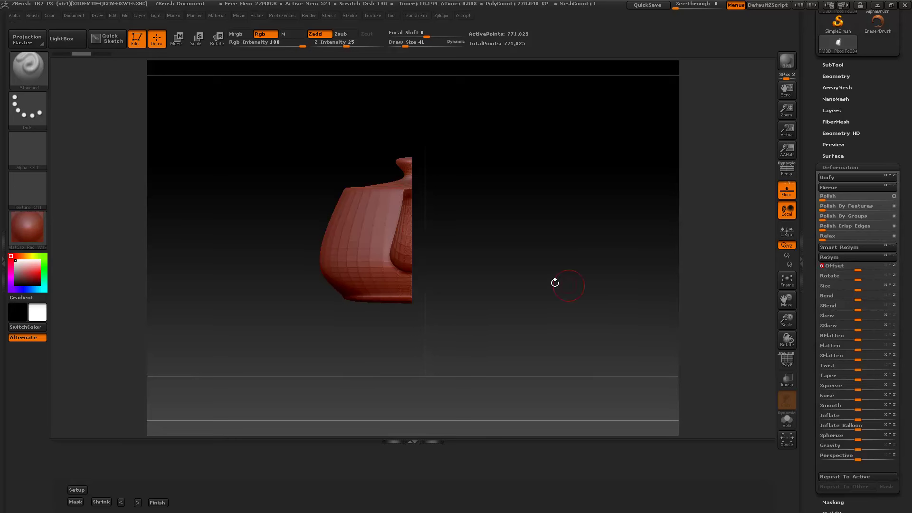
Step: Run the script's Shrink repeatedly until the gap between the mirrored teapot halves closes and they weld into one mesh
click(102, 501)
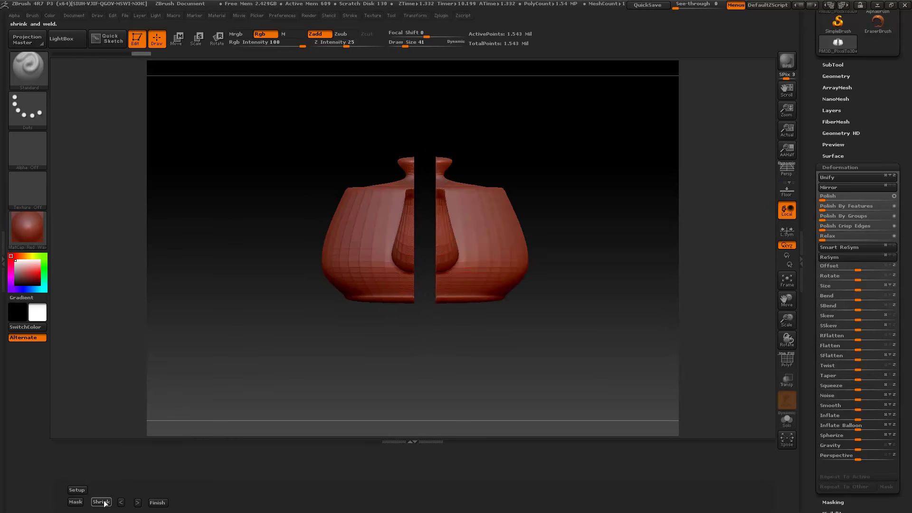
click(103, 502)
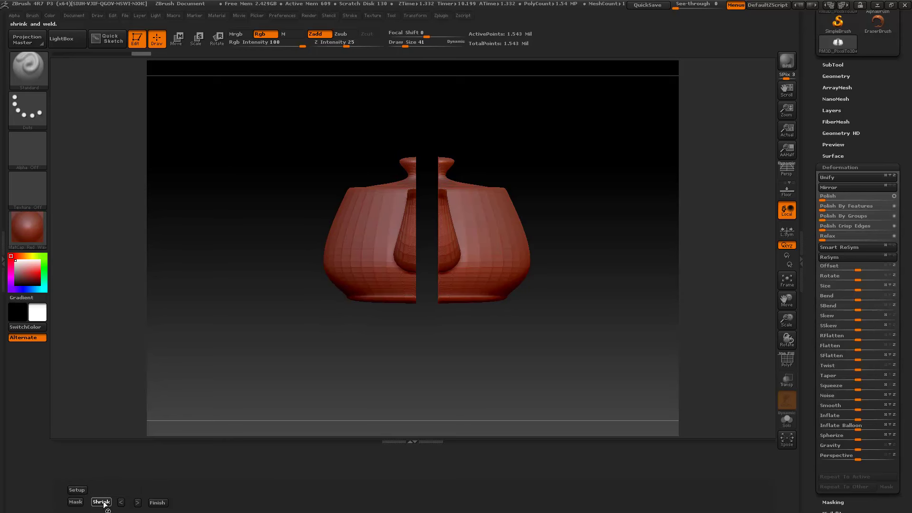
click(102, 502)
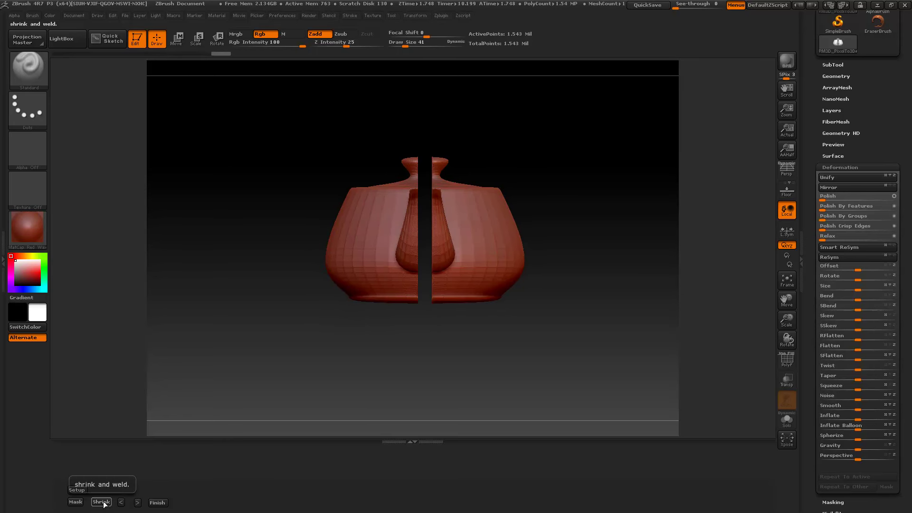
click(102, 502)
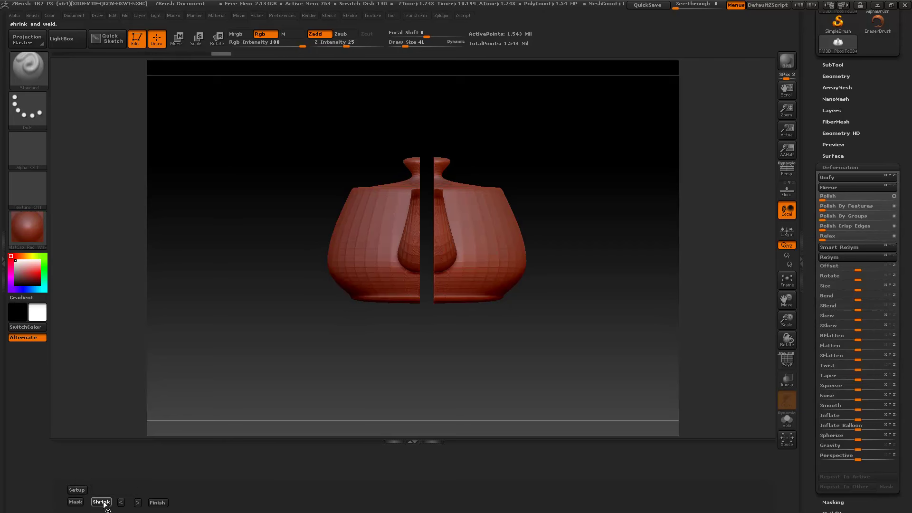
click(102, 502)
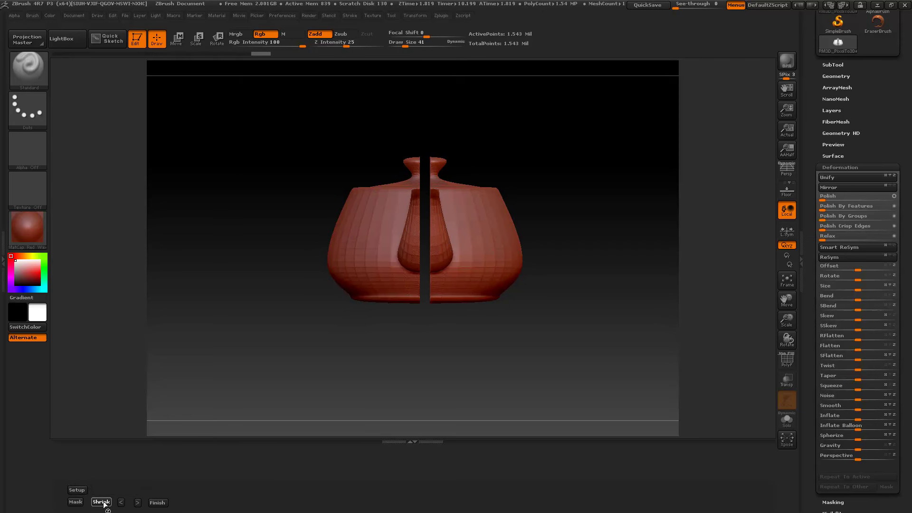
click(102, 502)
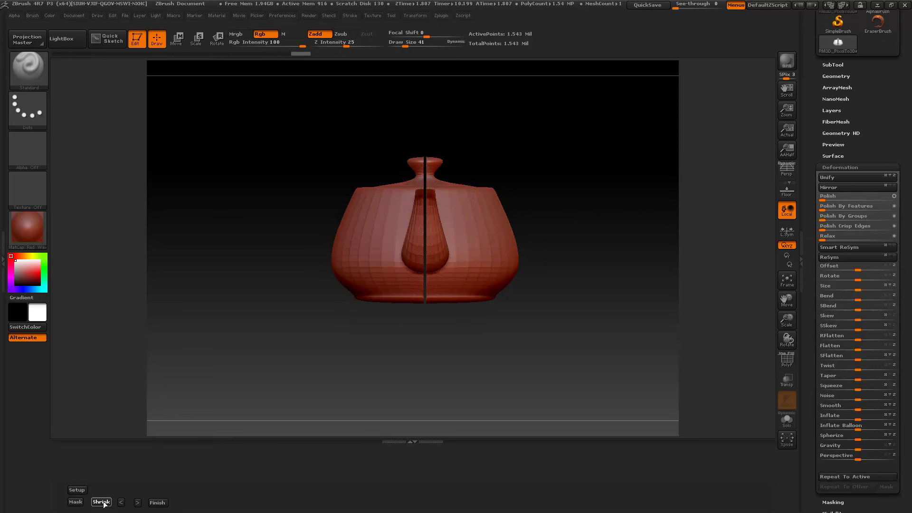
click(102, 502)
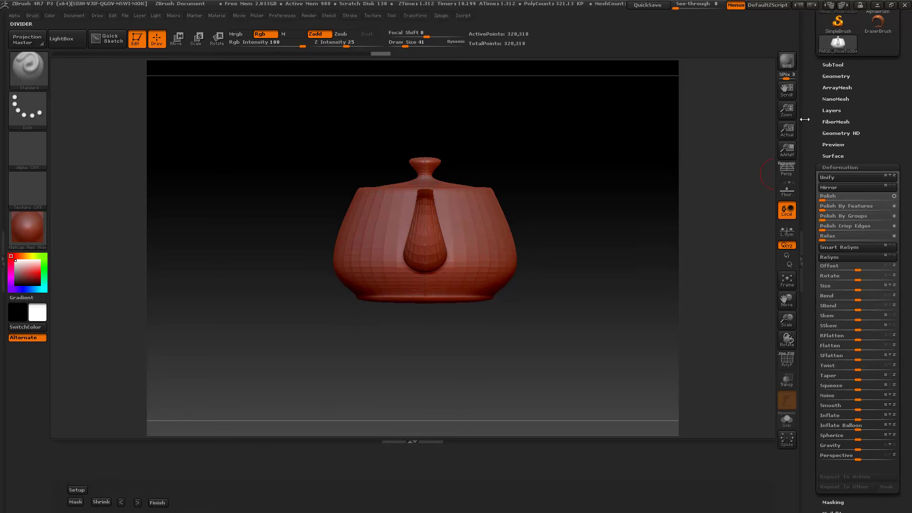
Step: Inspect the completed teapot from several angles and preview Alpha 53 among the available alphas
drag(815, 118, 815, 219)
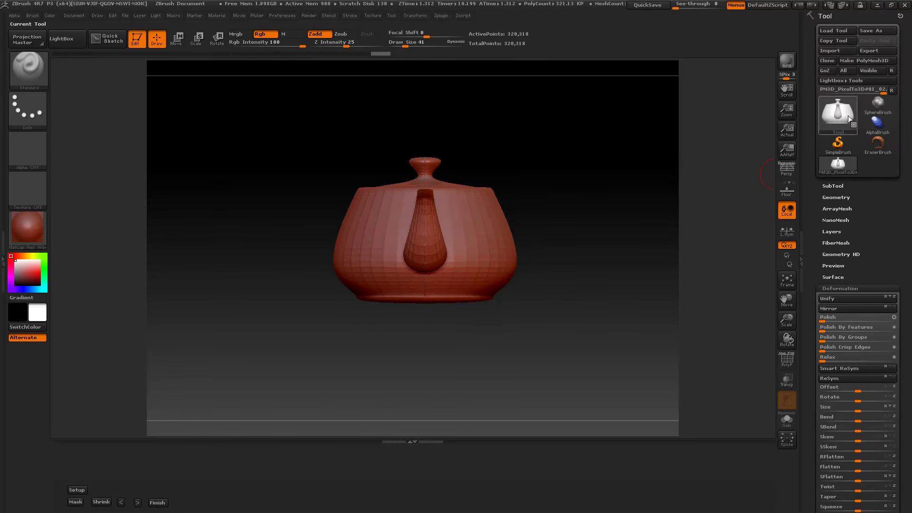
mouse_move(846, 116)
drag(584, 319, 609, 347)
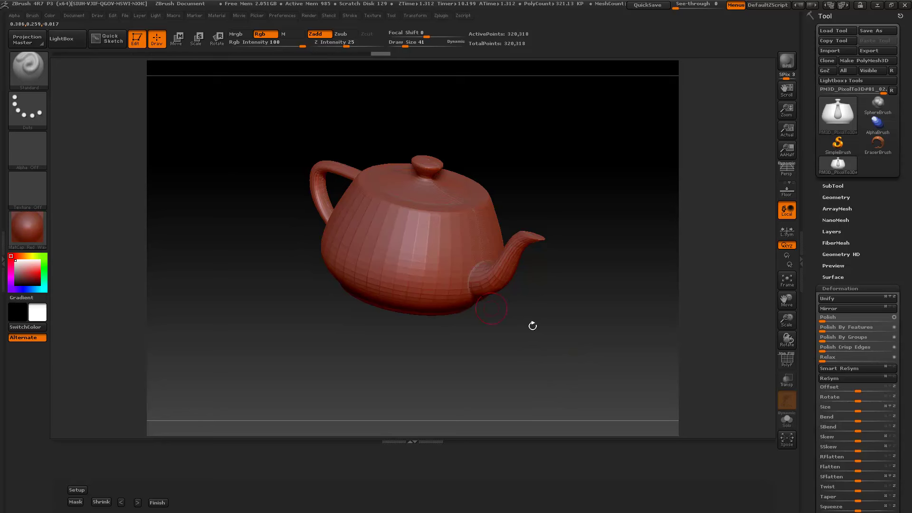
drag(588, 362, 415, 326)
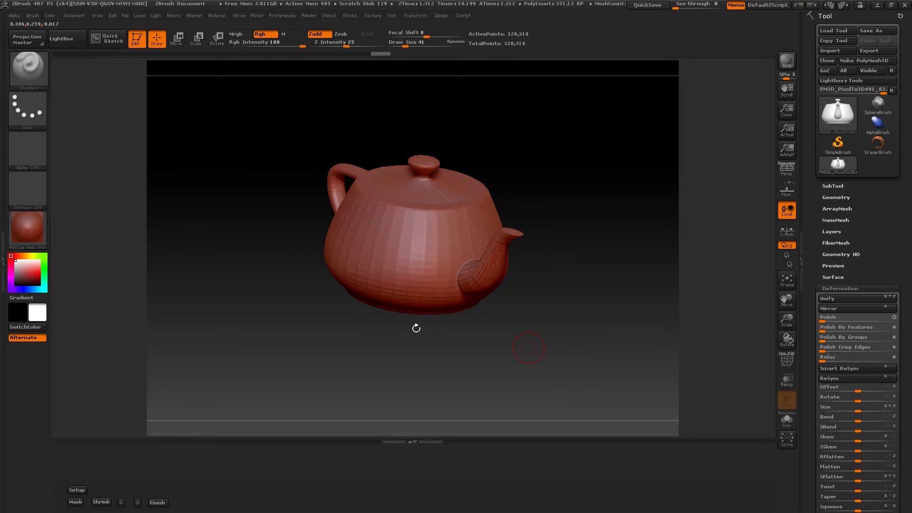
click(30, 158)
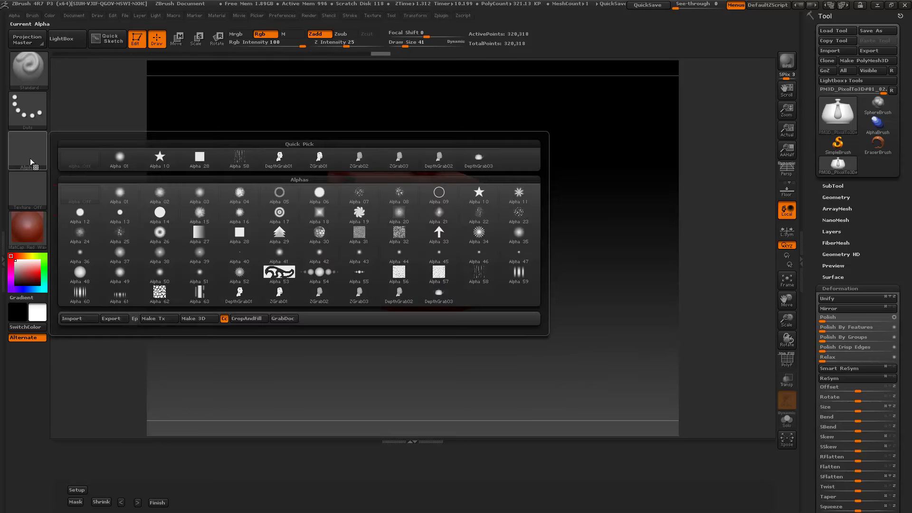
mouse_move(293, 276)
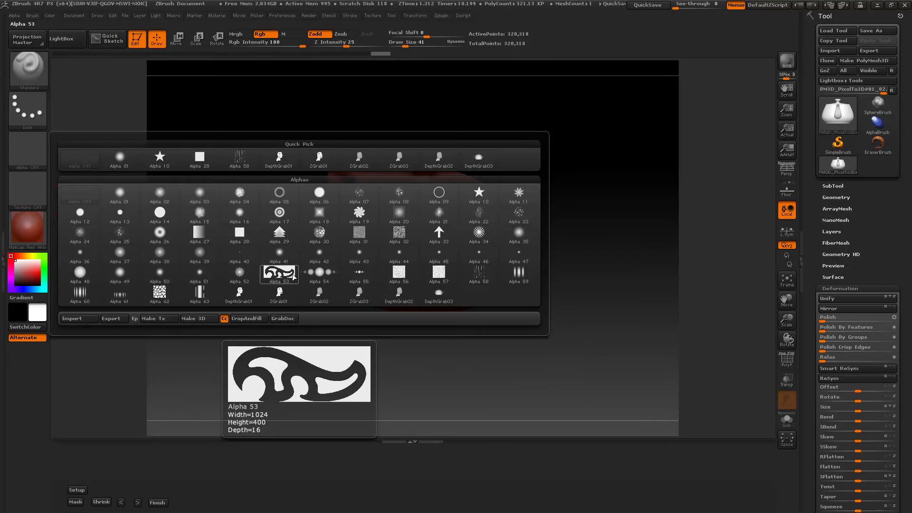
mouse_move(574, 299)
mouse_down()
mouse_move(545, 300)
mouse_move(565, 291)
mouse_move(591, 305)
mouse_move(584, 315)
mouse_move(529, 301)
mouse_move(574, 293)
mouse_move(579, 310)
mouse_up()
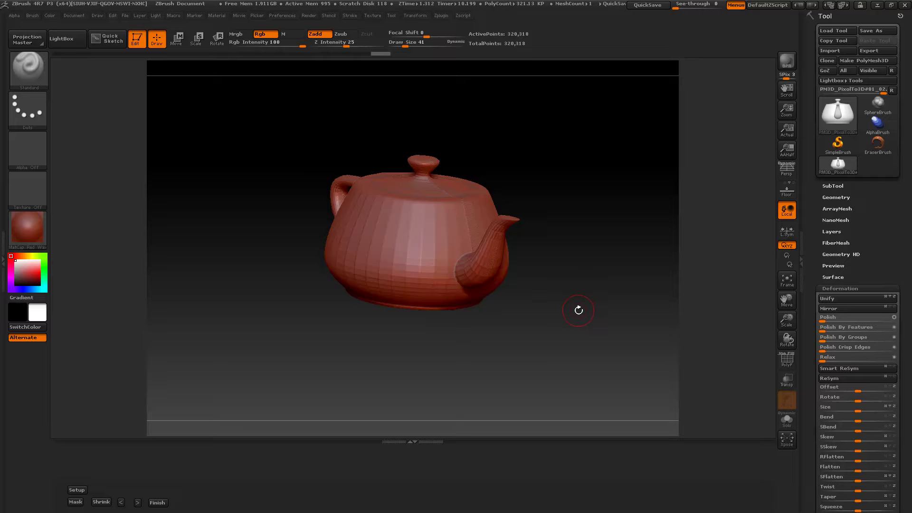